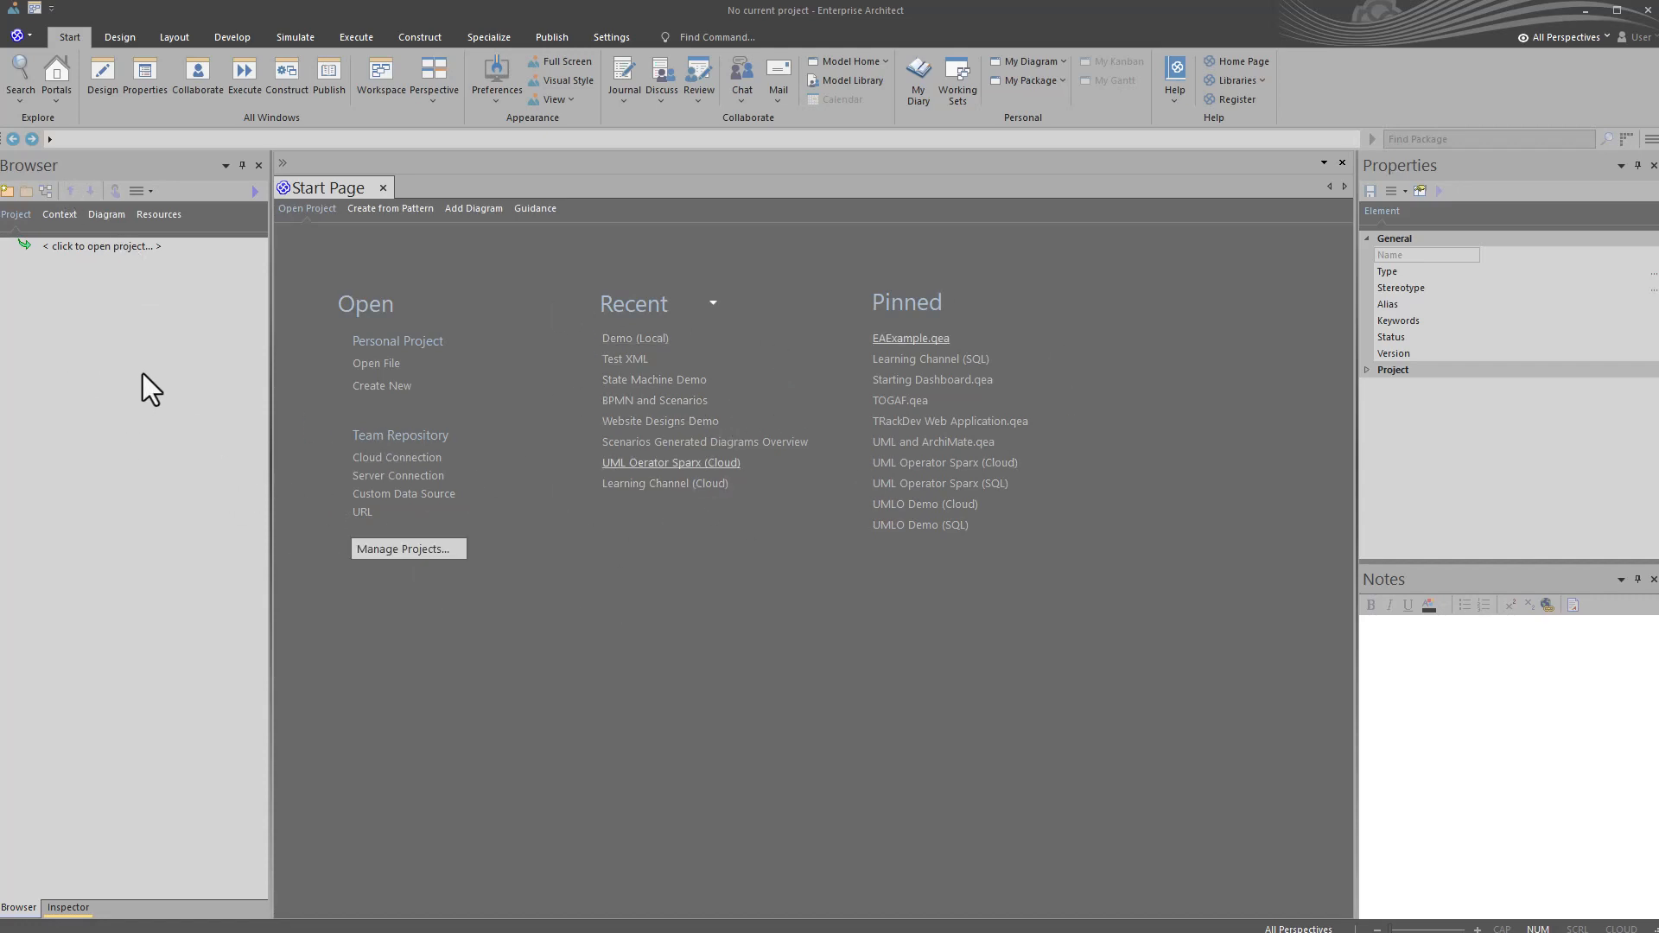
left_click(132, 427)
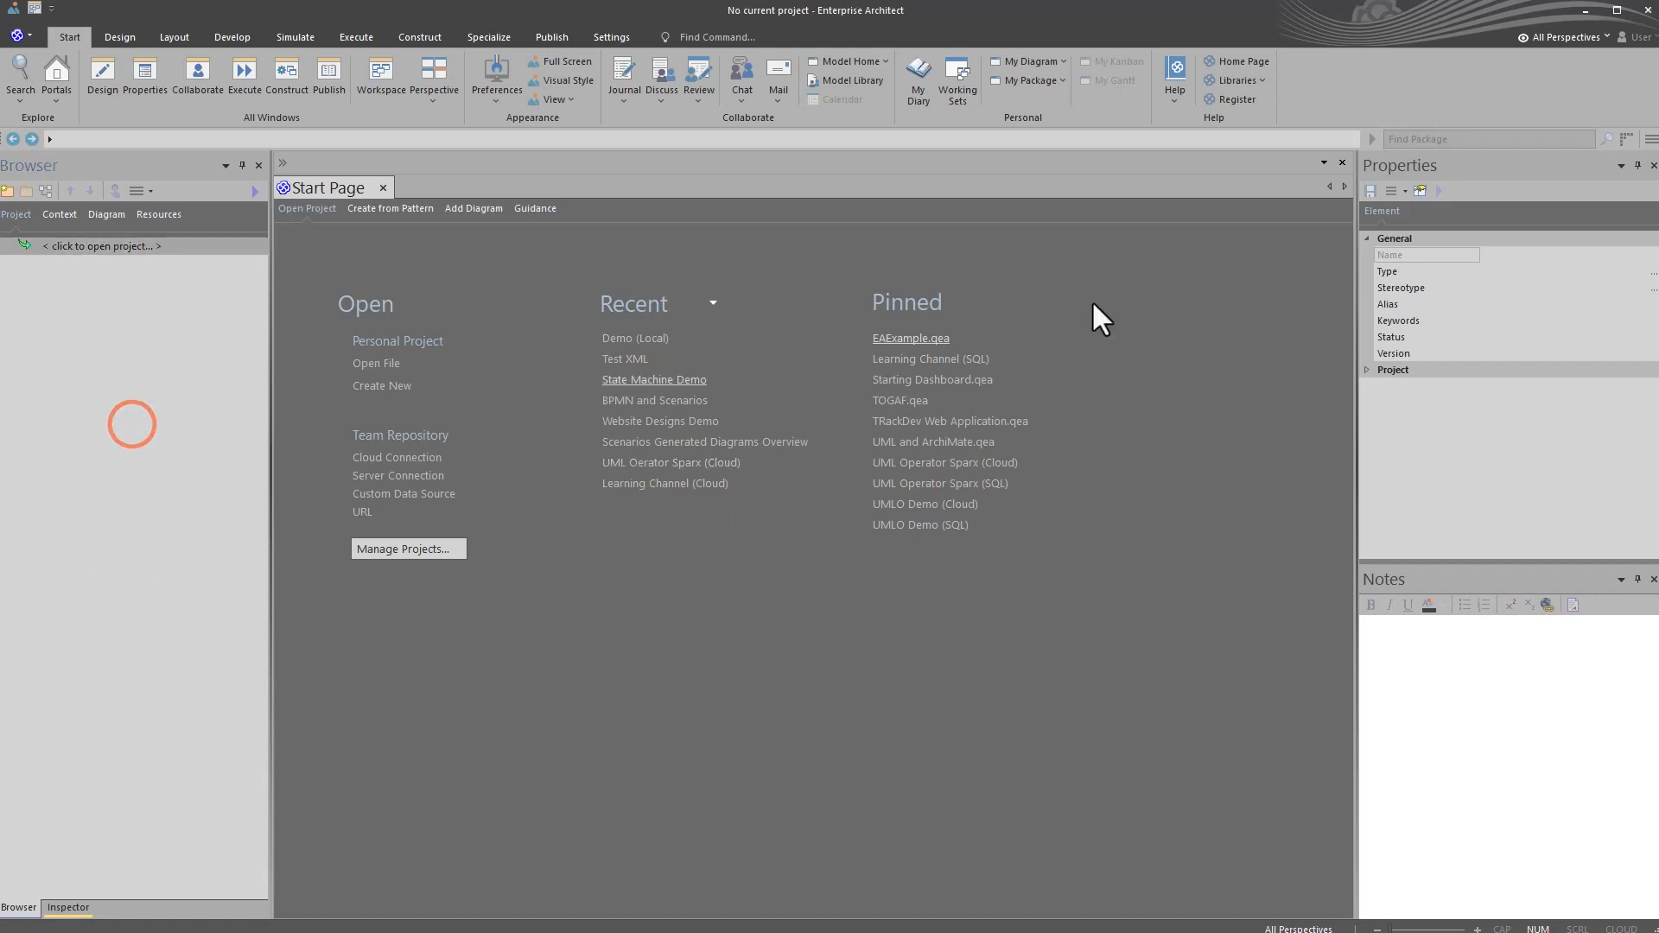
left_click(1462, 485)
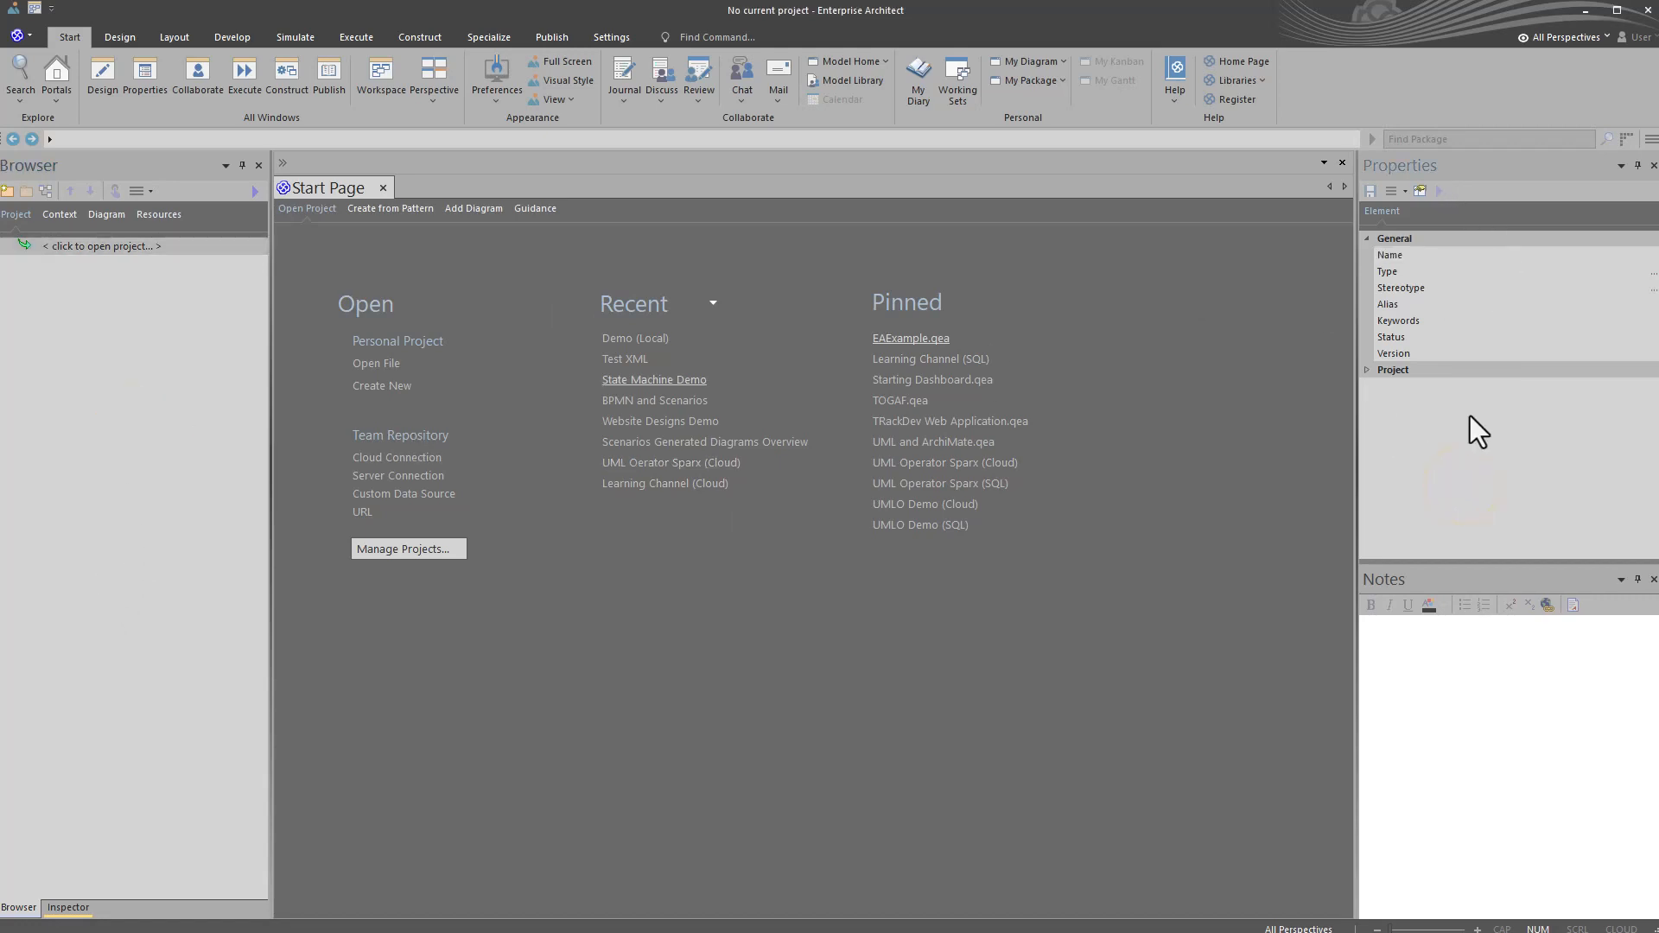
left_click(1428, 663)
Step: Create a new personal project file named "My First Sparx Project" in the Demos folder
left_click(377, 388)
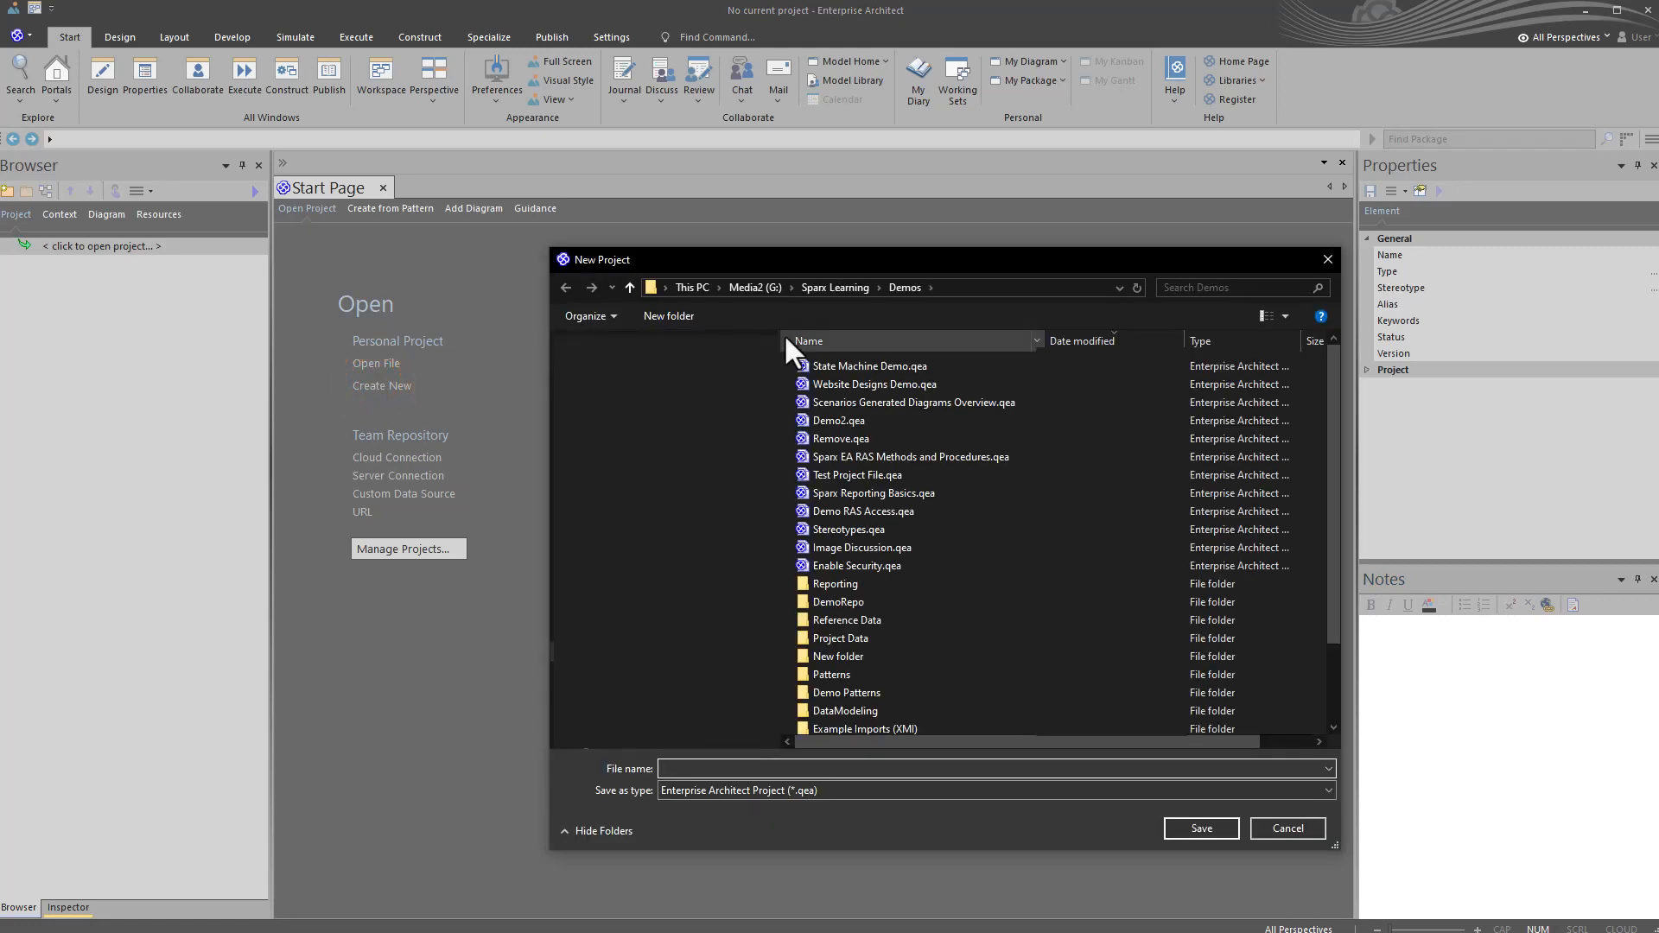
left_click(802, 768)
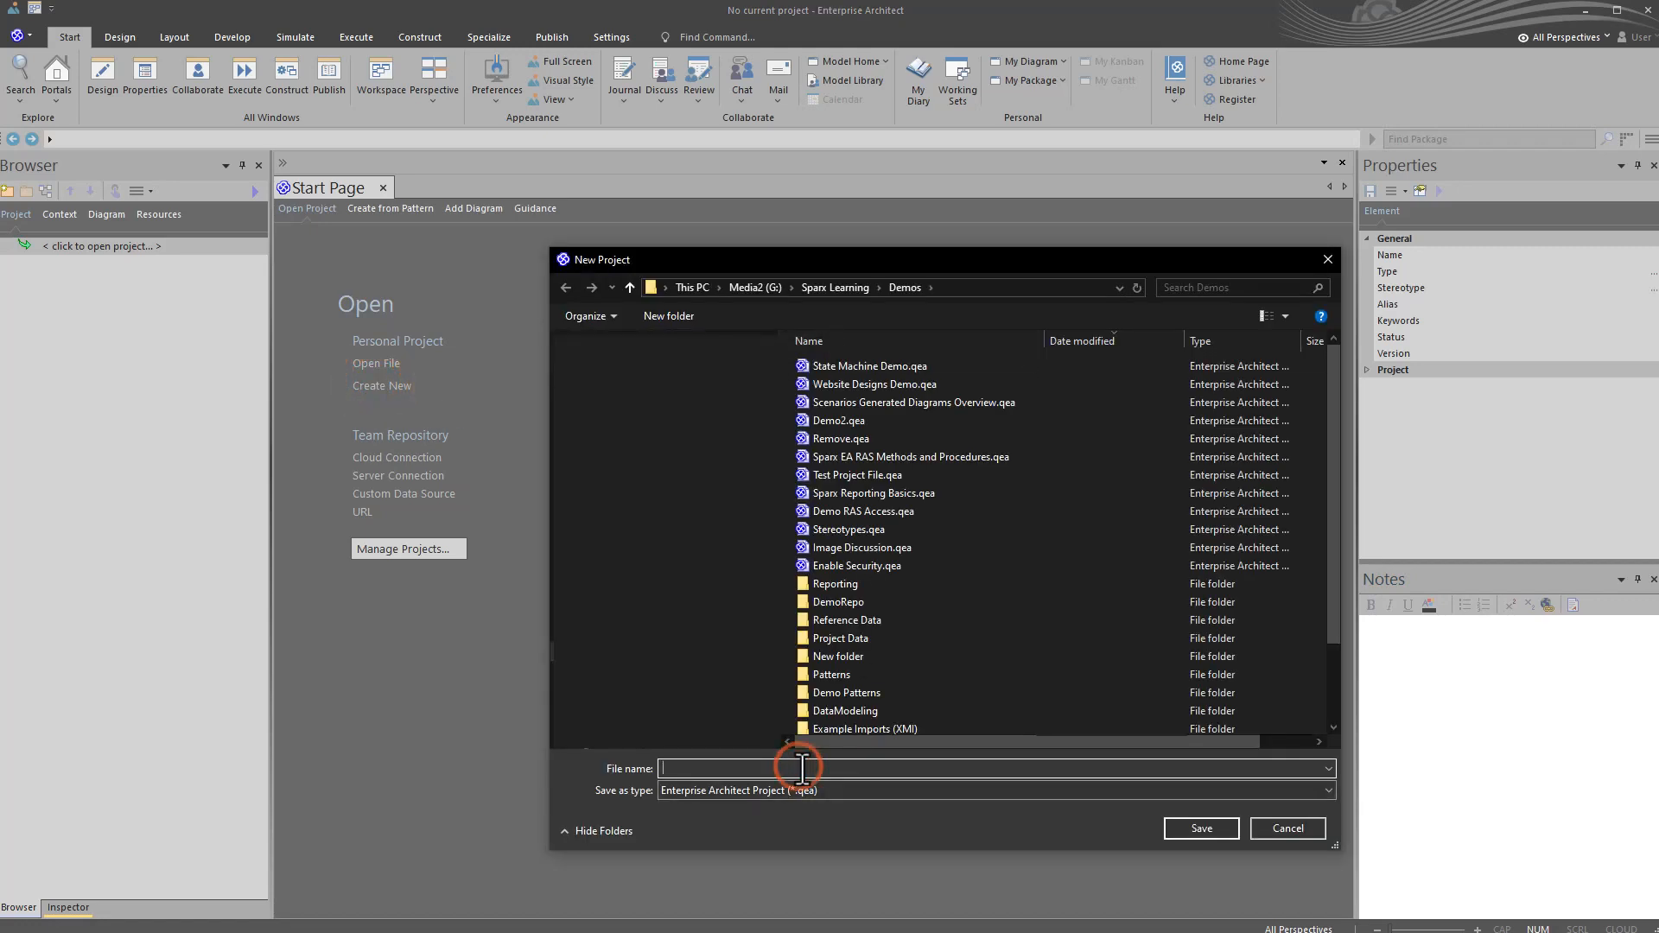
type("v")
left_click(603, 766)
type("My First Sparx Project")
left_click(1177, 823)
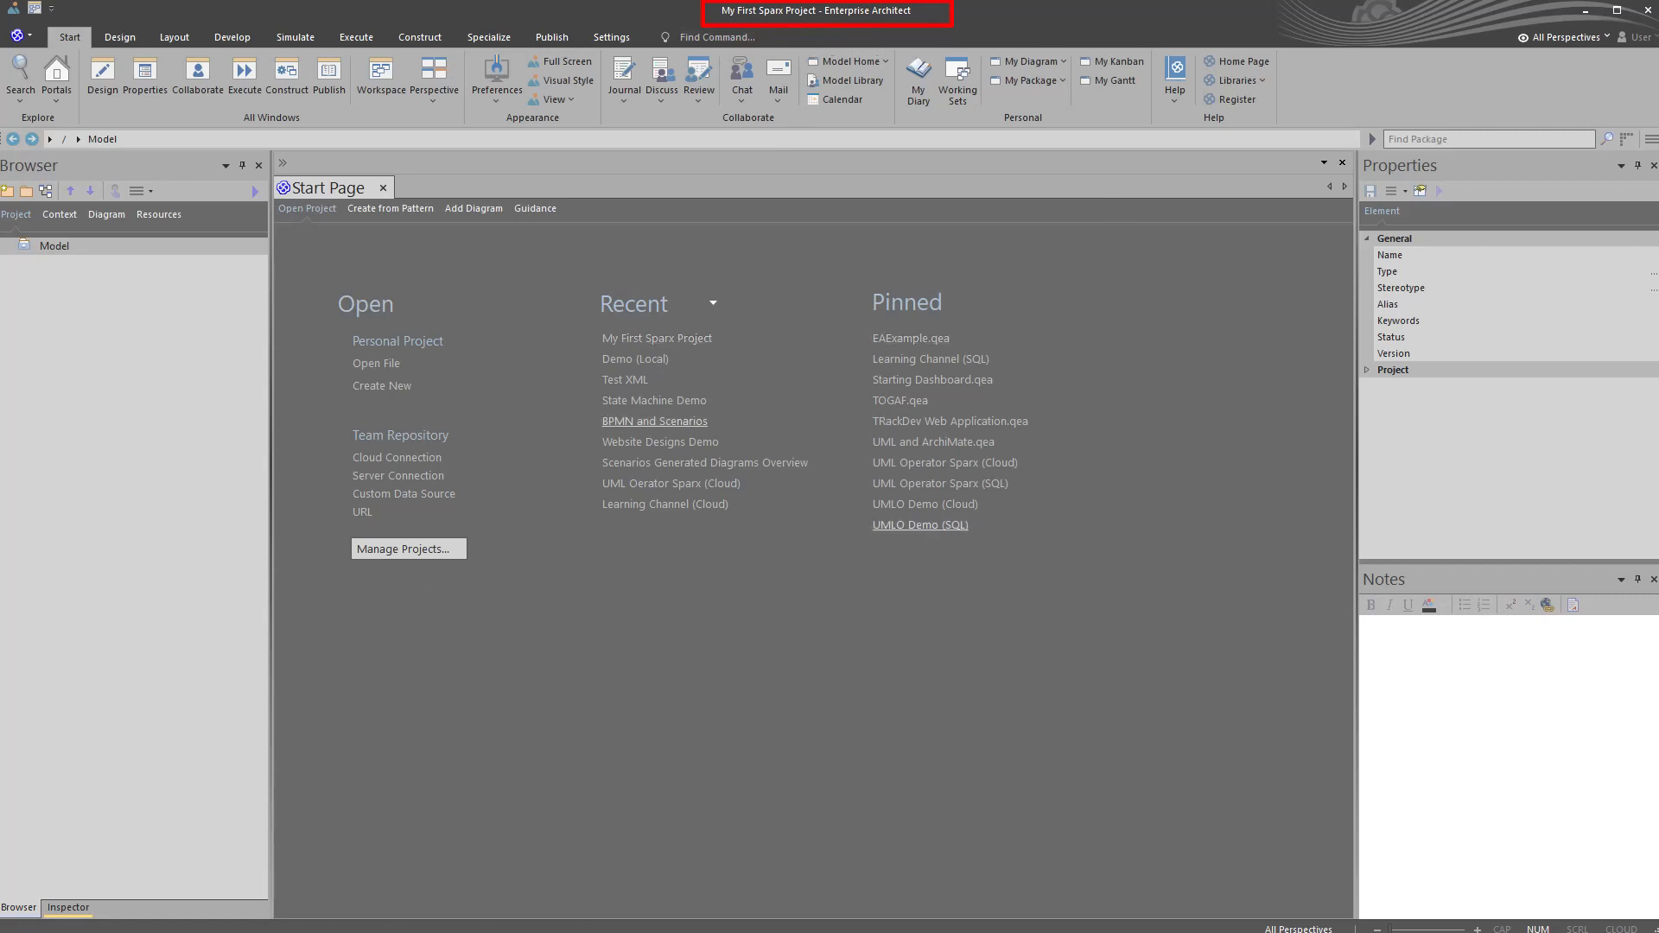
left_click(95, 300)
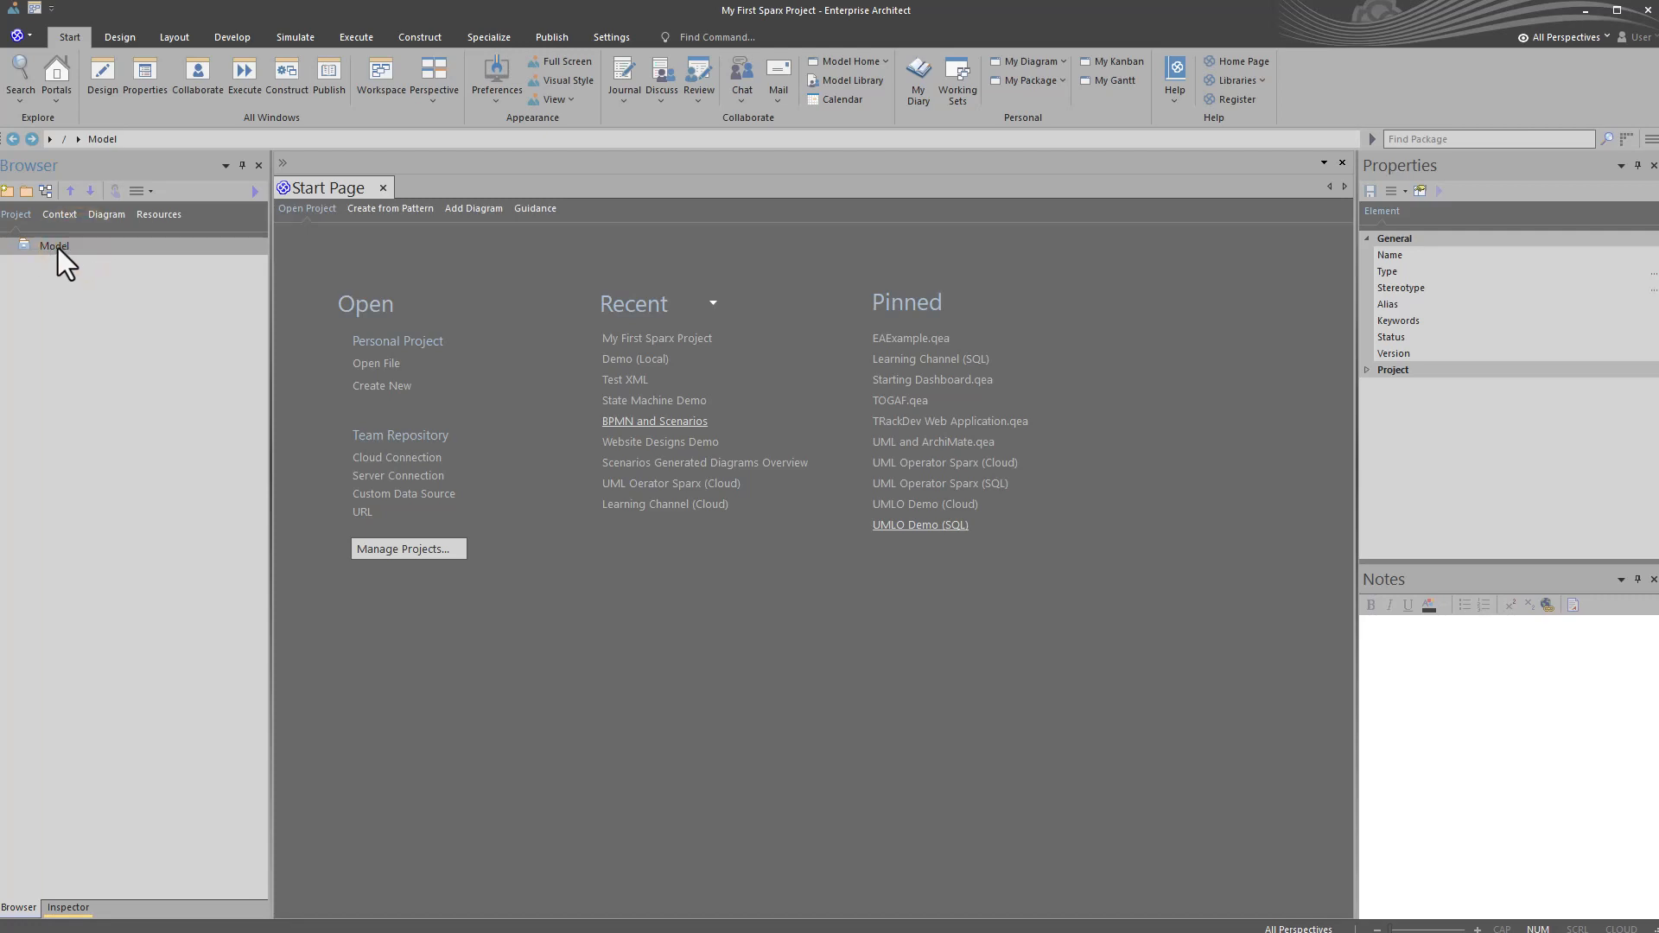
right_click(57, 272)
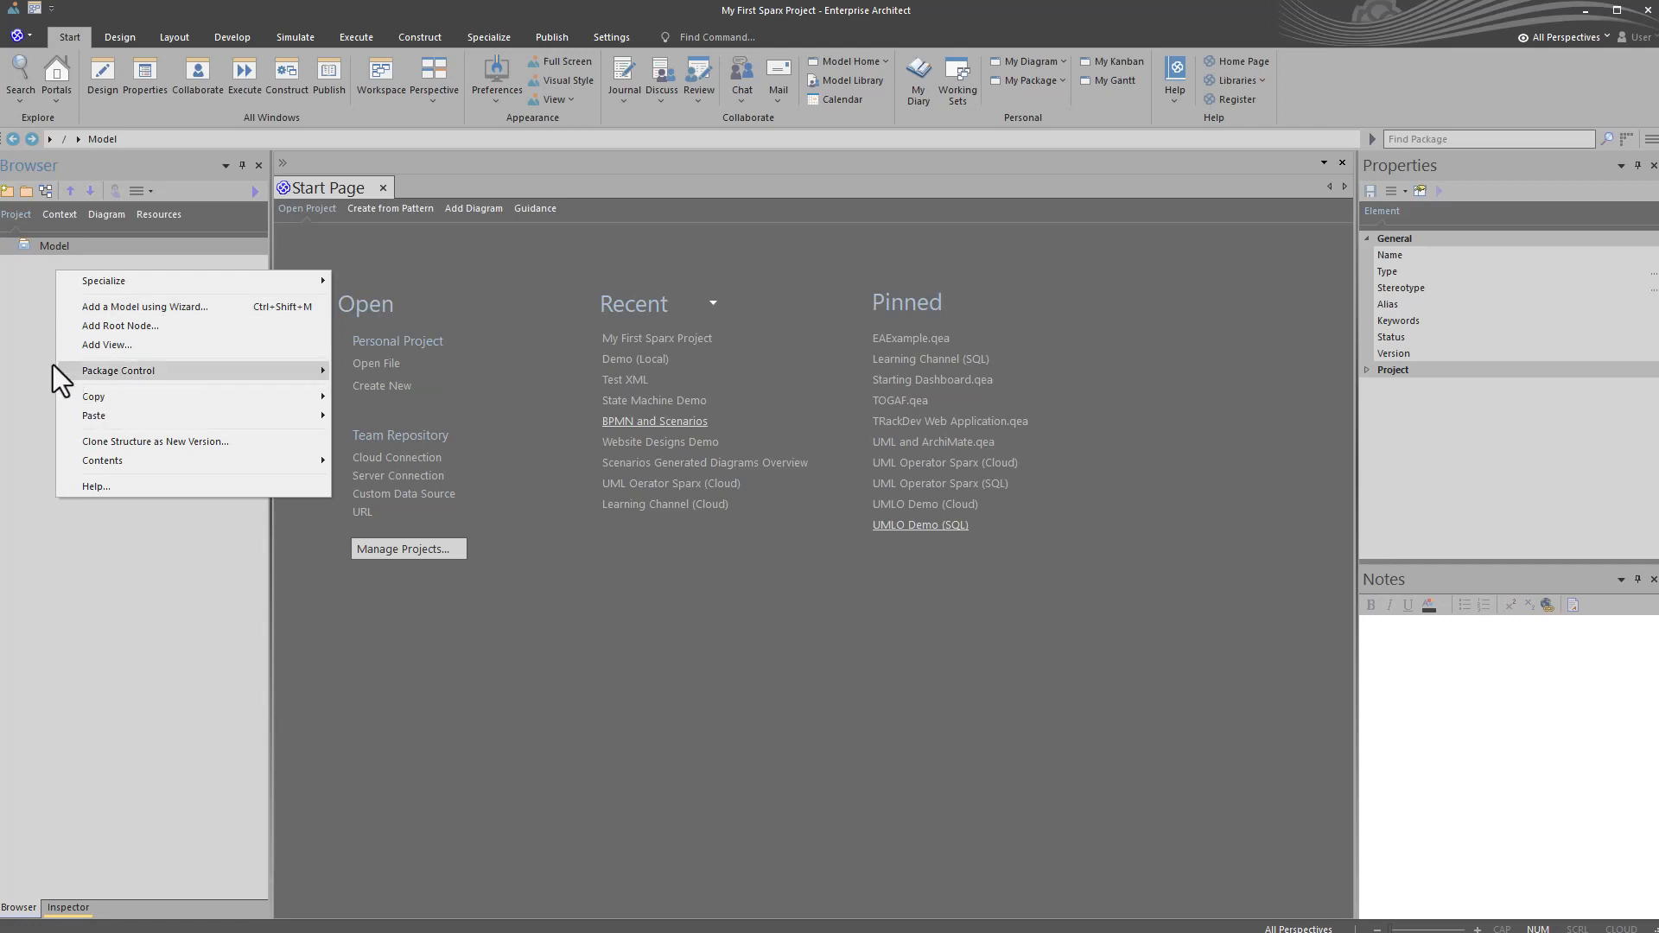
left_click(25, 340)
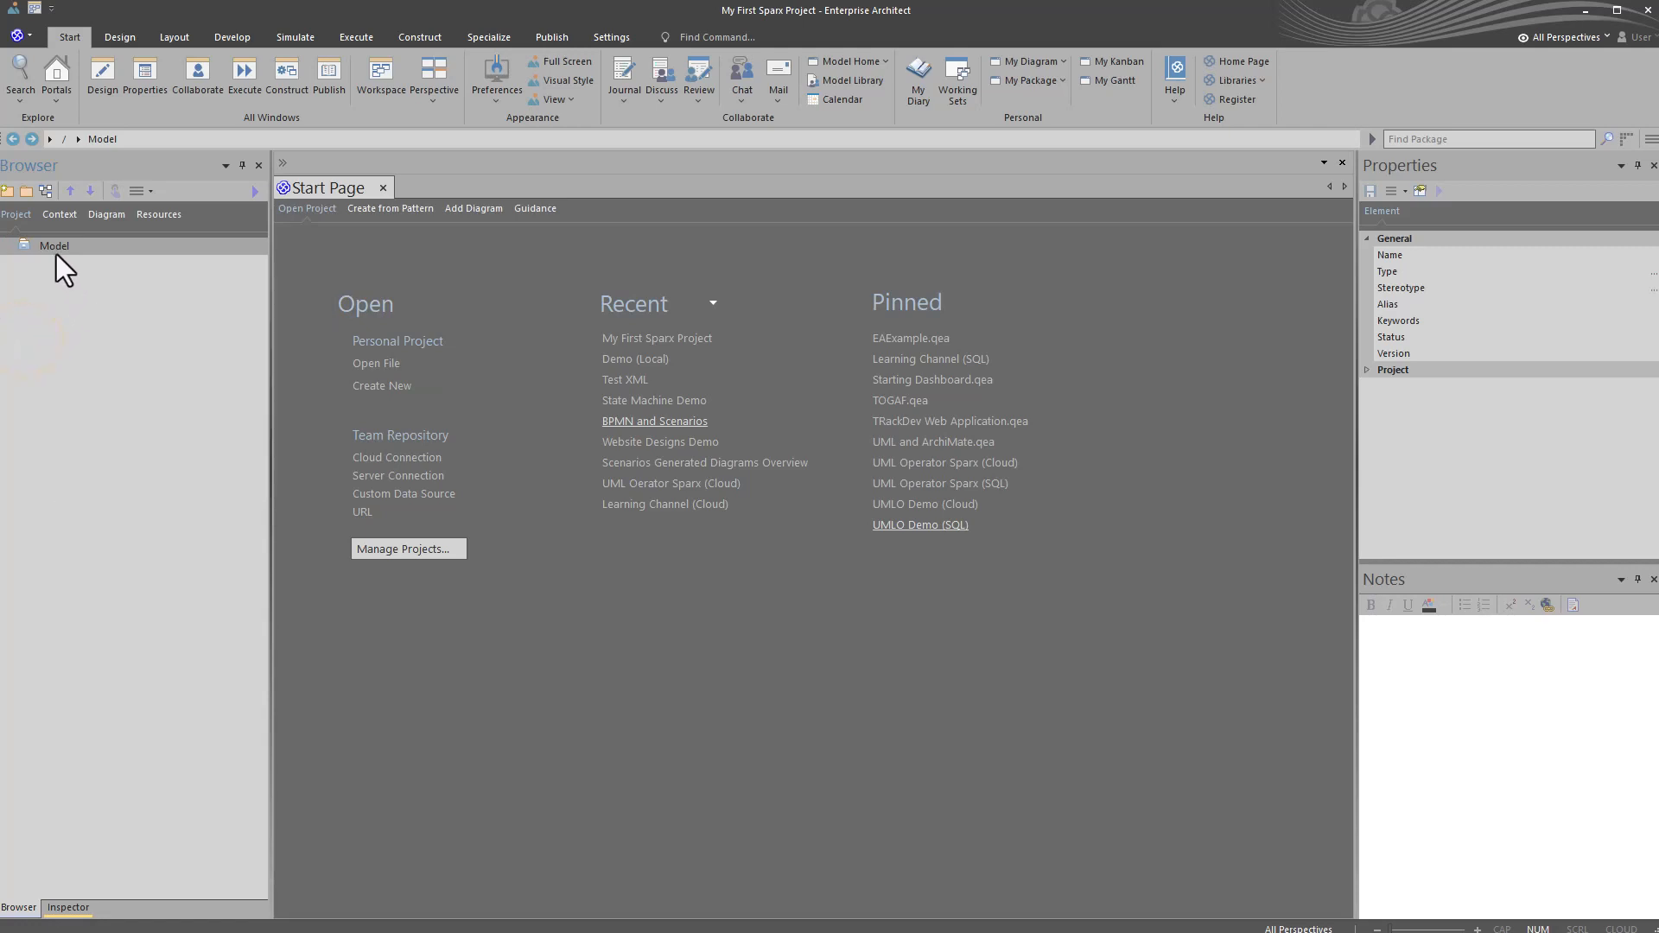
Step: Add a package named "My First Sparx Project" under Model, with Create Diagram as its initial content
left_click(25, 194)
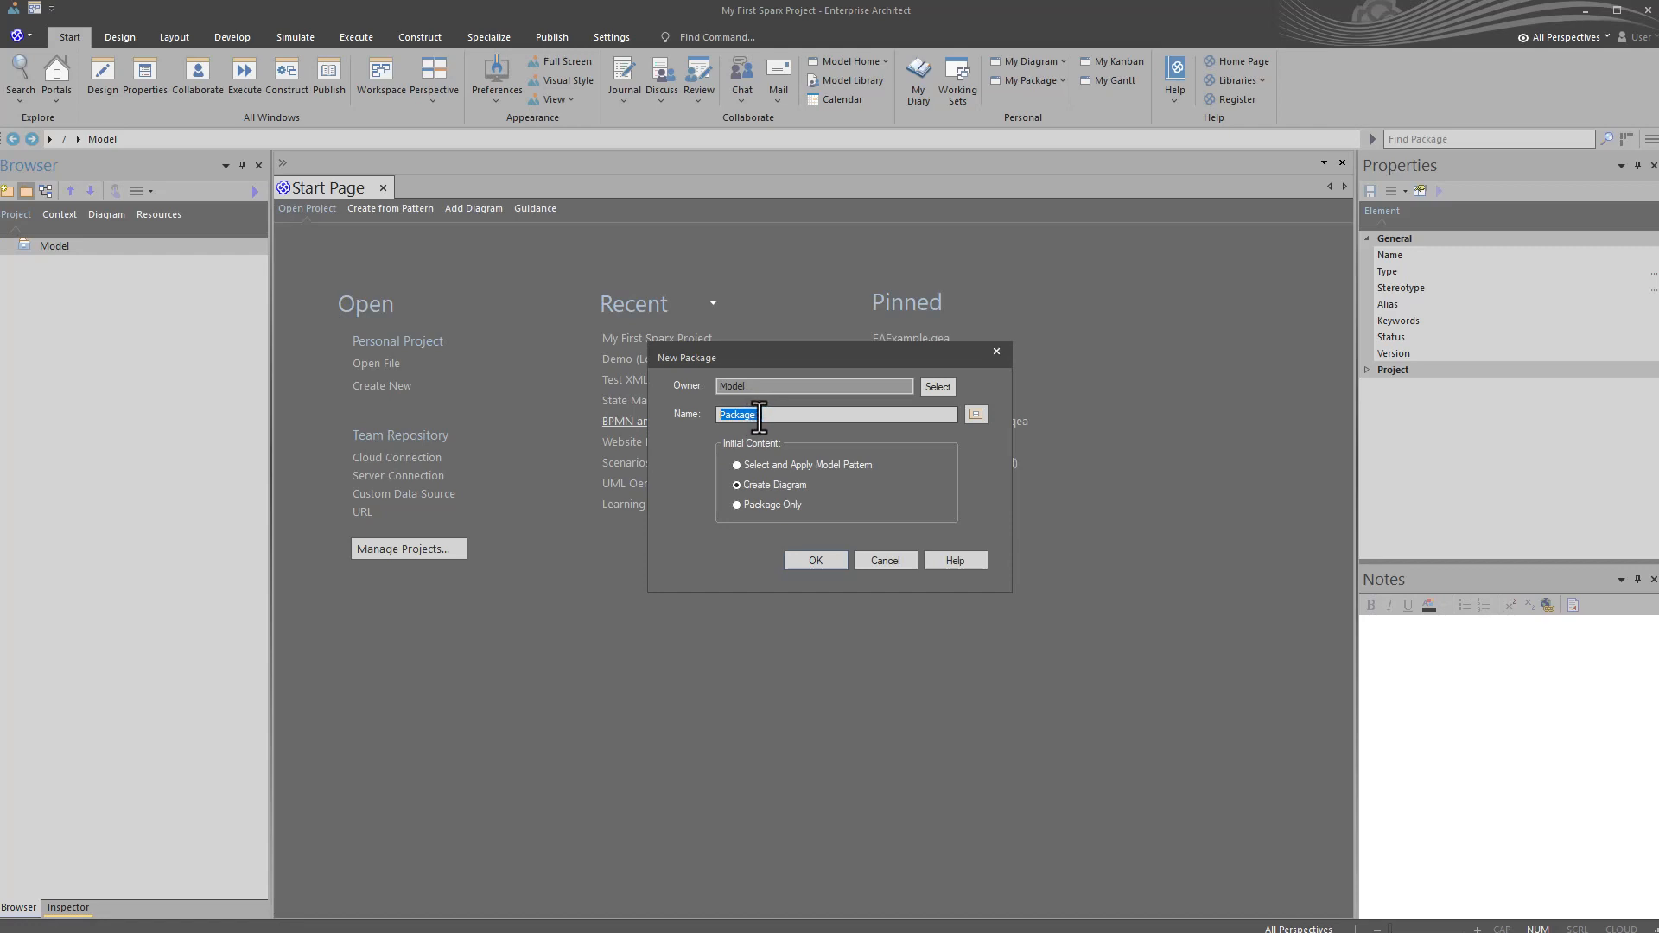
type("My First Sparx Project")
left_click(738, 505)
left_click(755, 485)
left_click(807, 558)
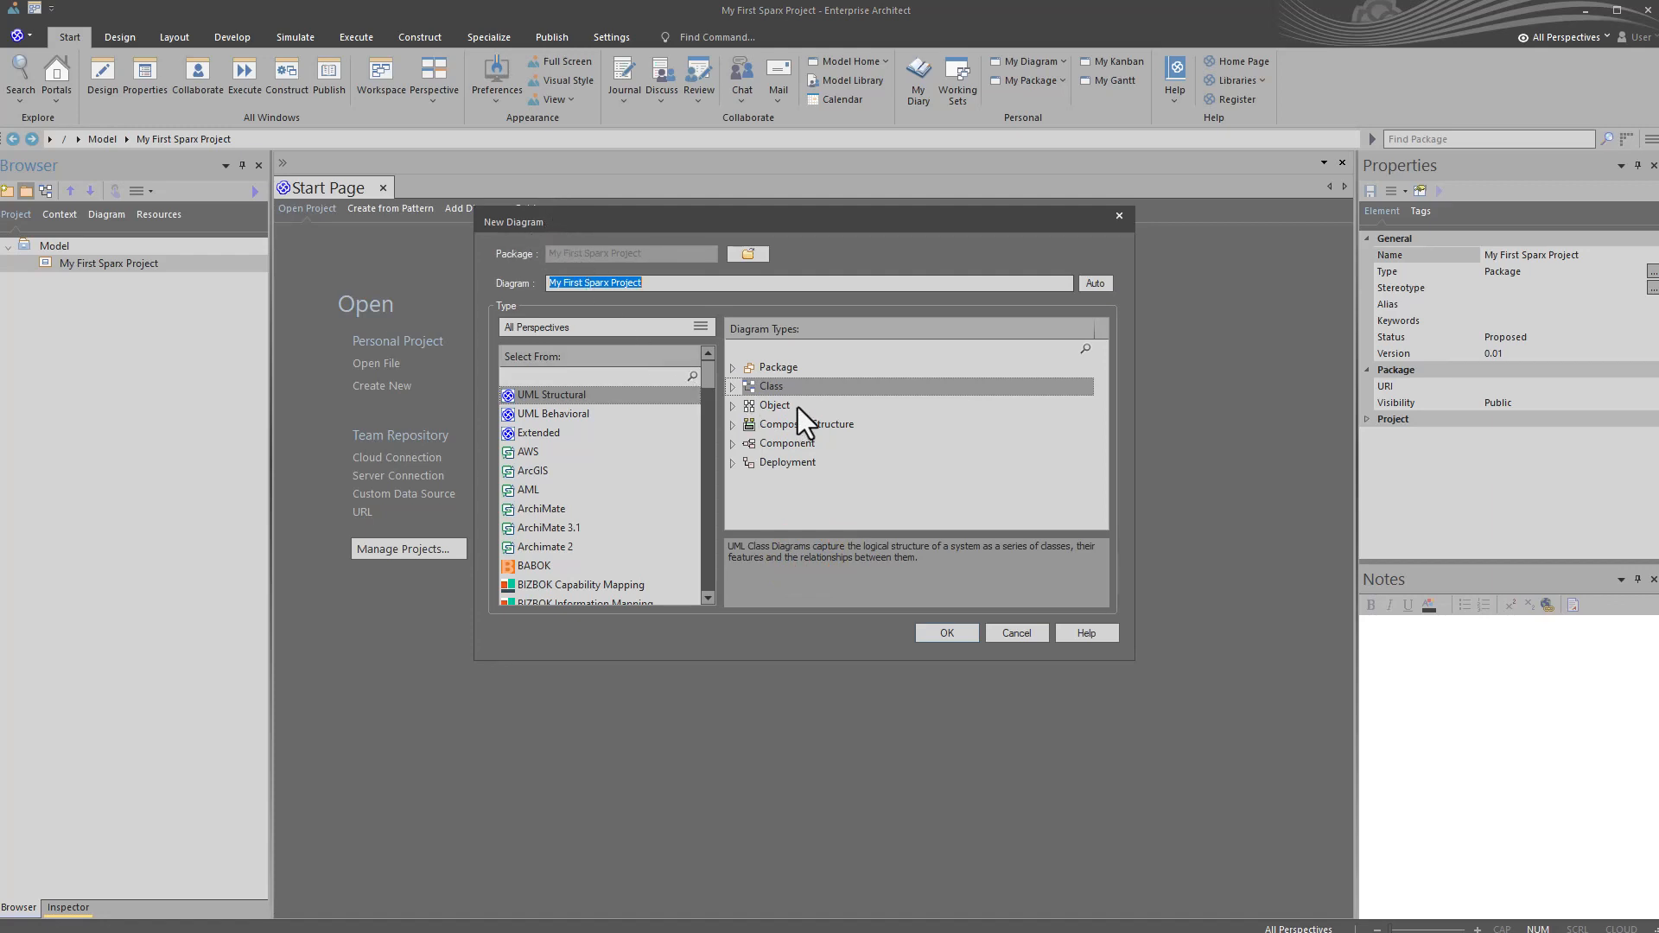
Step: Create the package's diagram as a UML Structural Class diagram named "My First Sparx Project" and open it
left_click(774, 390)
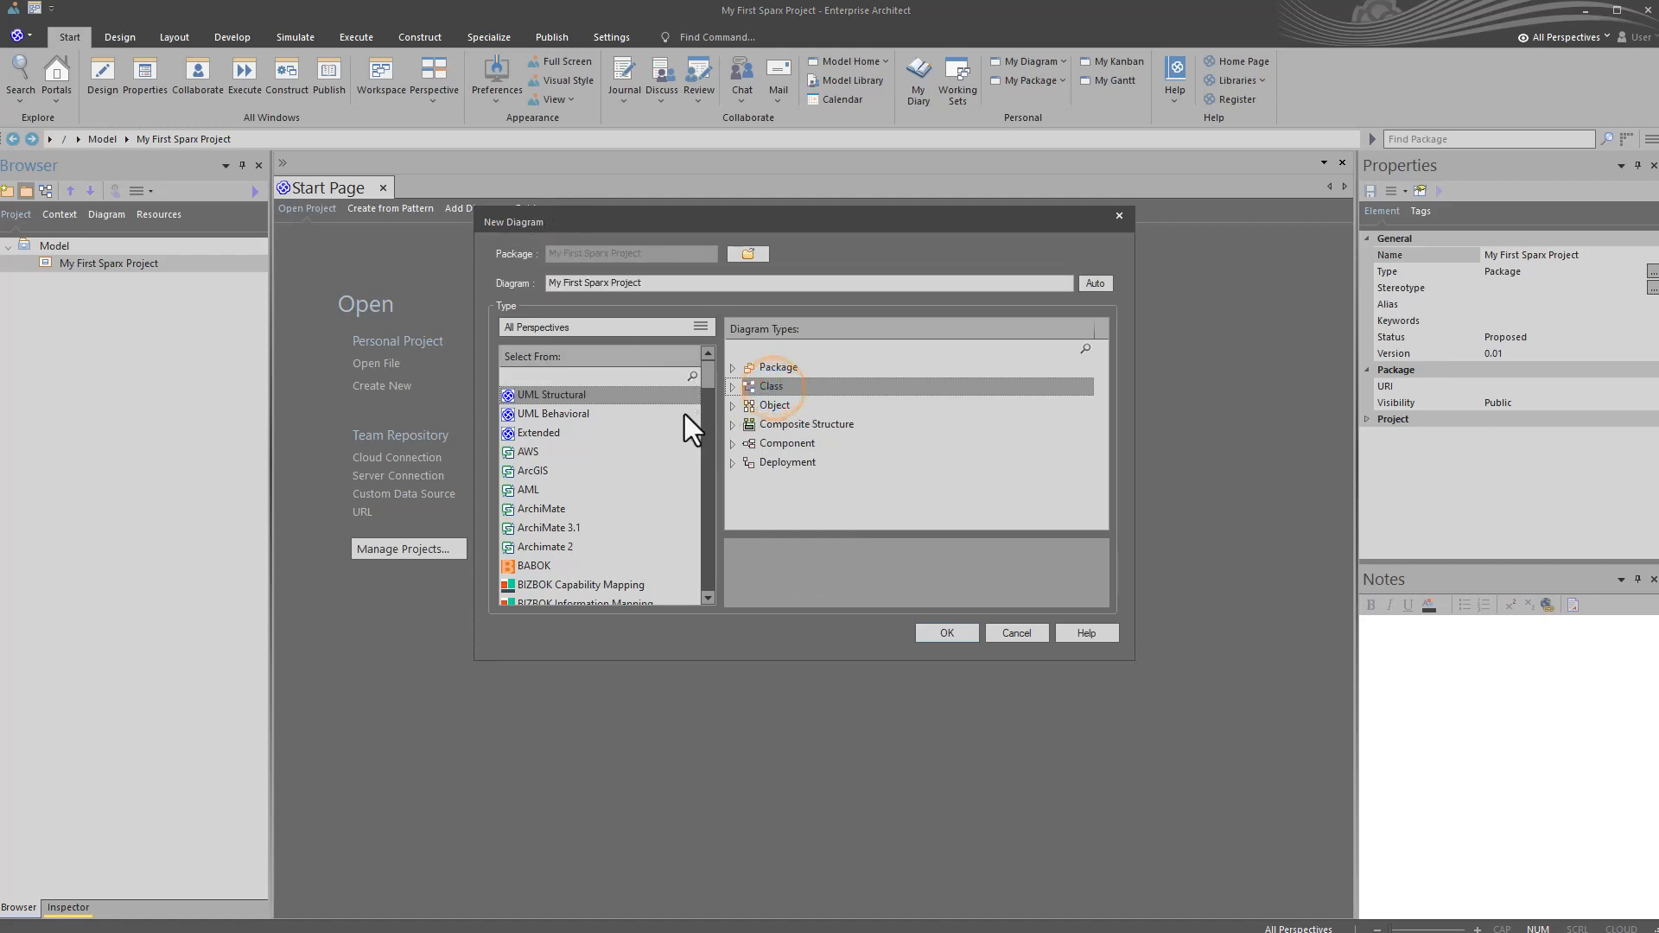
scroll(577, 439, "down", 1)
scroll(577, 439, "down", 5)
scroll(584, 474, "up", 6)
left_click(784, 385)
left_click(942, 632)
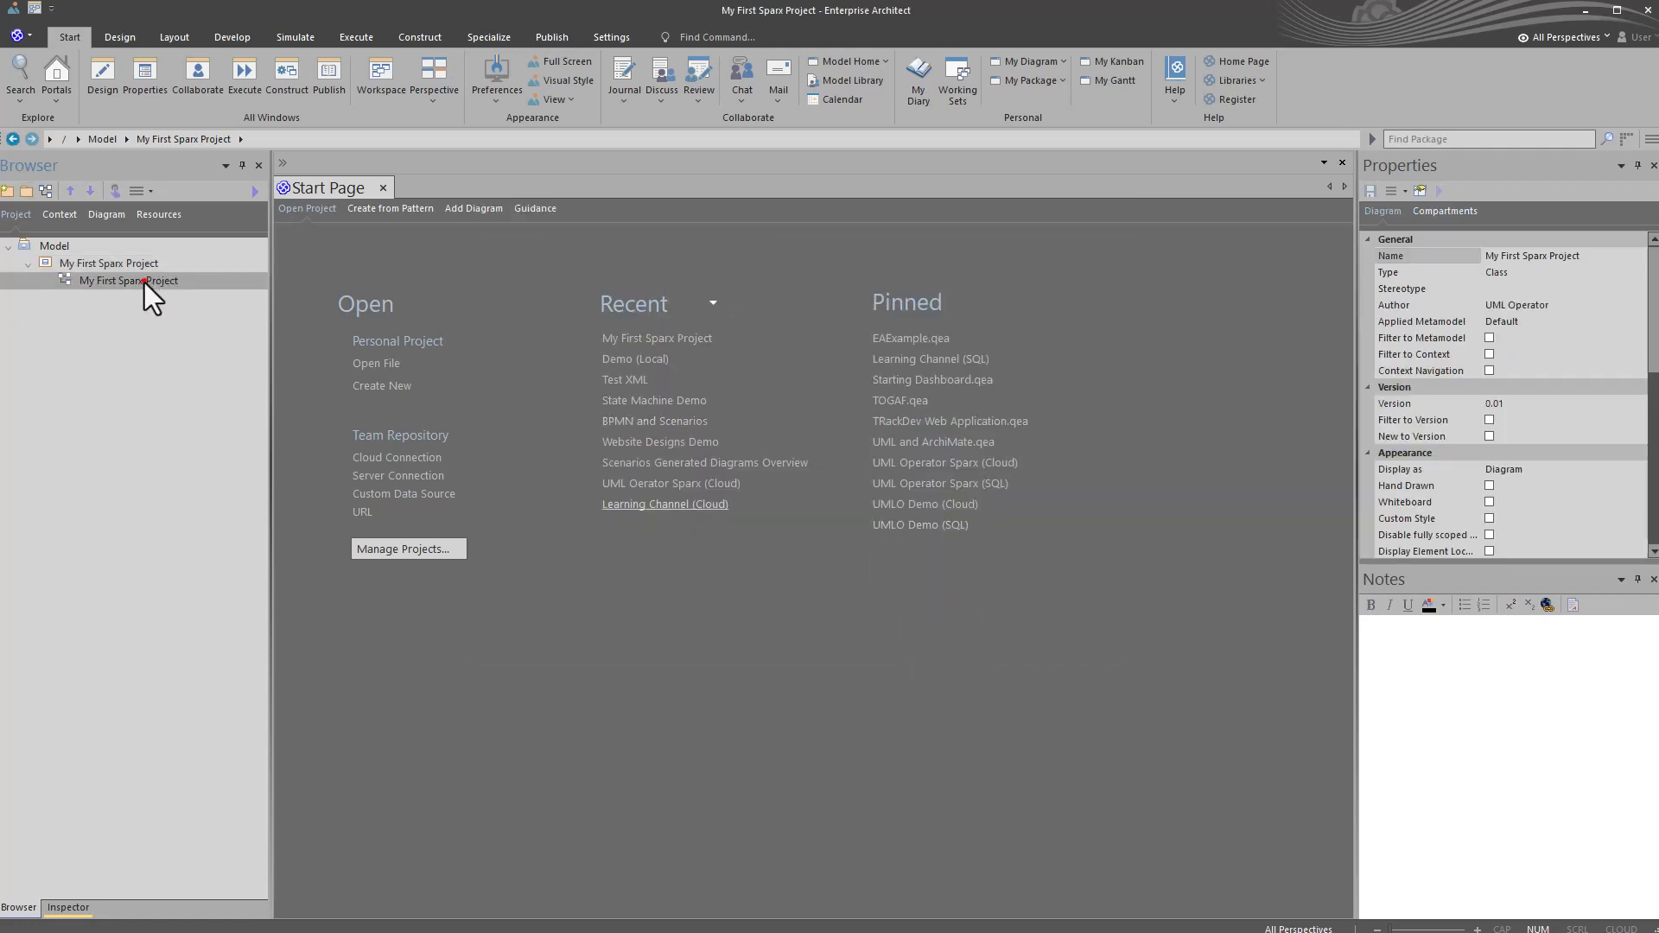
double_click(112, 281)
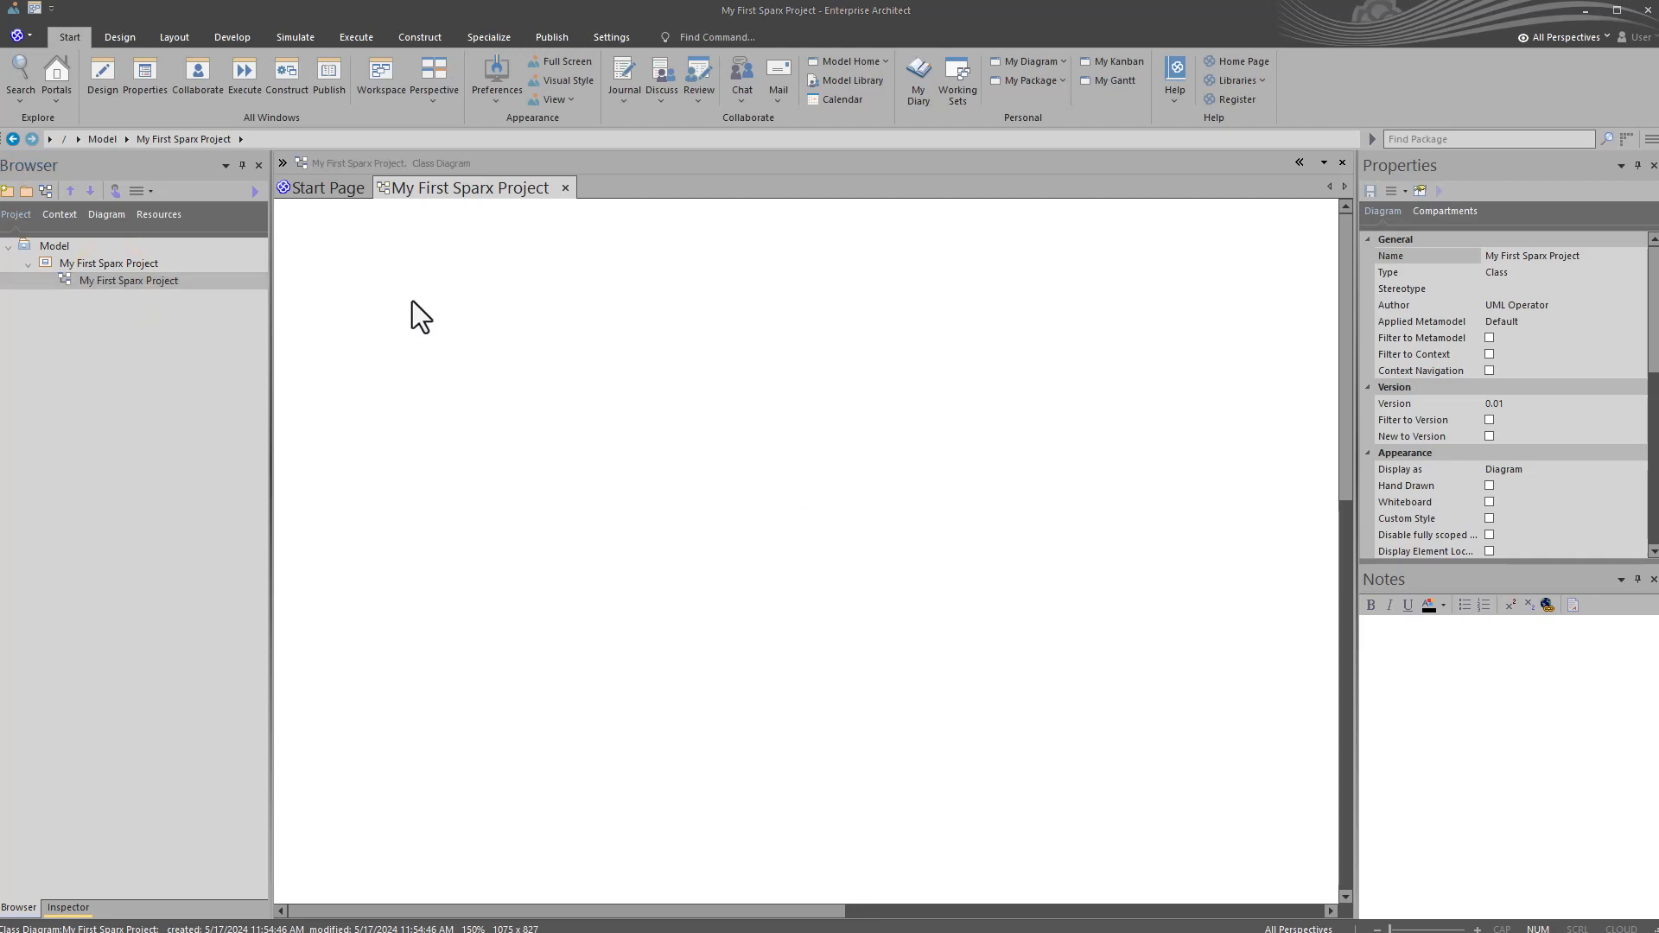
Step: Look through the start page's pattern, add-diagram and guidance pages
left_click(335, 190)
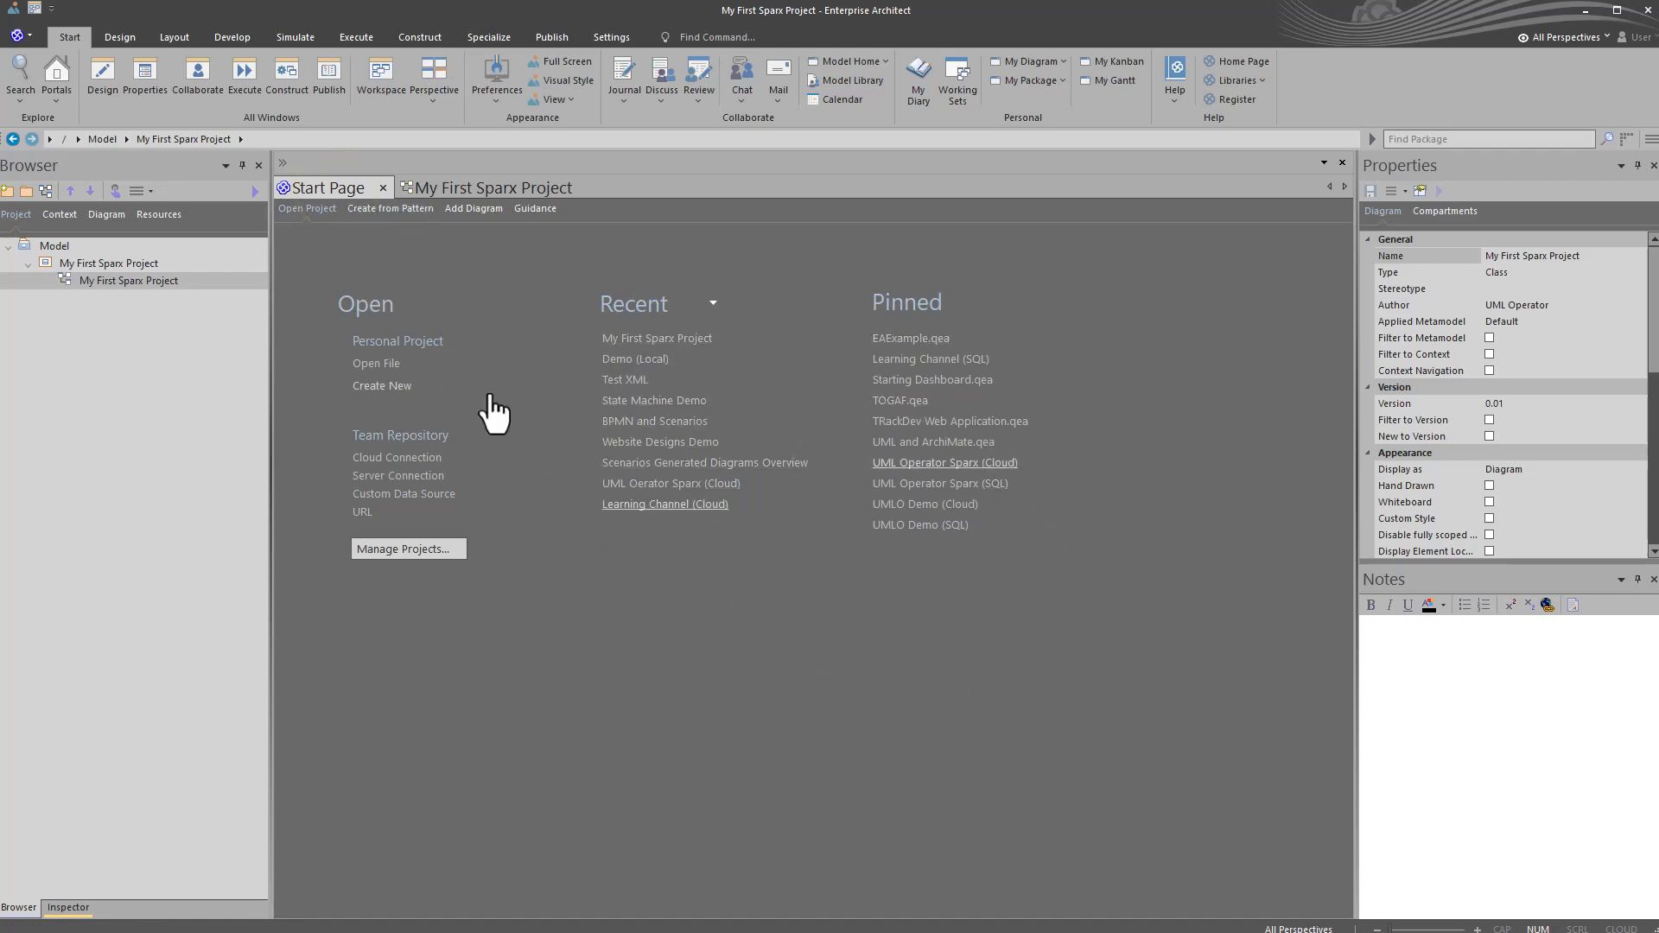
left_click(386, 209)
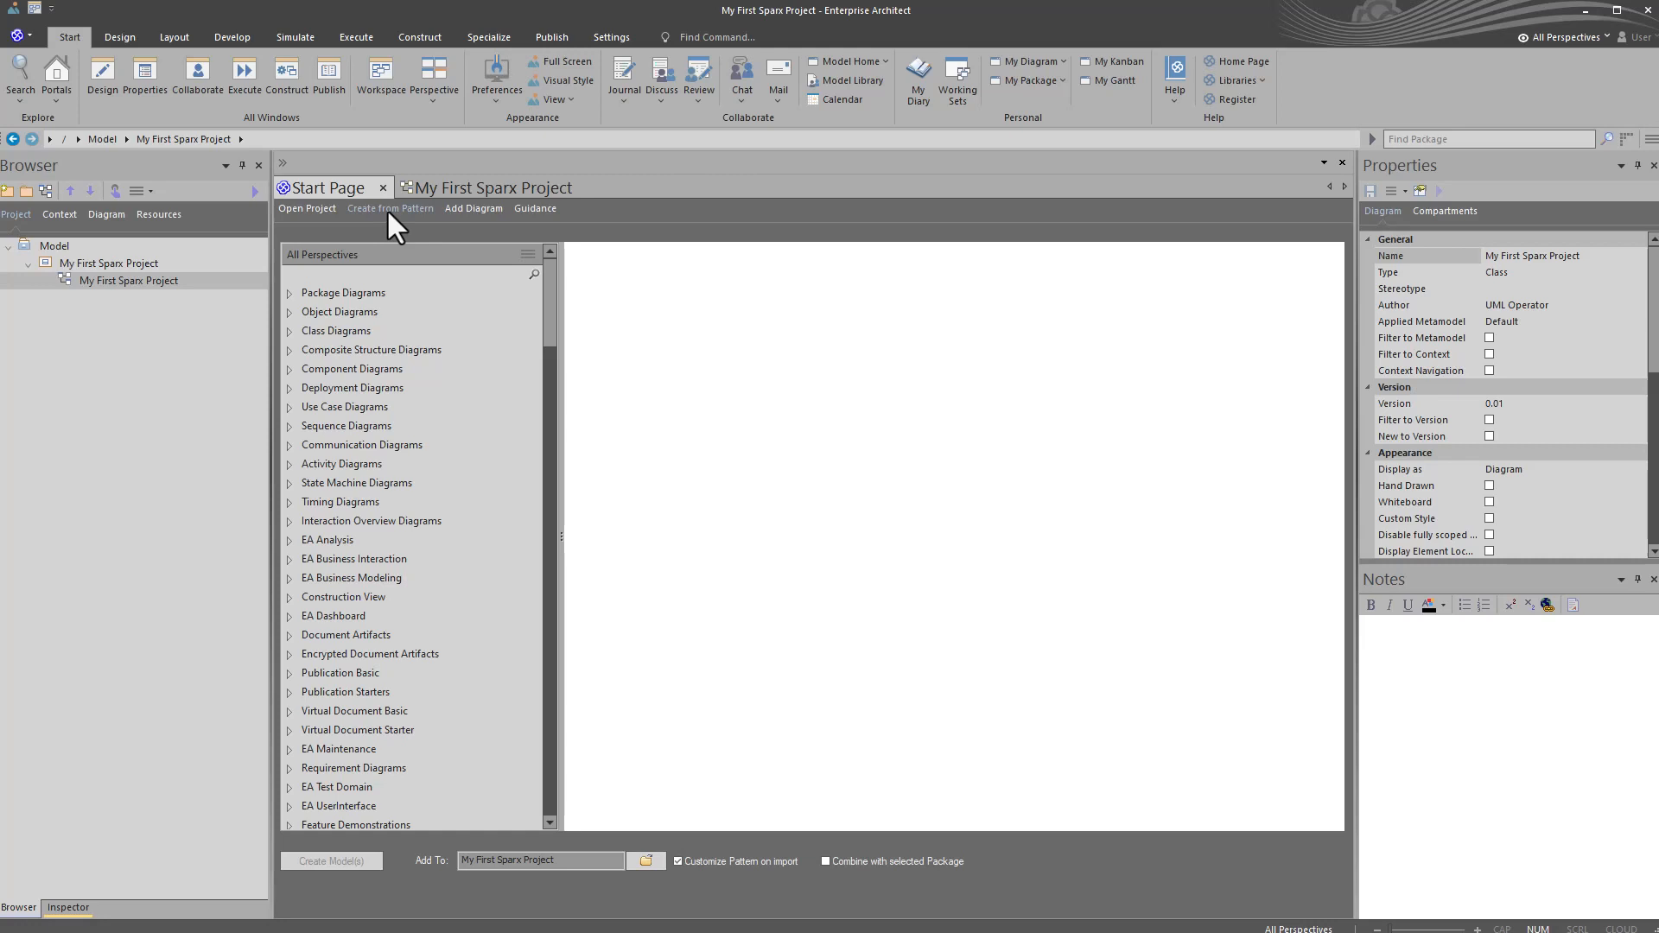
left_click(472, 210)
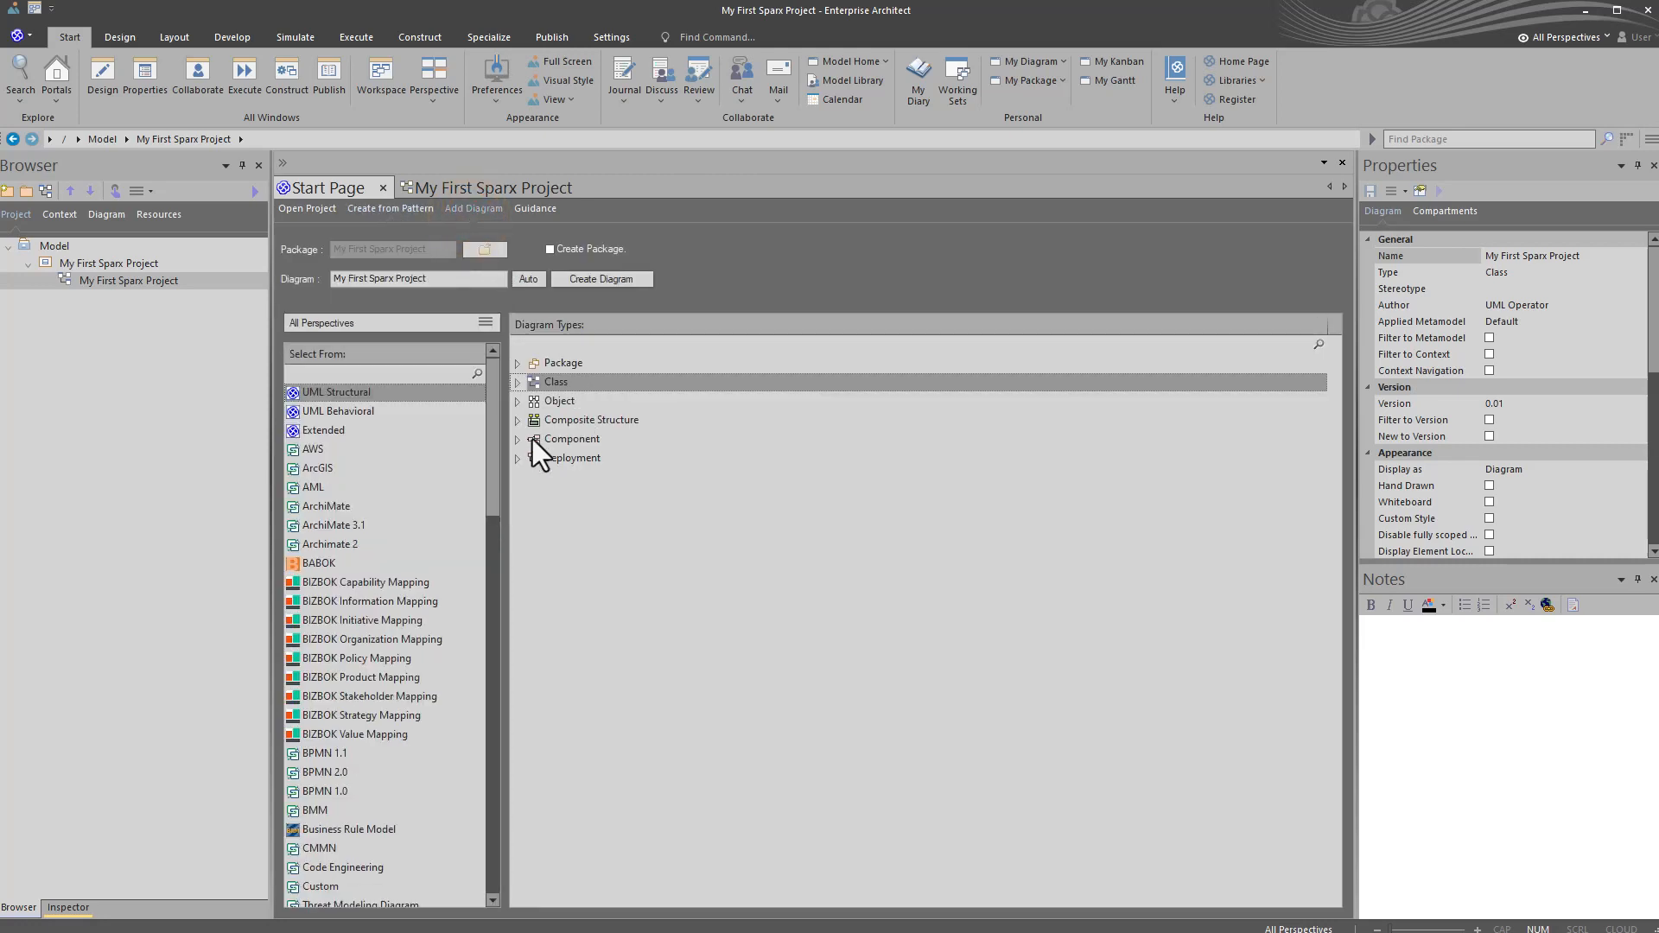
left_click(527, 210)
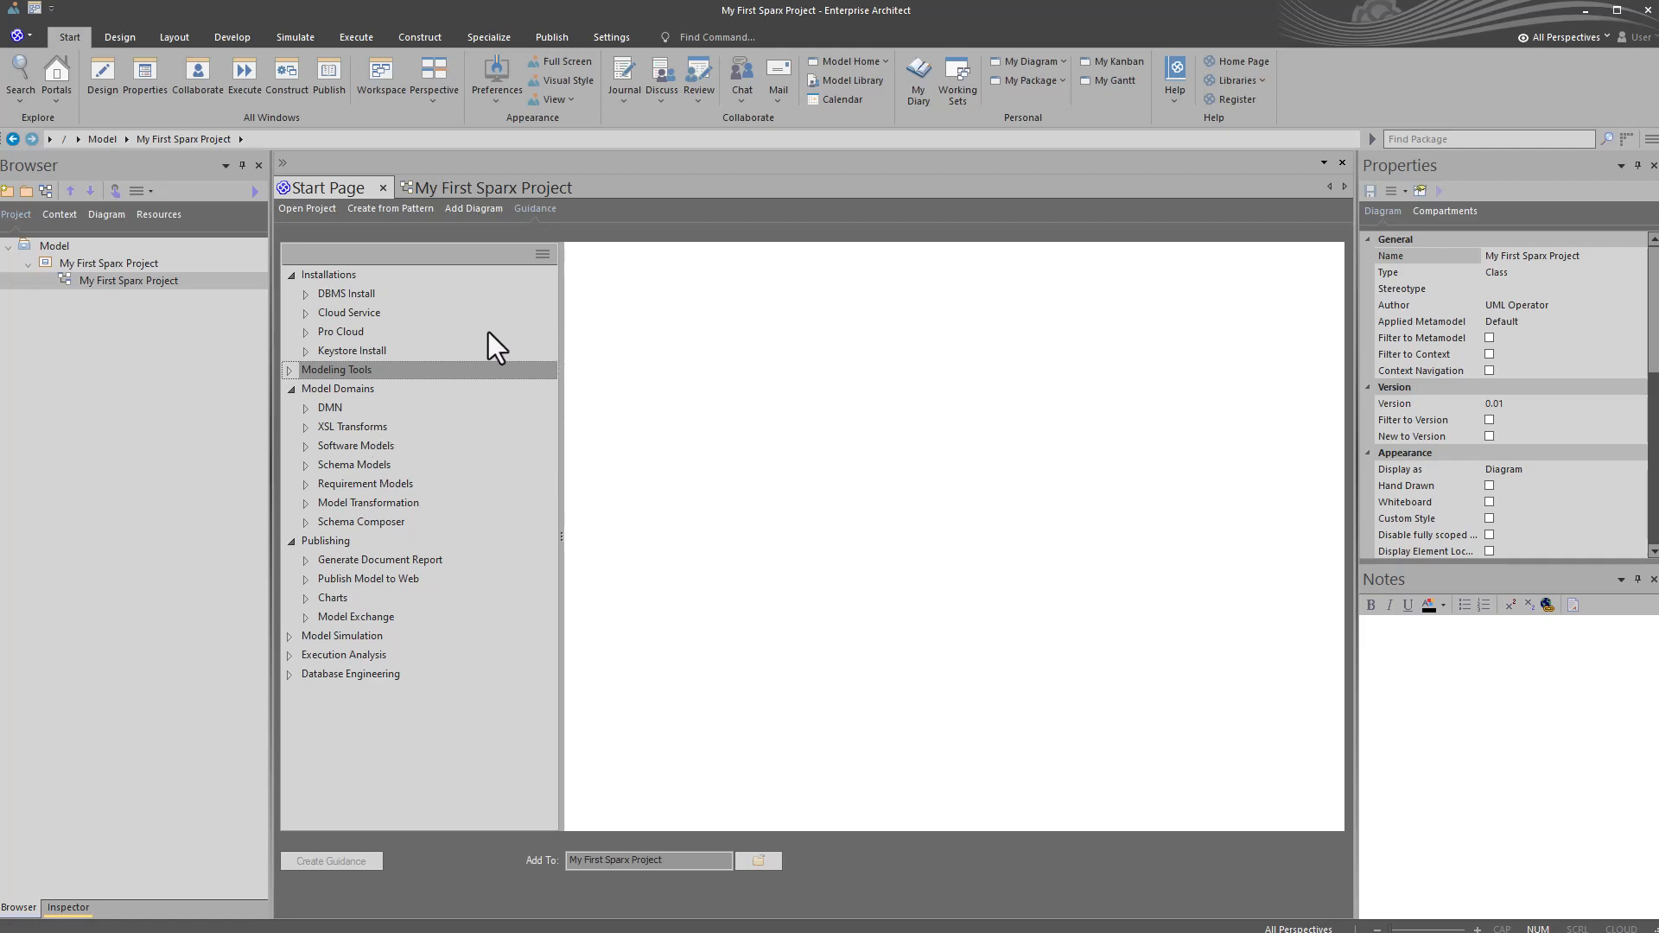
Step: Create a model from the Starter Class Diagram pattern in the My First Sparx Project package and open its diagram
left_click(396, 210)
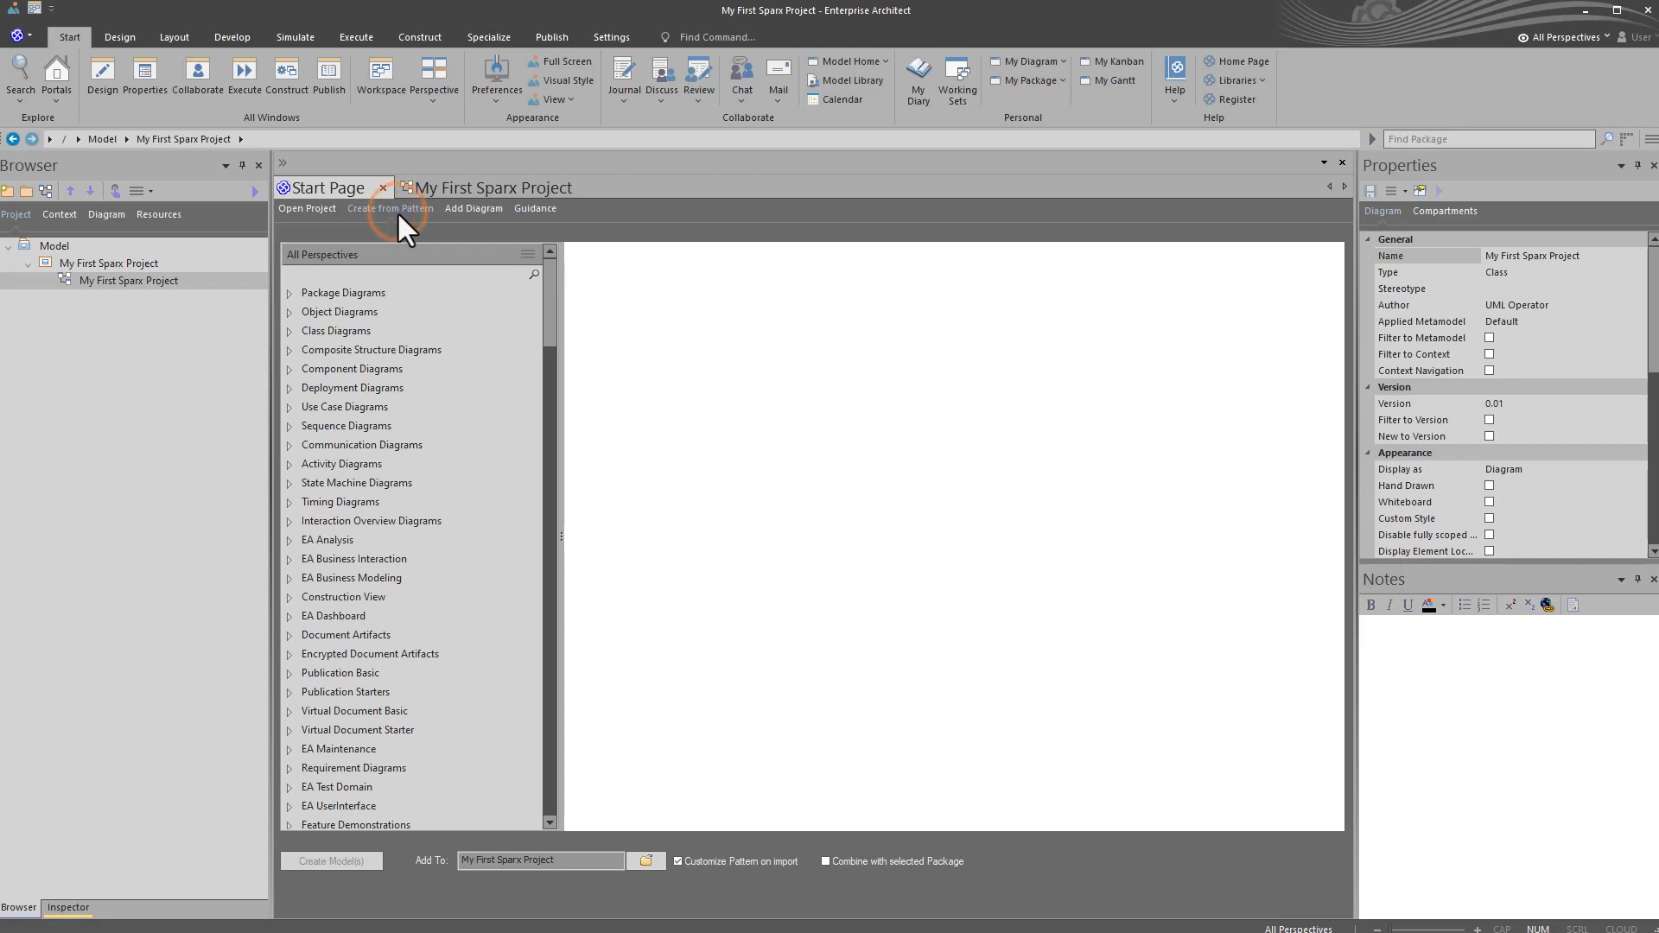
left_click(288, 334)
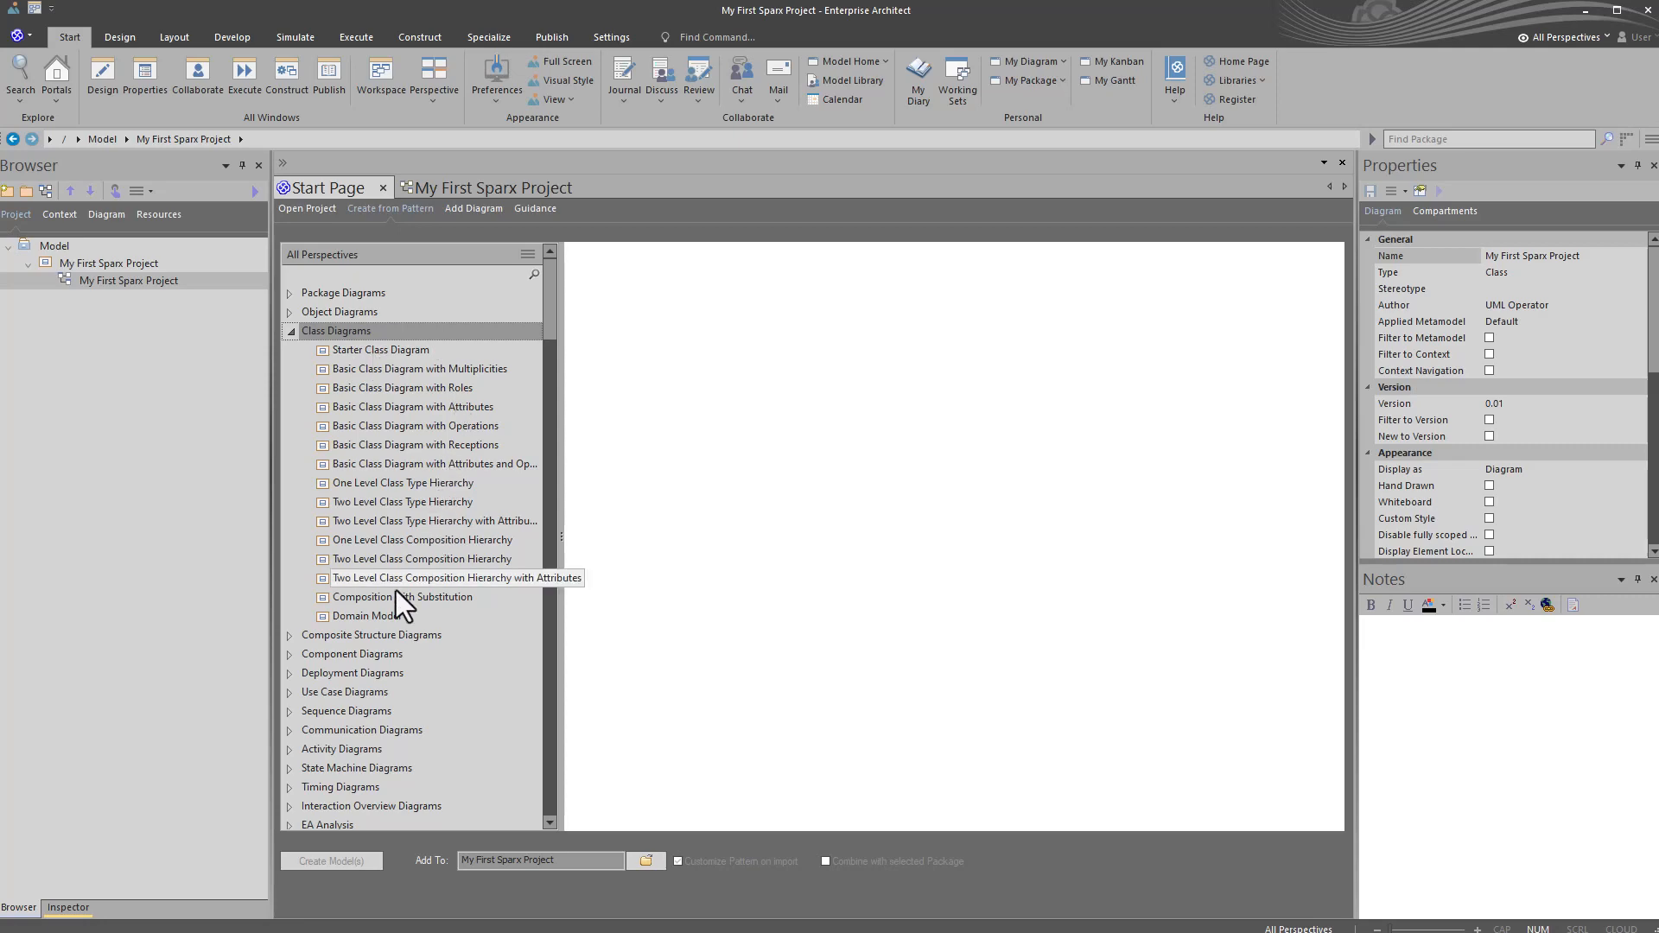
left_click(375, 350)
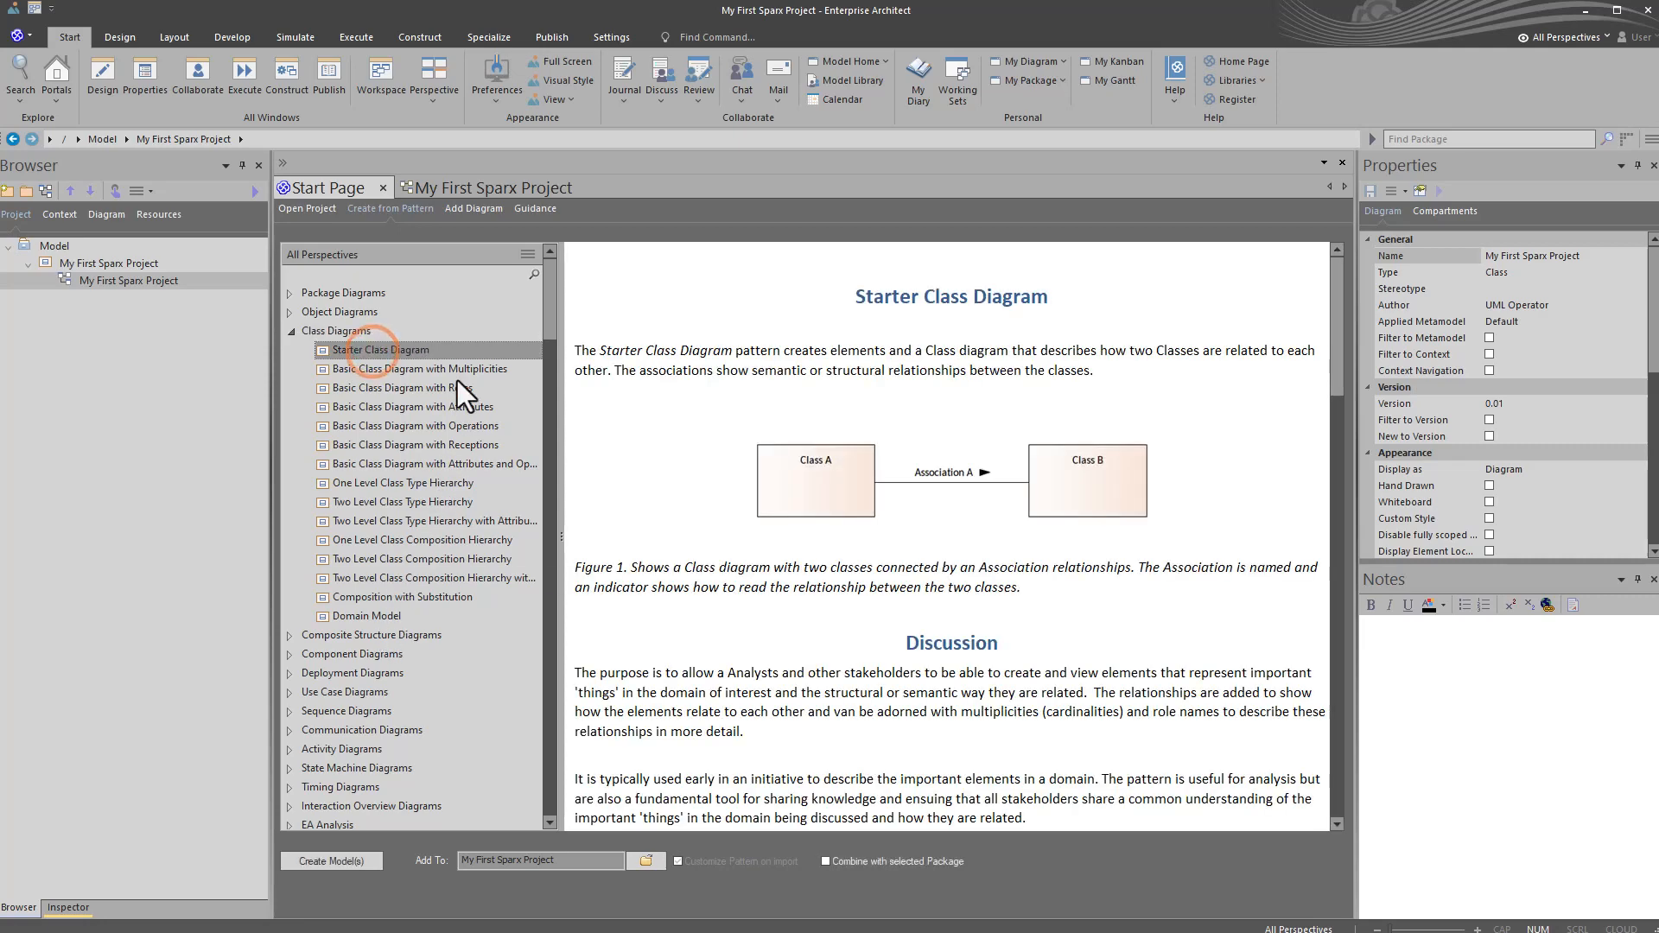
scroll(980, 498, "down", 1)
scroll(981, 499, "down", 14)
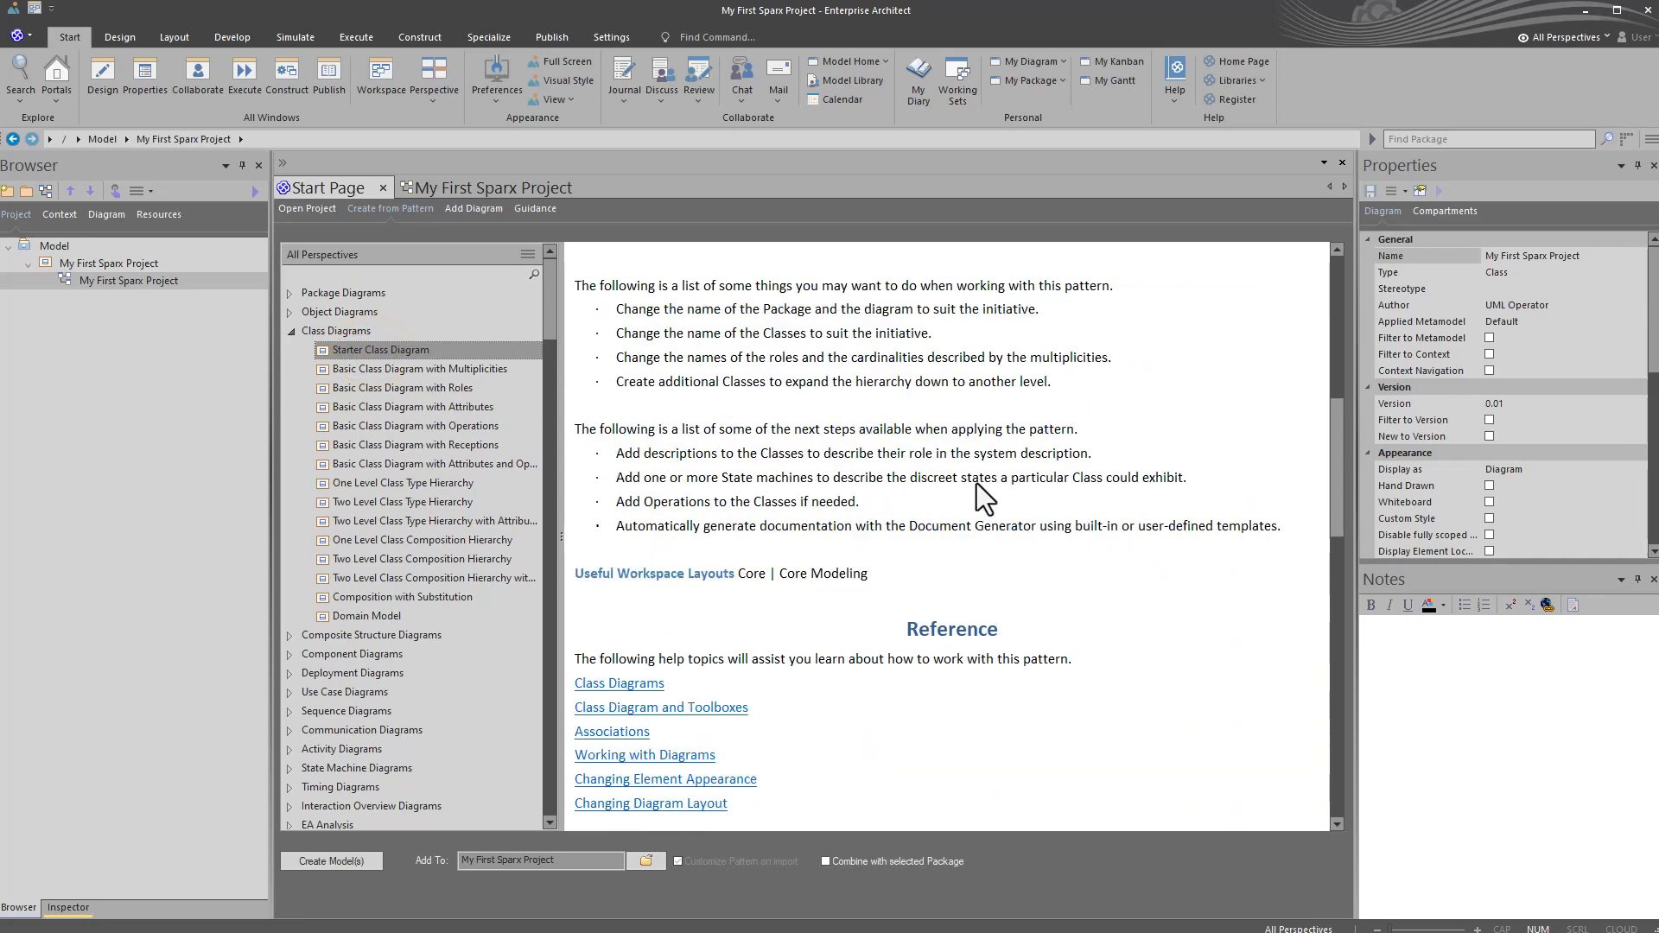
scroll(977, 488, "down", 2)
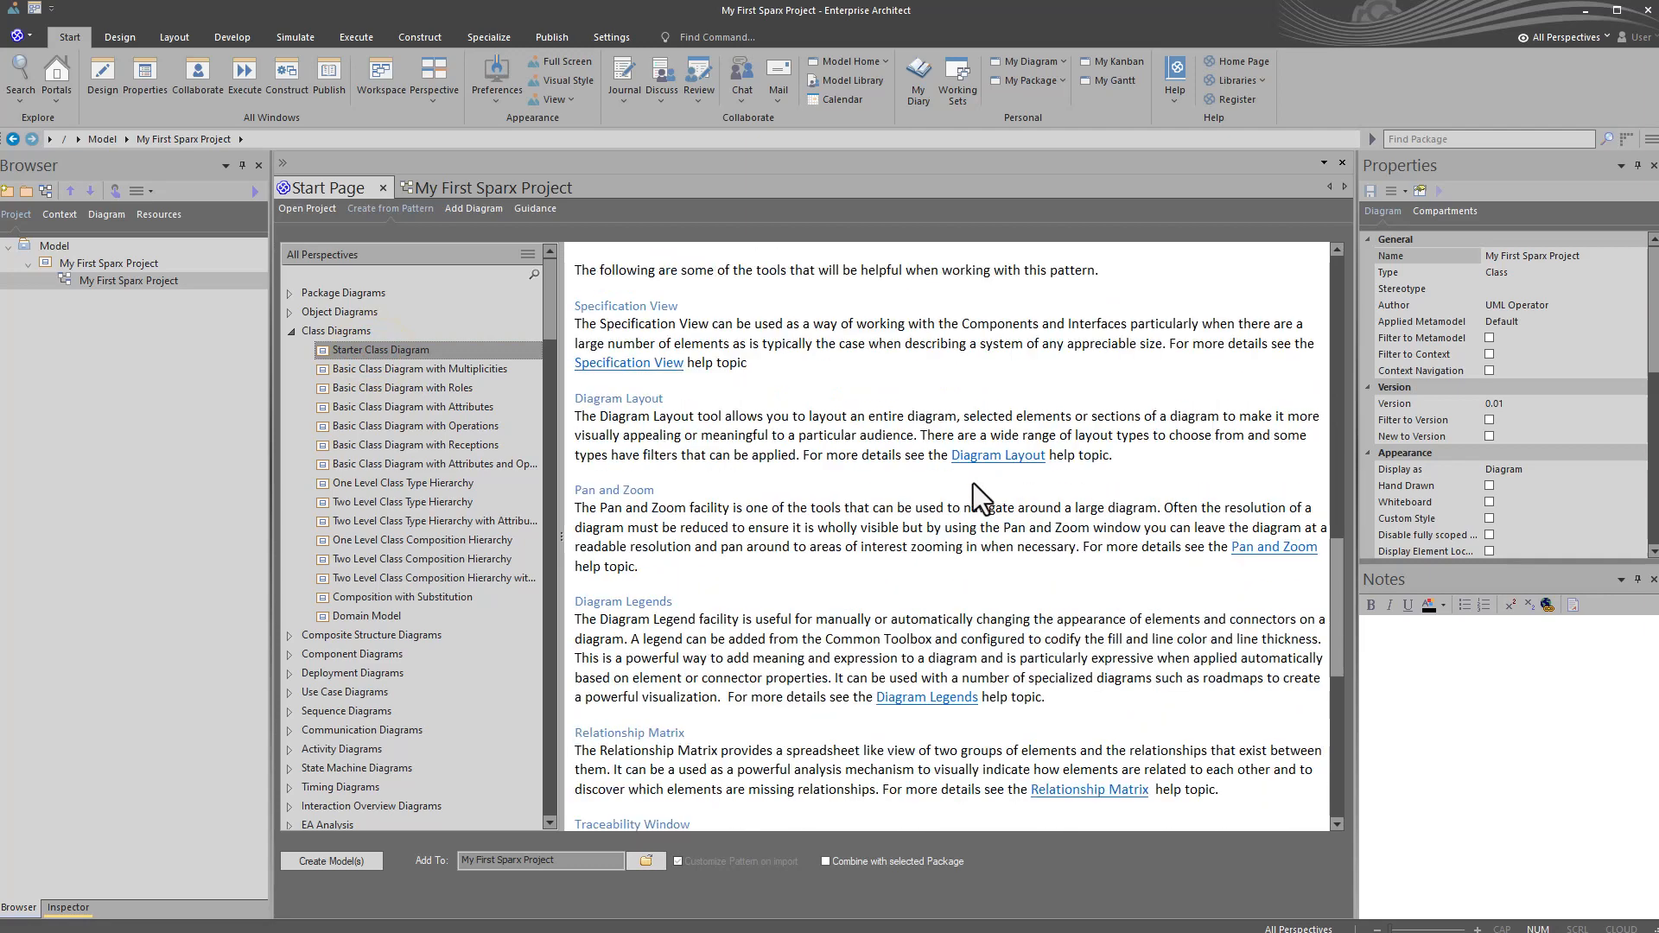
scroll(973, 484, "down", 6)
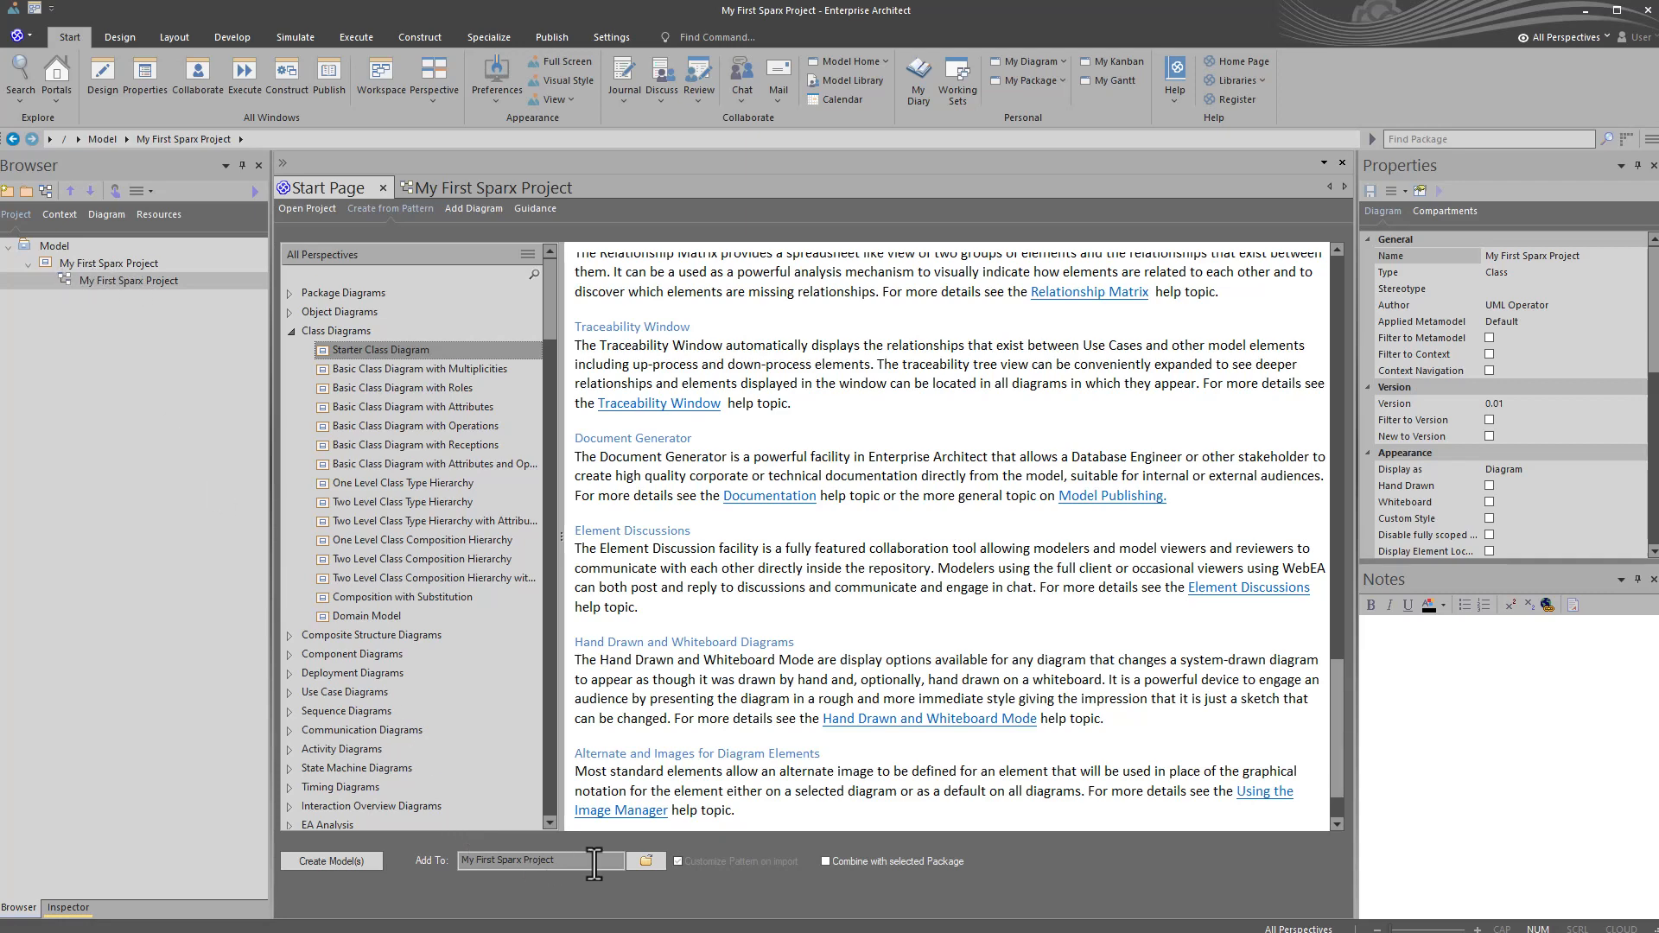
left_click(645, 860)
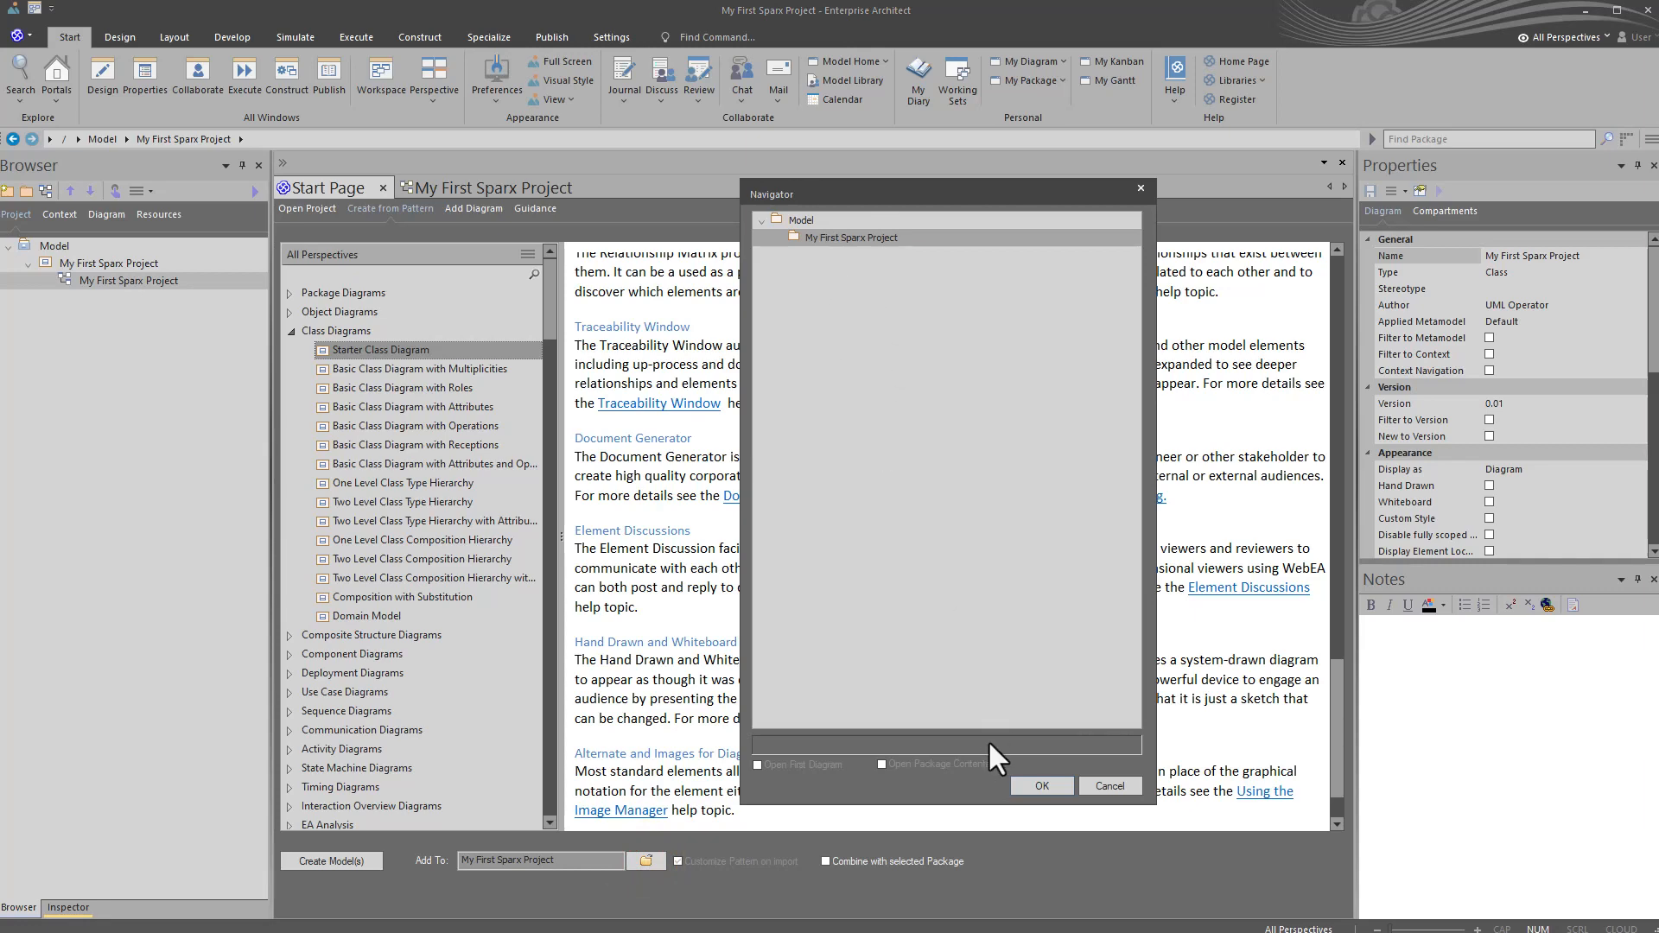
left_click(1109, 787)
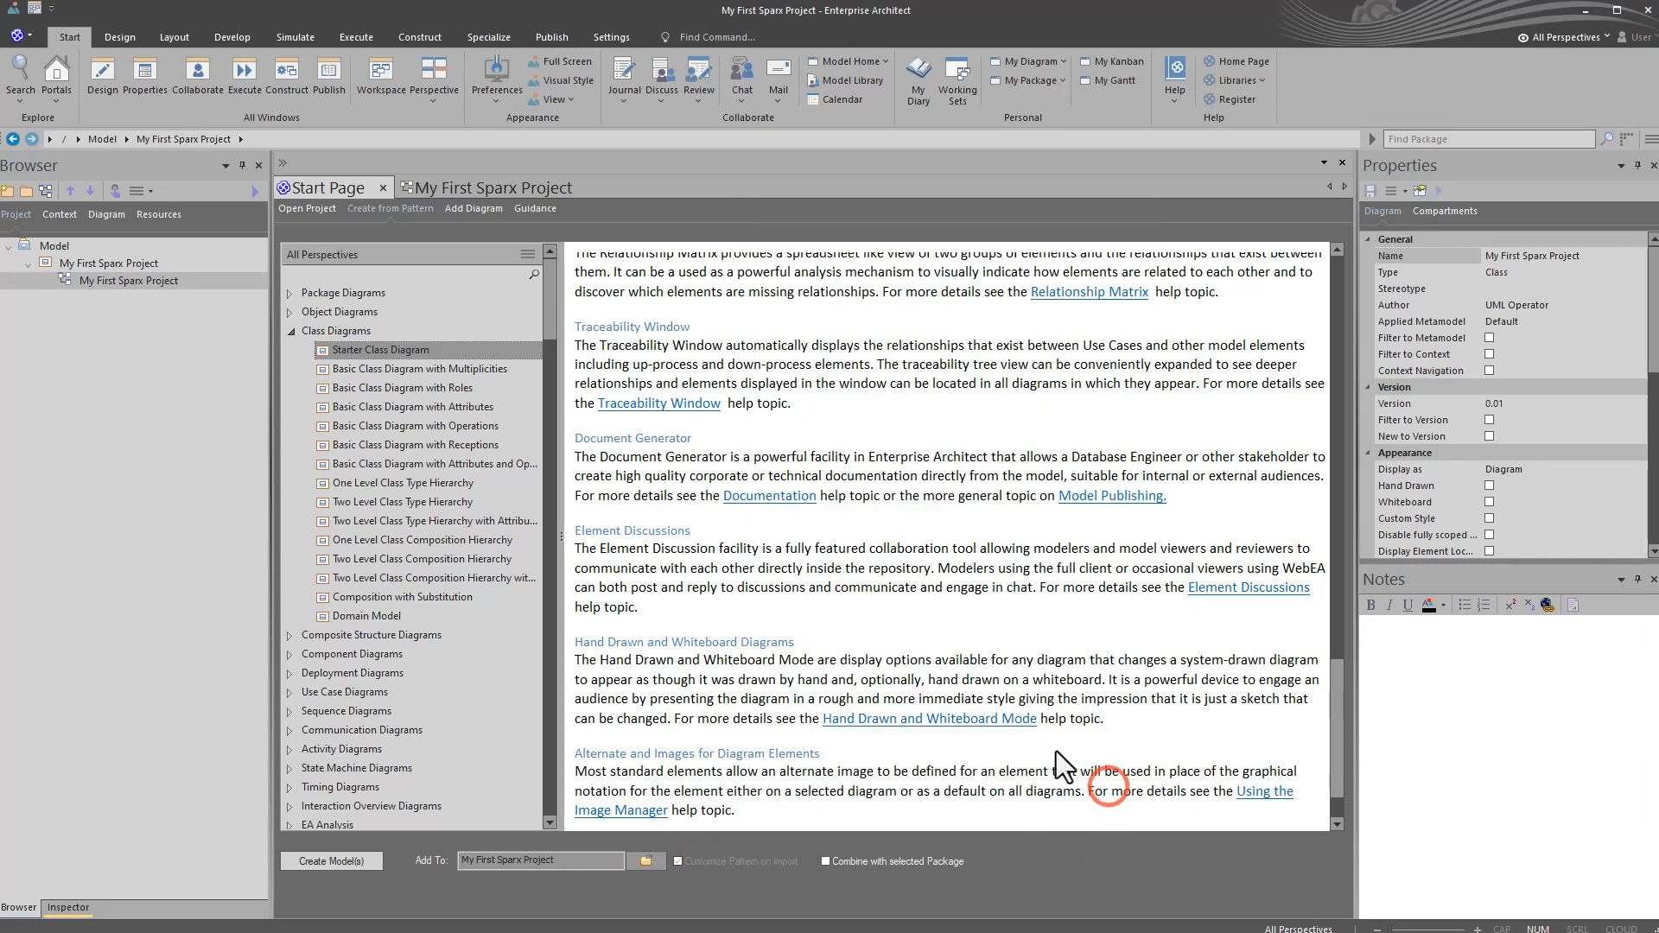
left_click(347, 351)
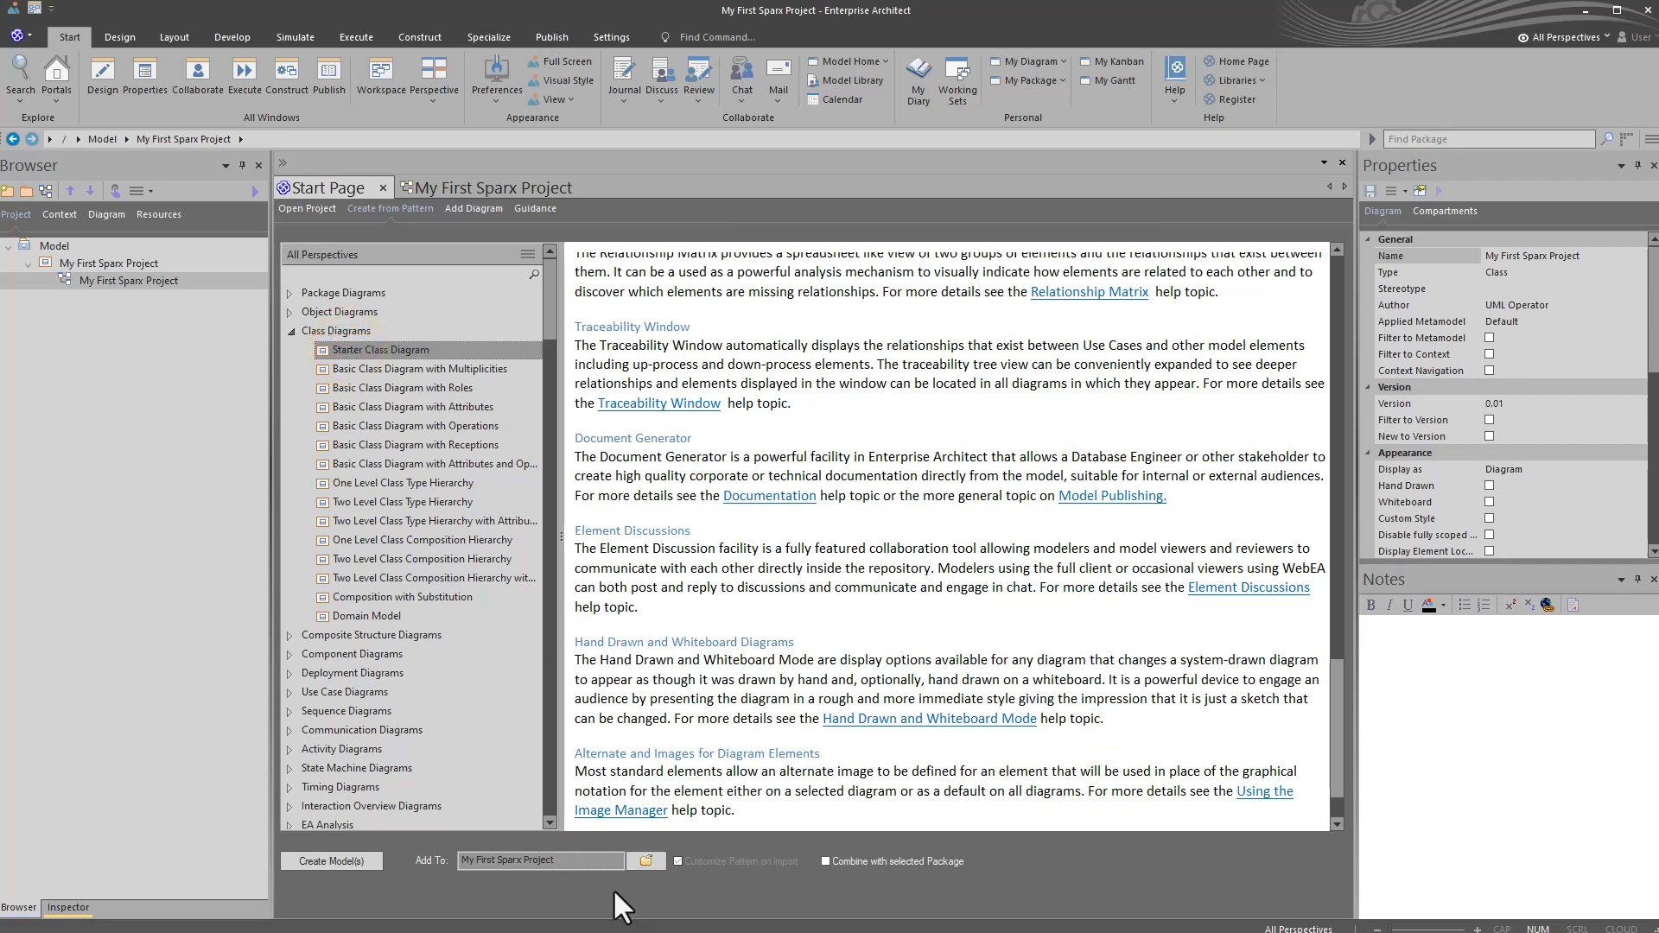
left_click(327, 859)
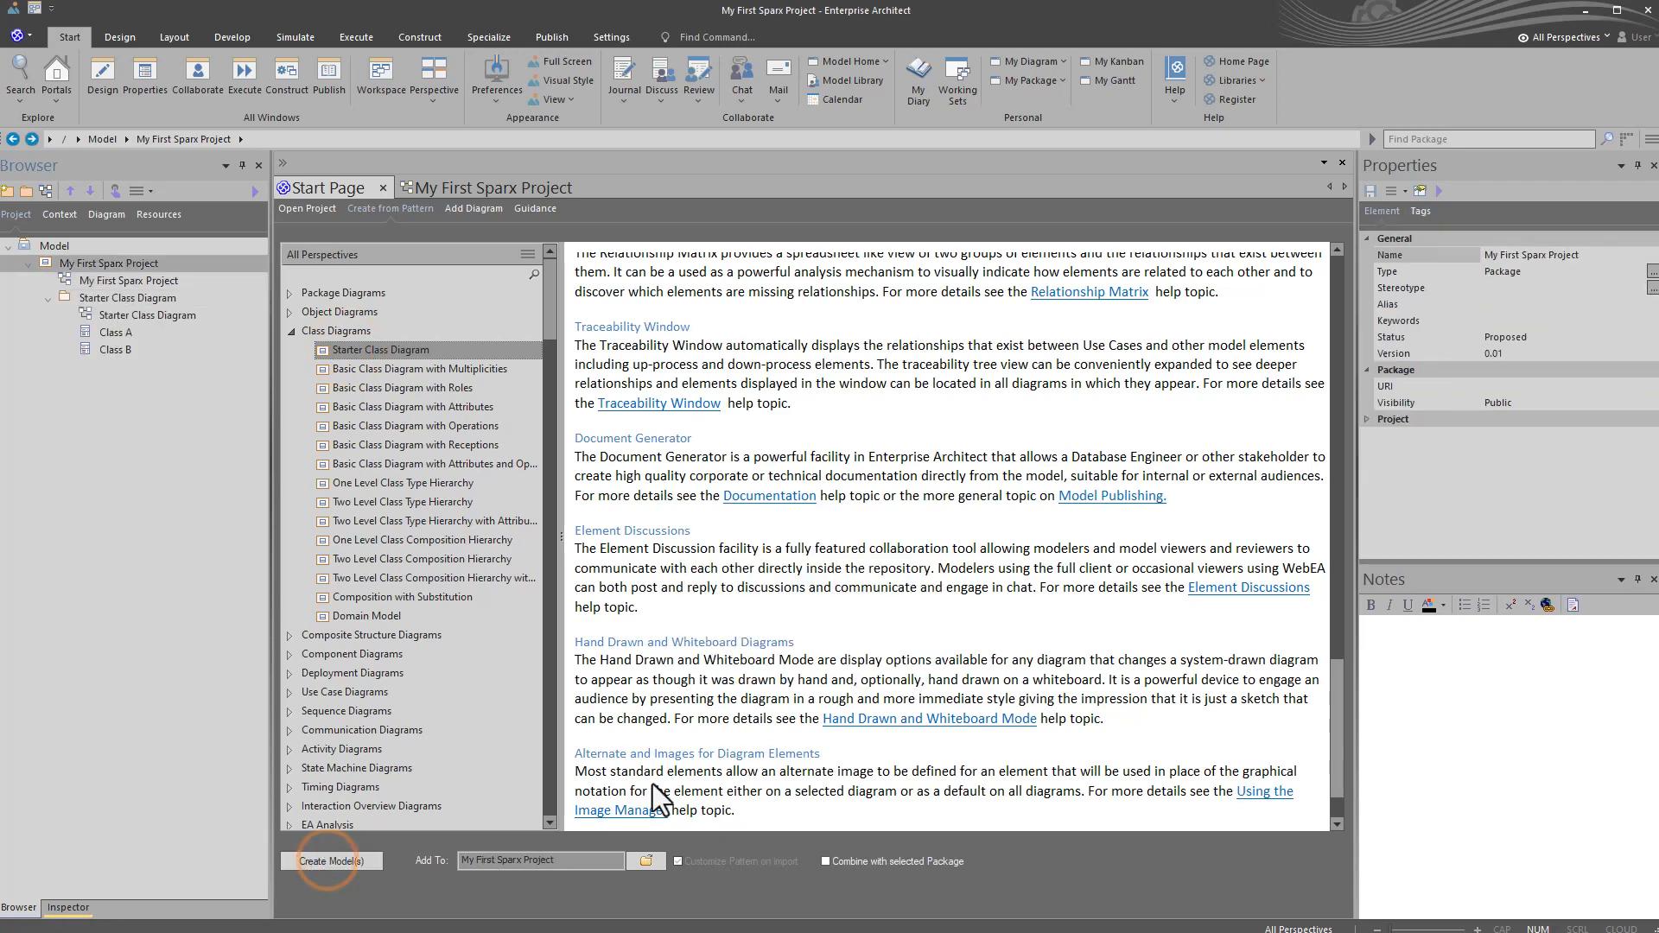
double_click(120, 313)
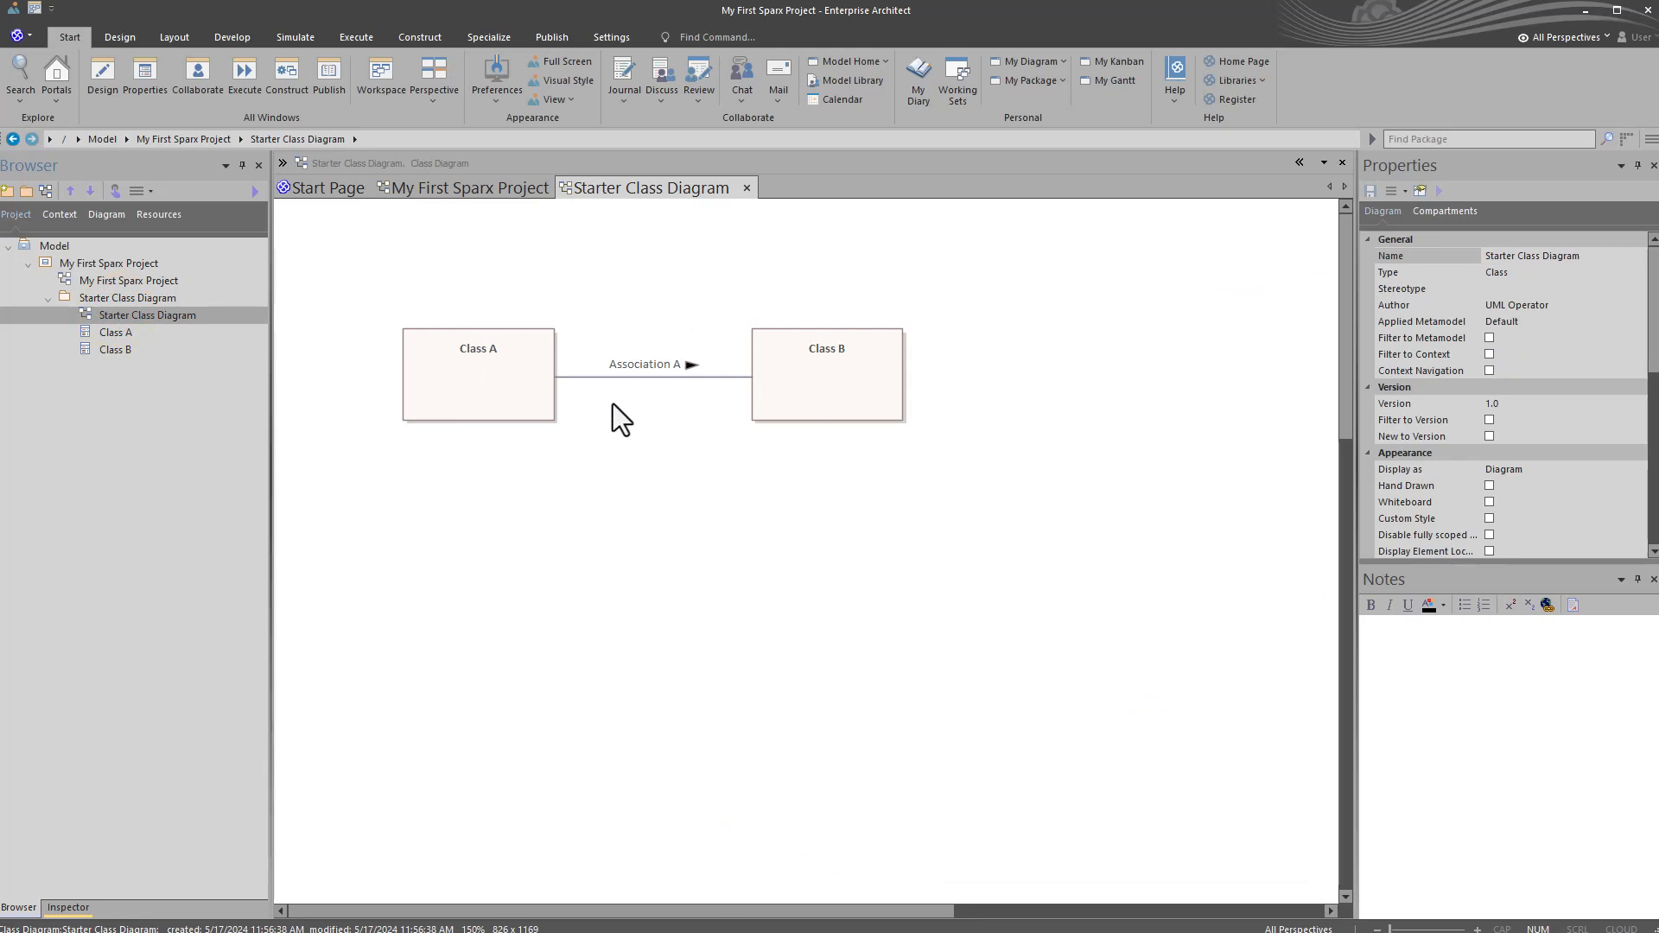
Step: View the properties of Class B and of the Starter Class Diagram
left_click(121, 349)
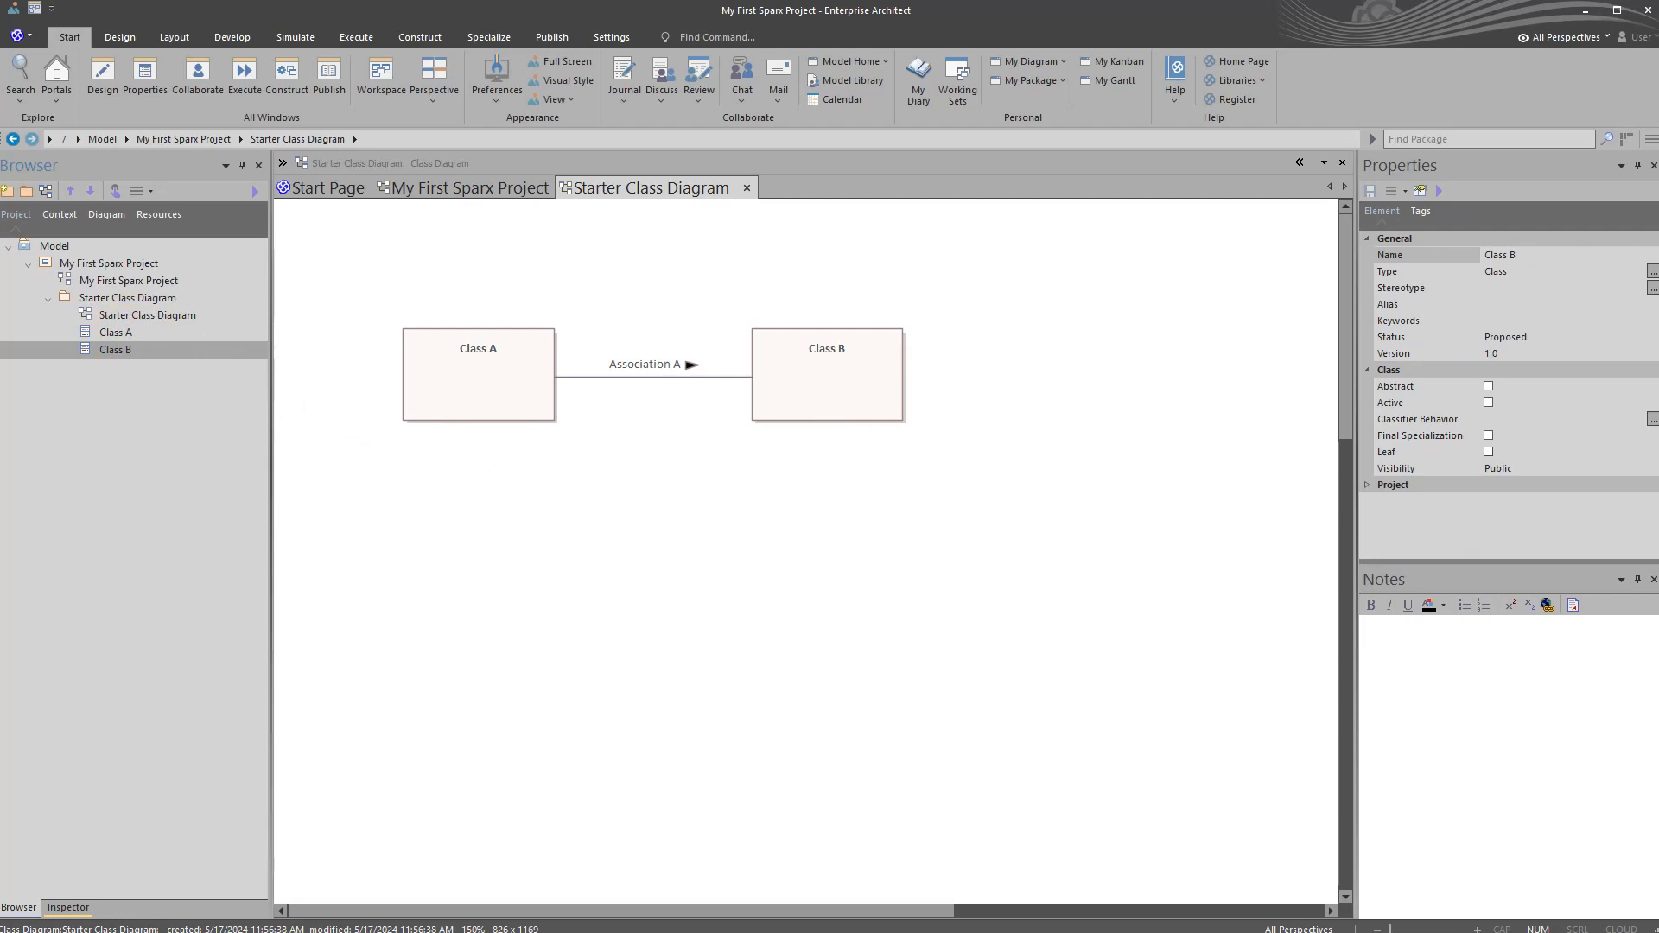
left_click(299, 459)
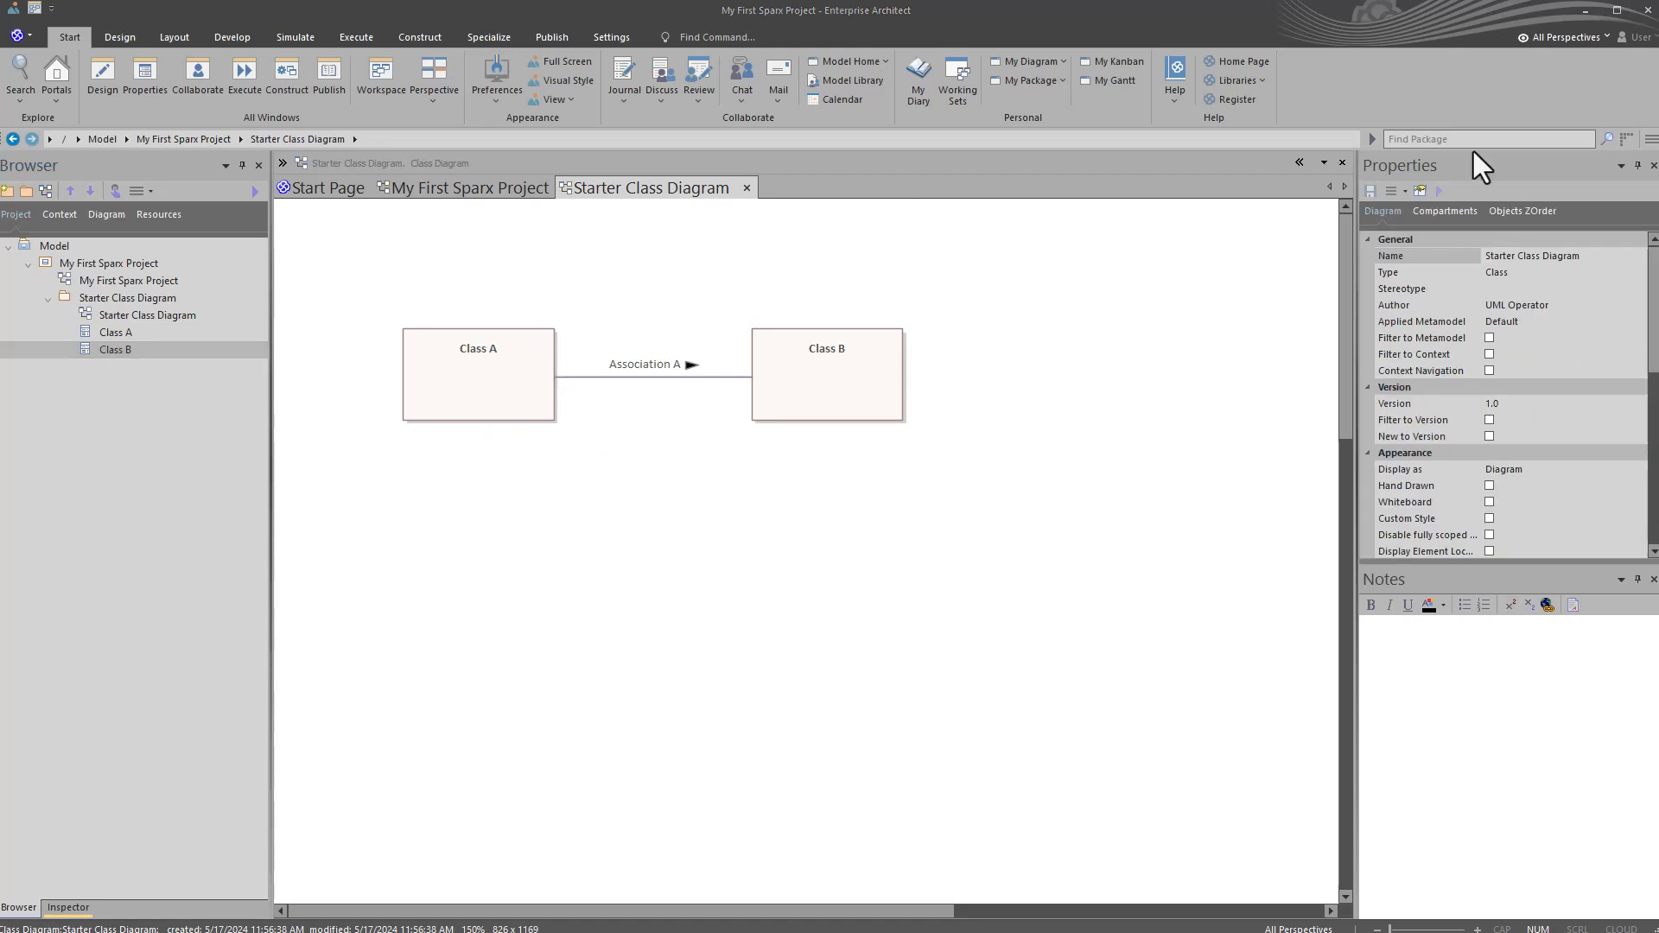
left_click(101, 507)
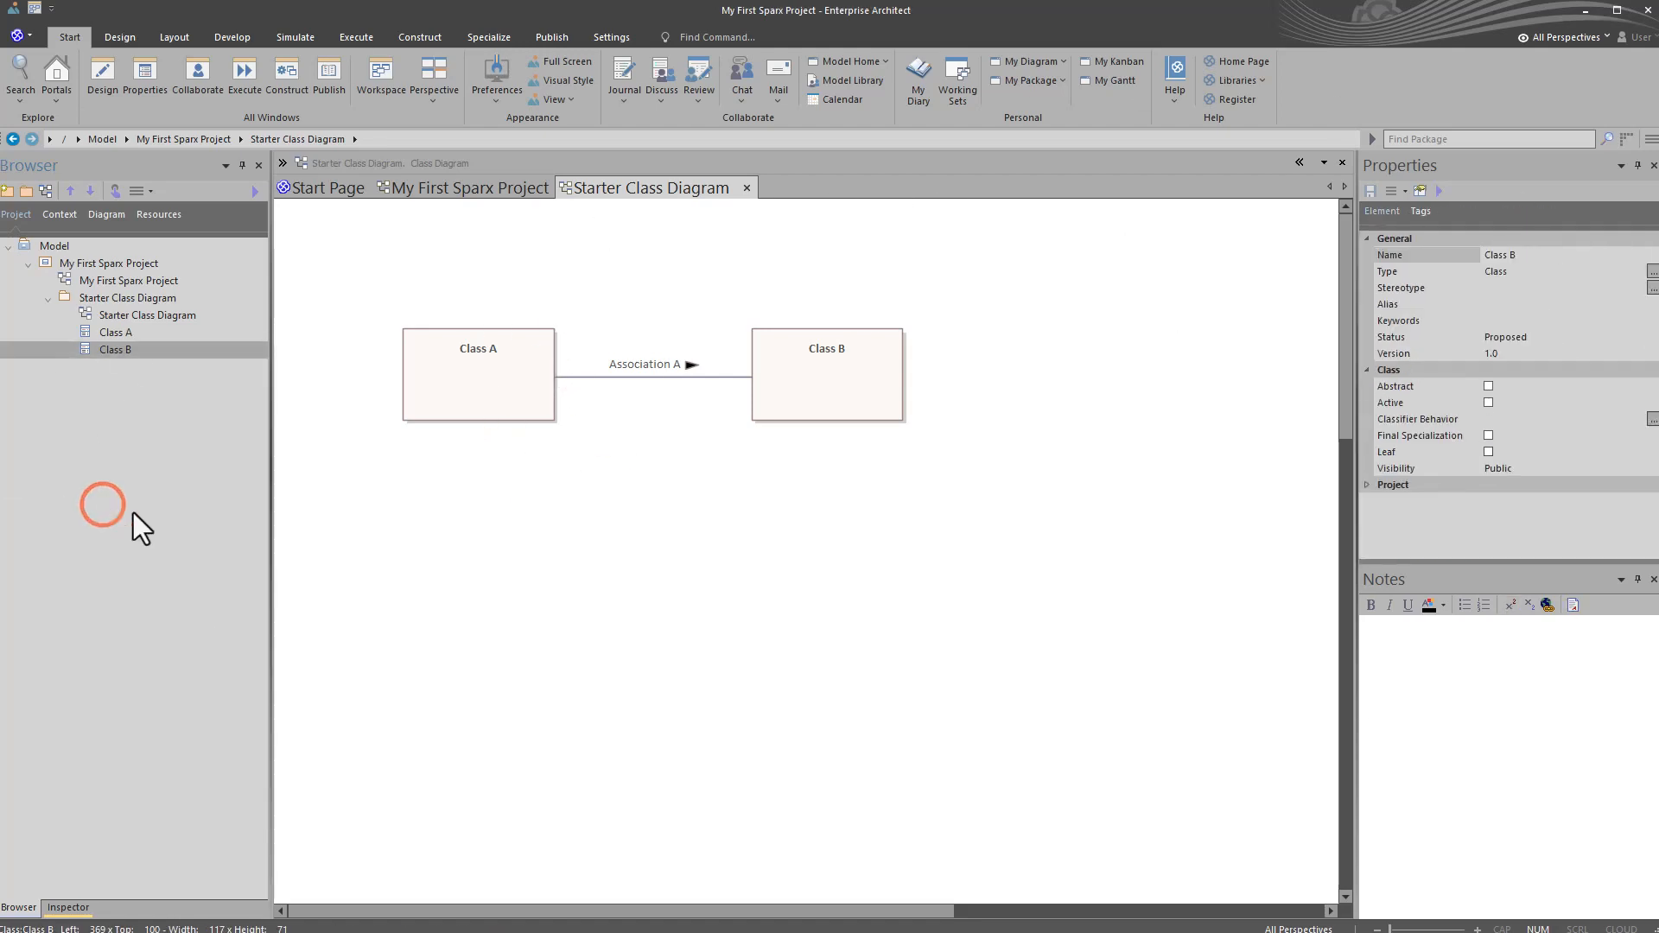
left_click(456, 536)
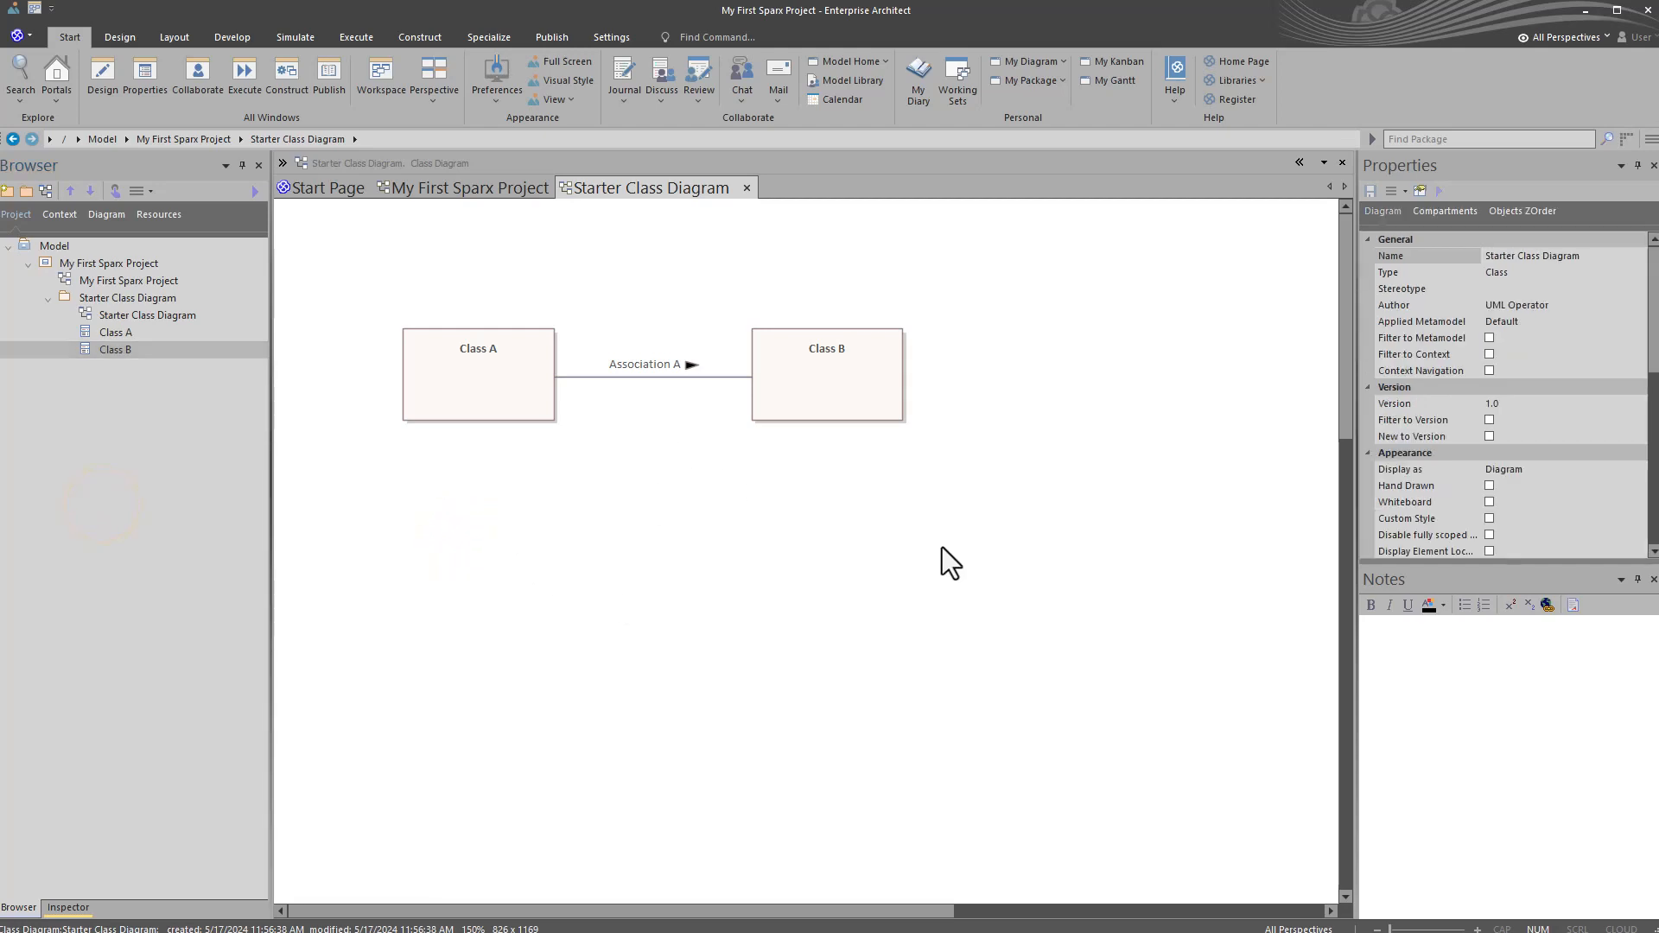
left_click(1515, 172)
left_click(1496, 581)
Step: Display the diagram Toolbox for the Starter Class Diagram
left_click(68, 34)
left_click(95, 69)
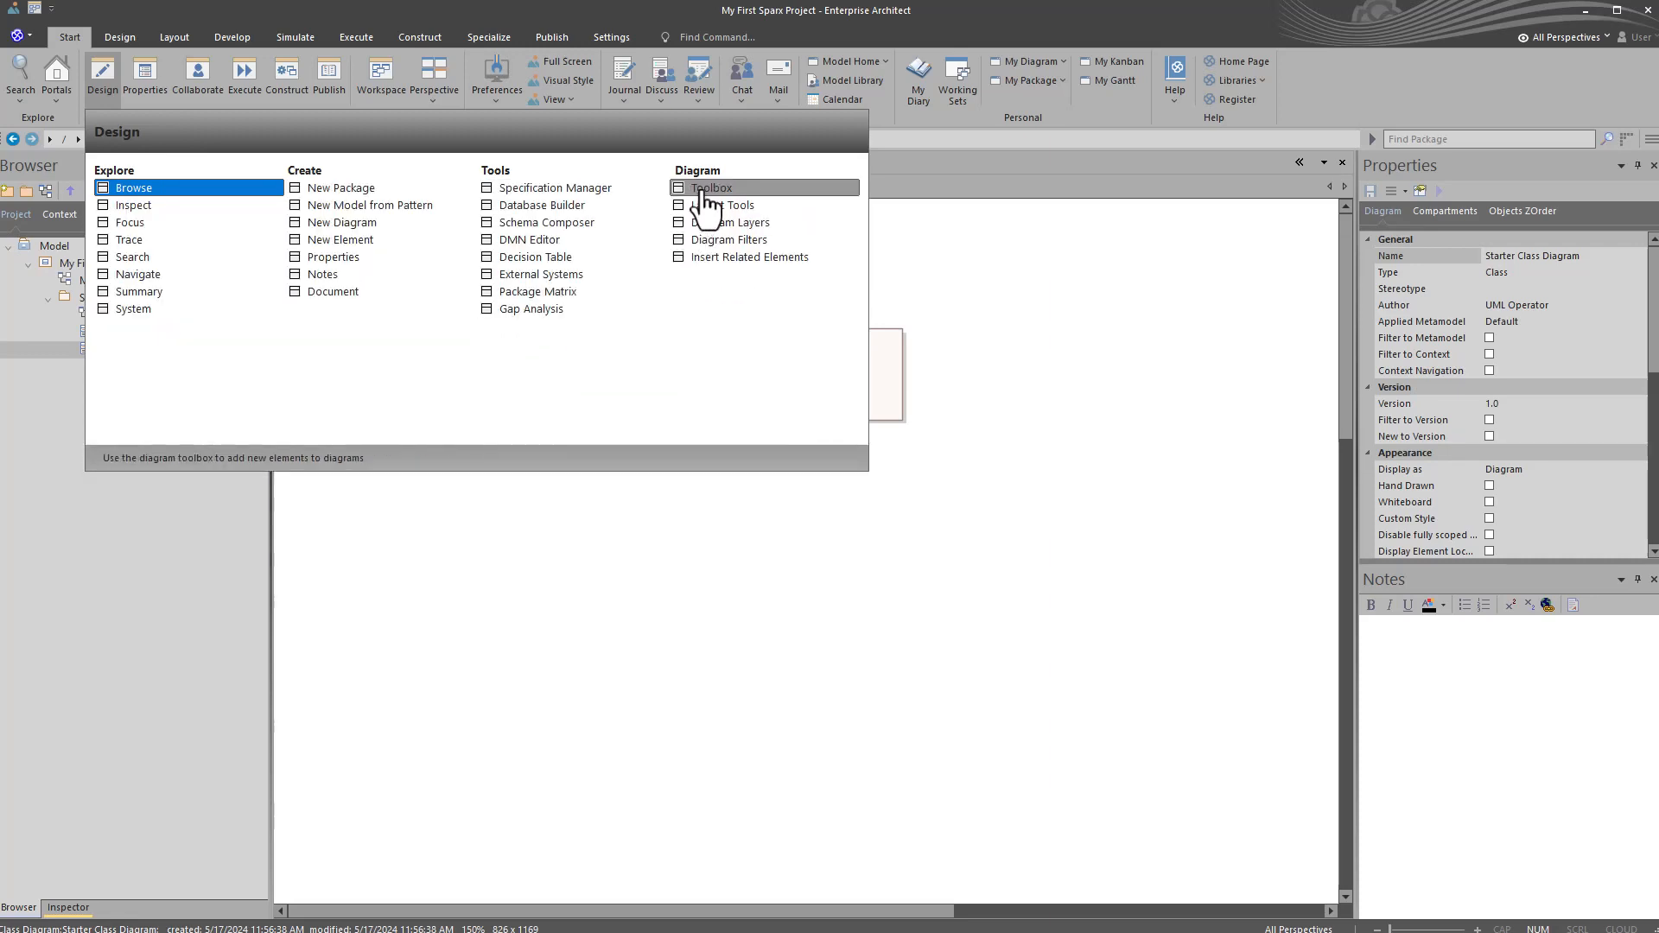
left_click(762, 206)
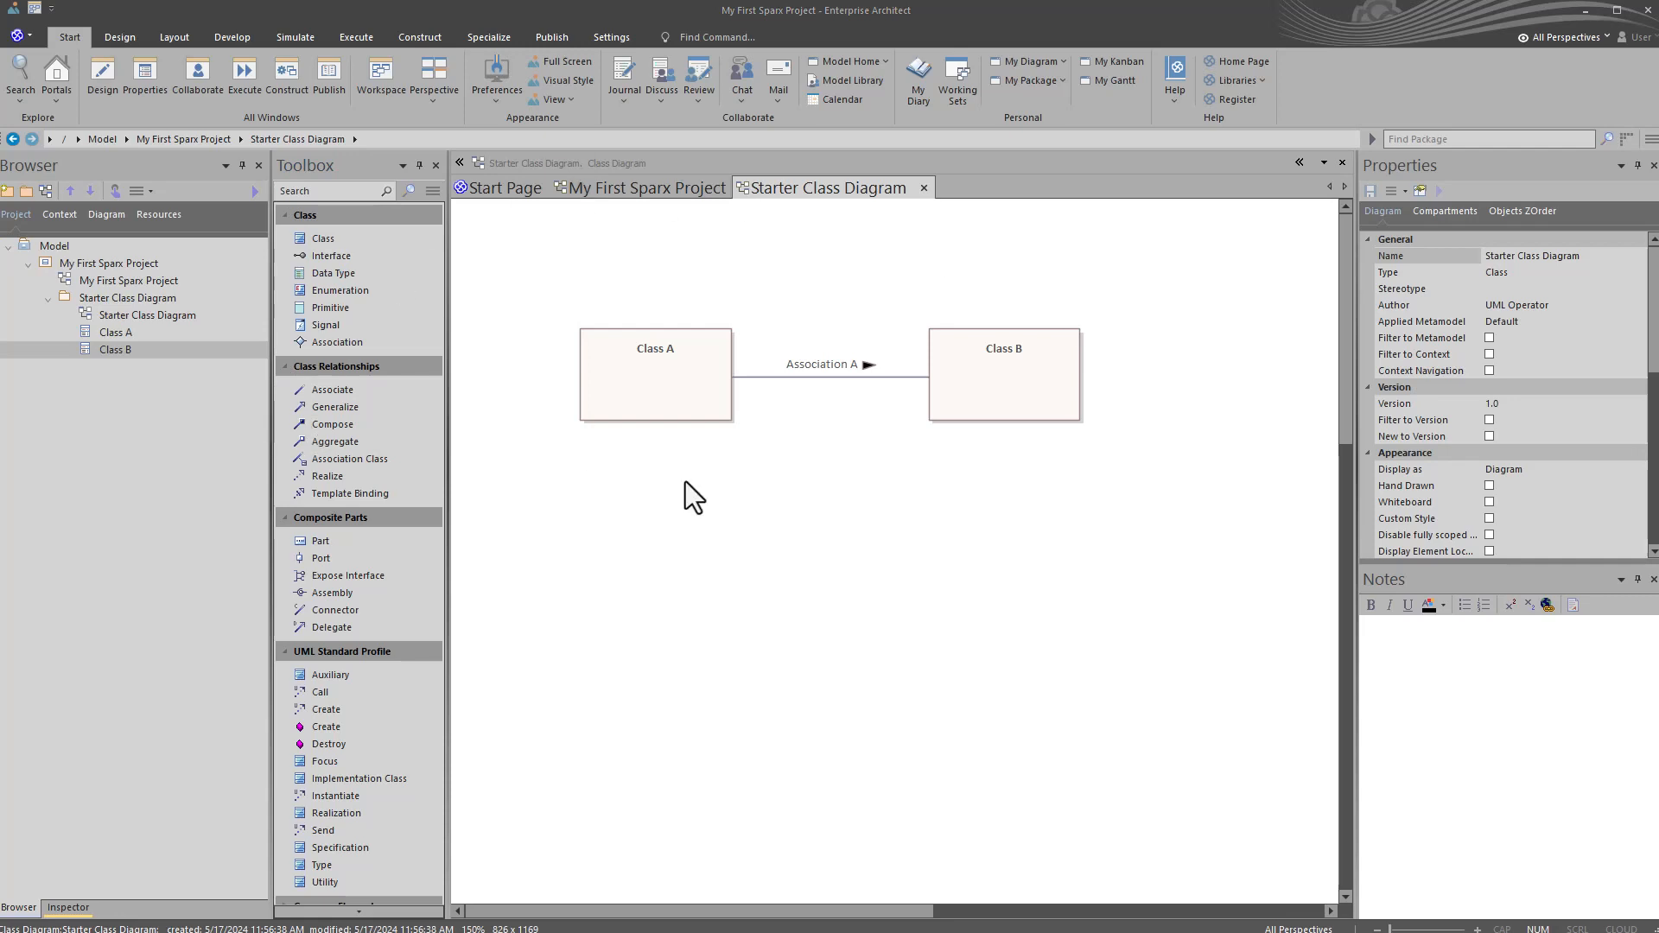
left_click(191, 490)
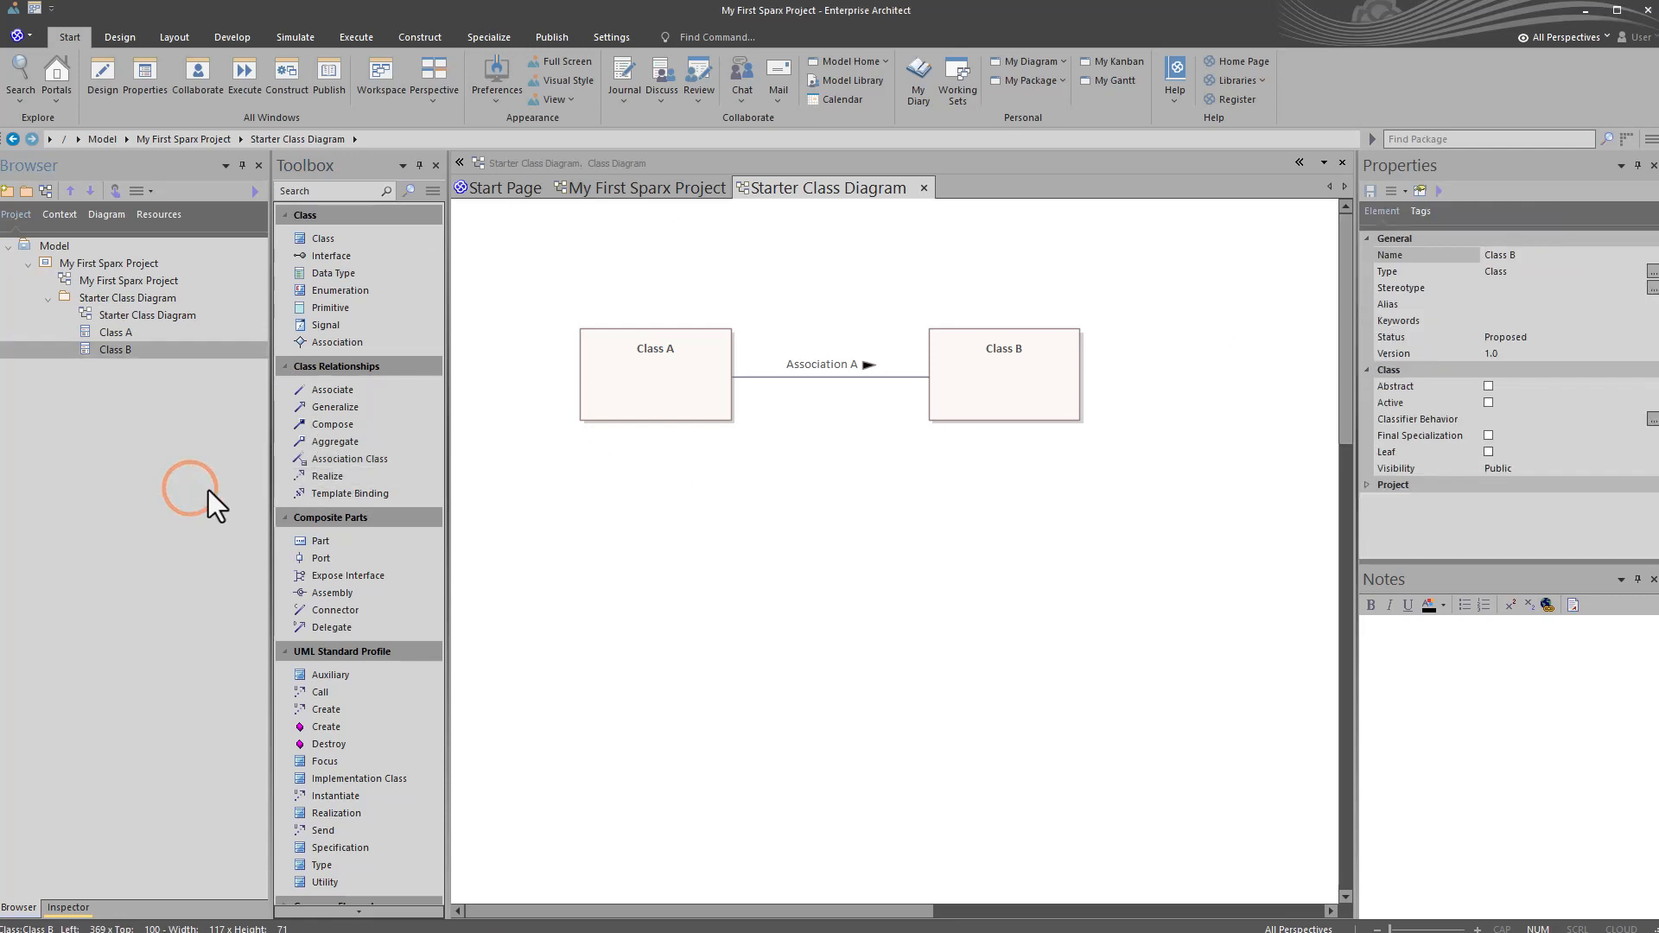
Step: Dock the Toolbox along the outer edge of the workspace, beside the Browser
left_click(363, 164)
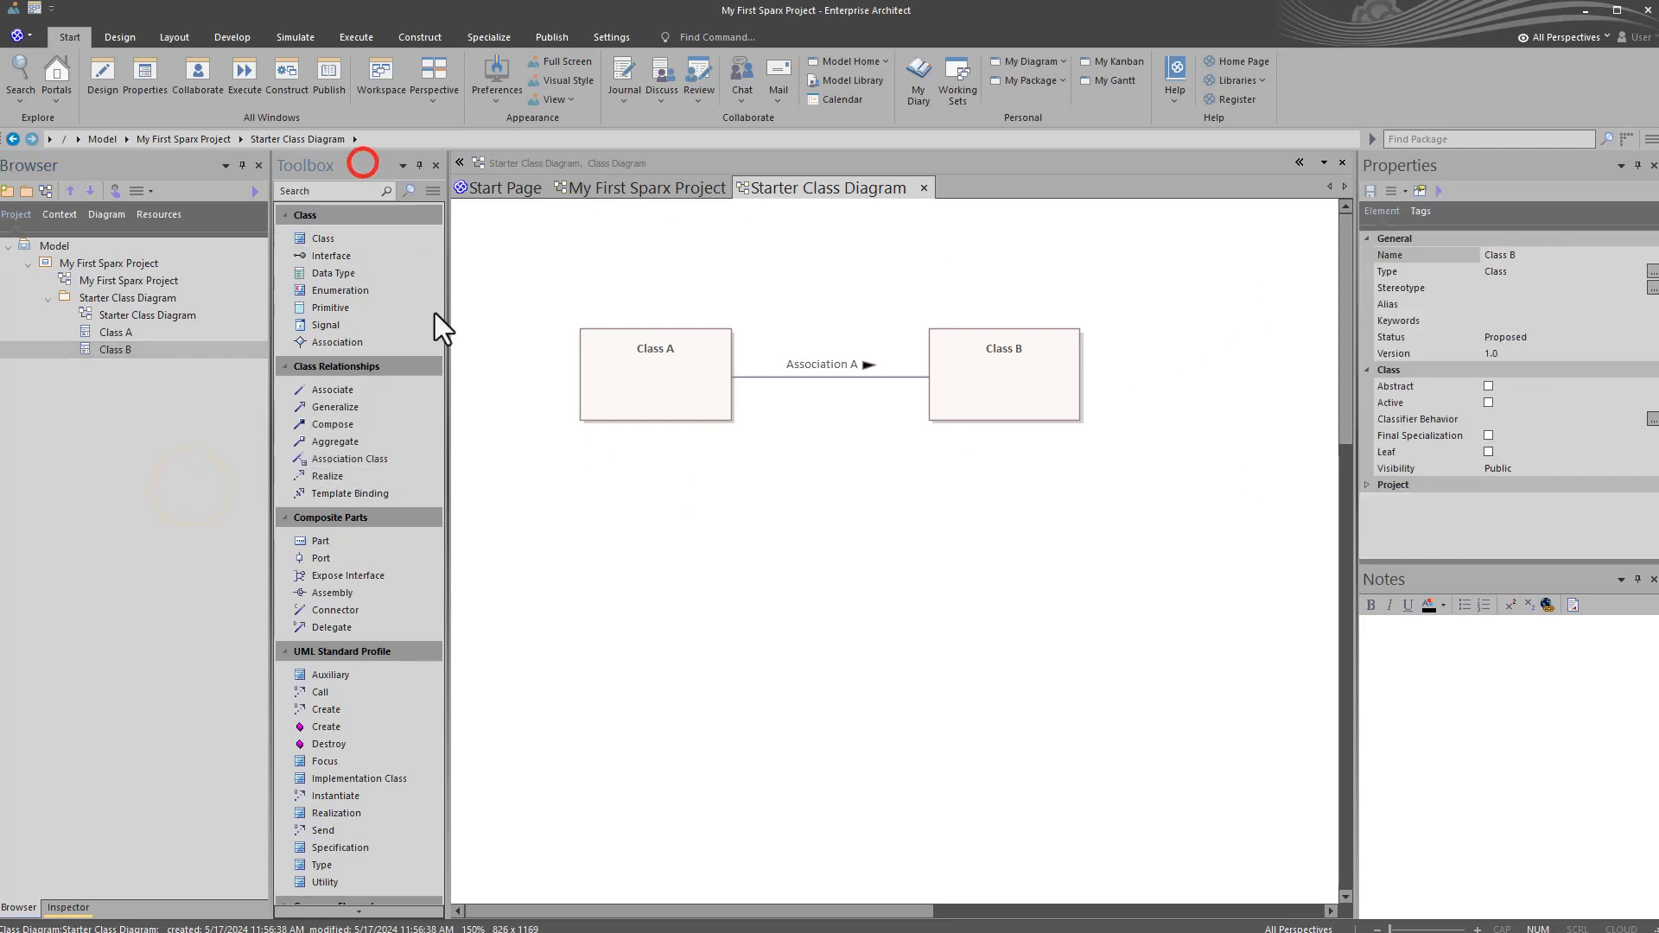
left_click(594, 477)
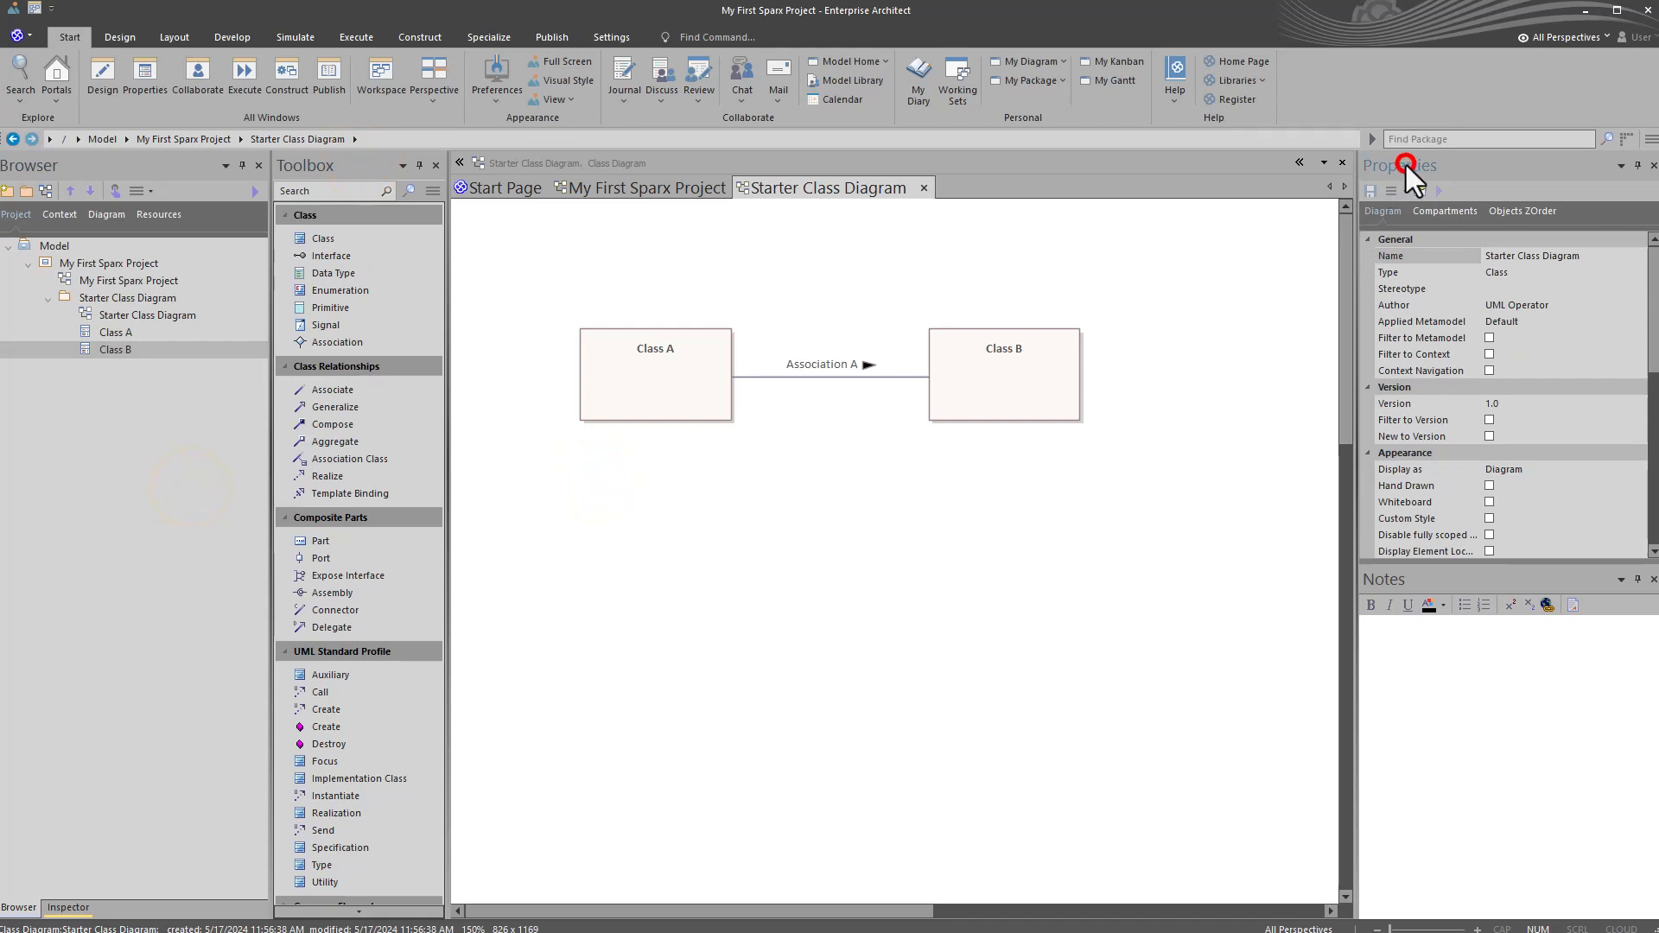
left_click(1414, 679)
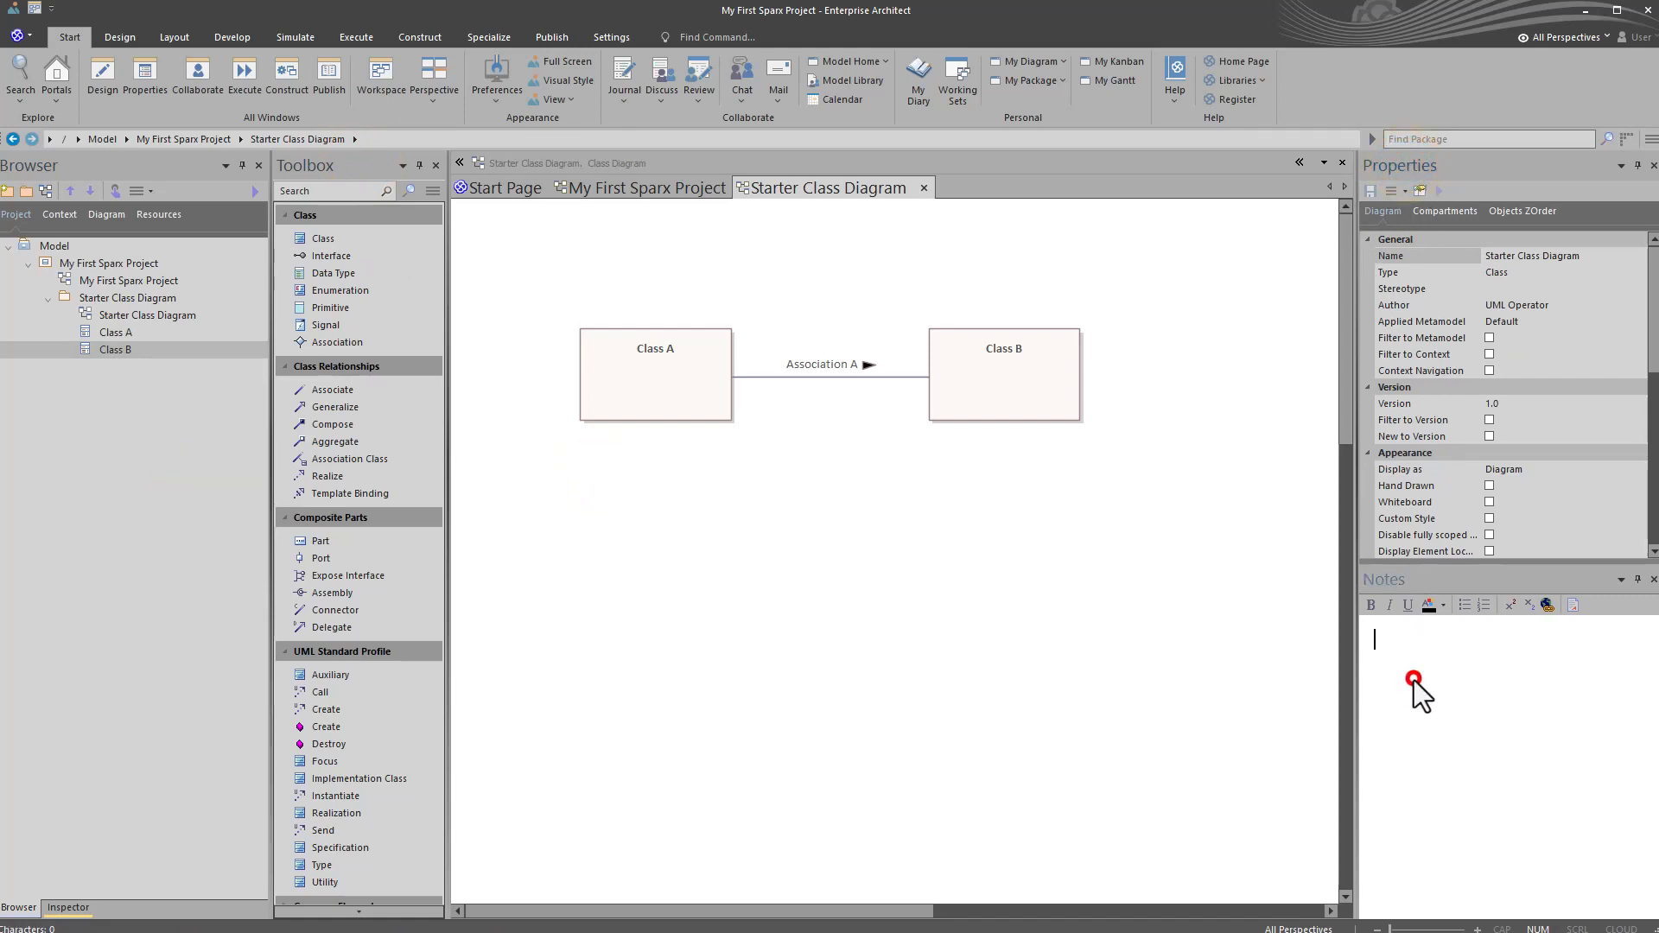
left_click(340, 169)
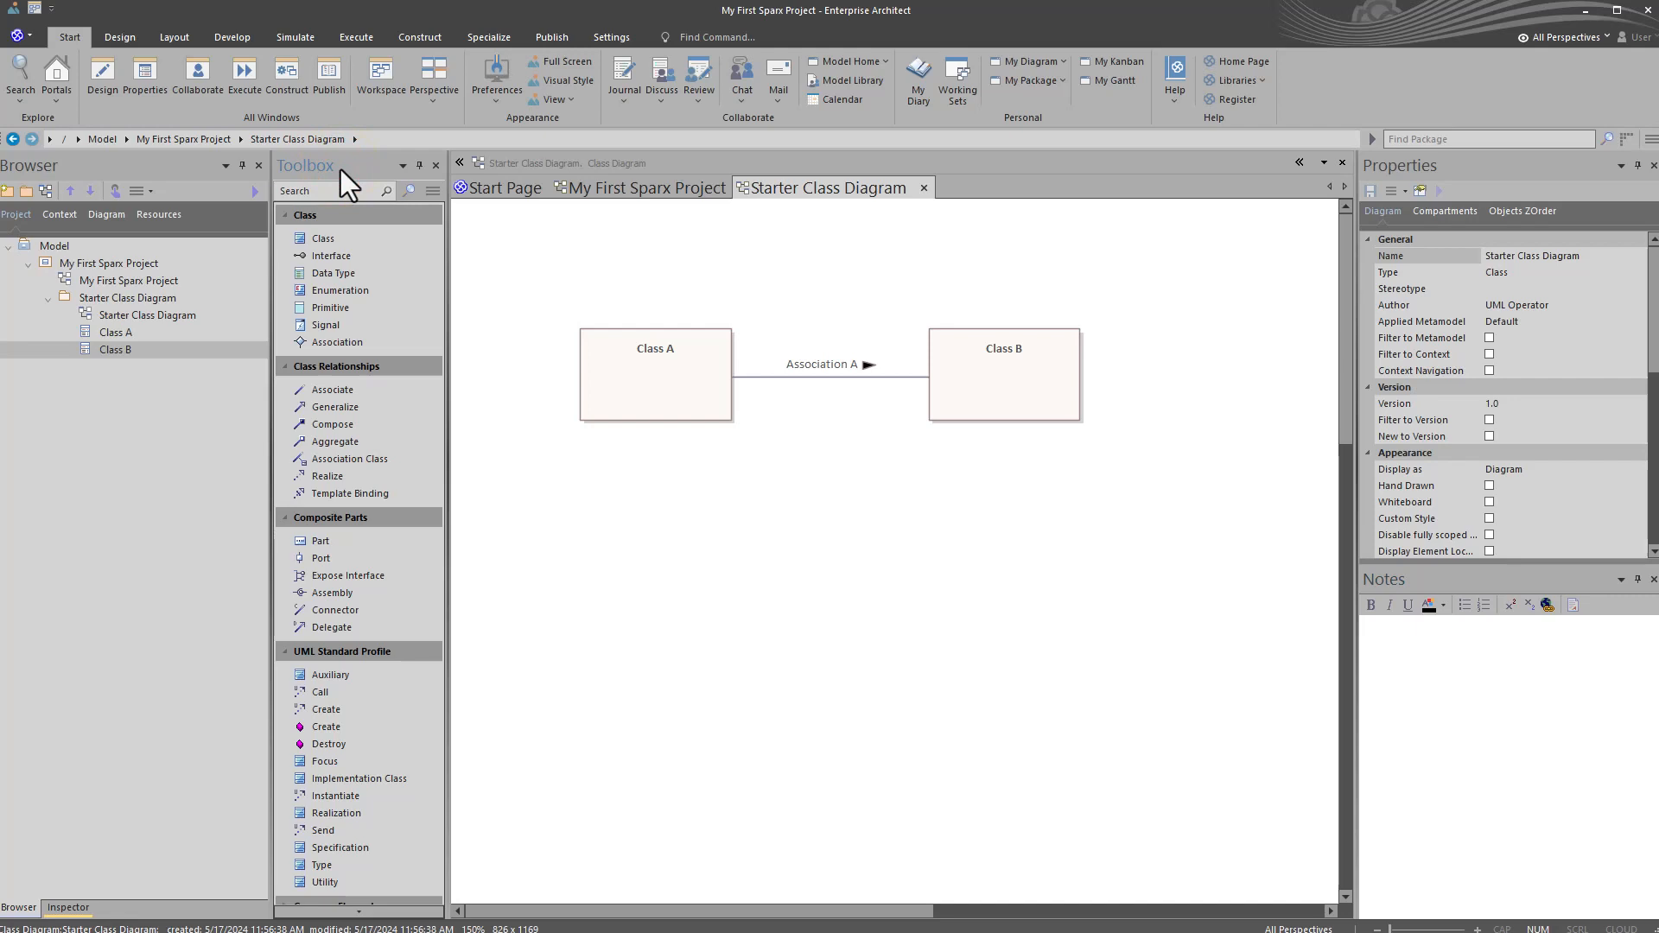
left_click_drag(340, 170, 29, 533)
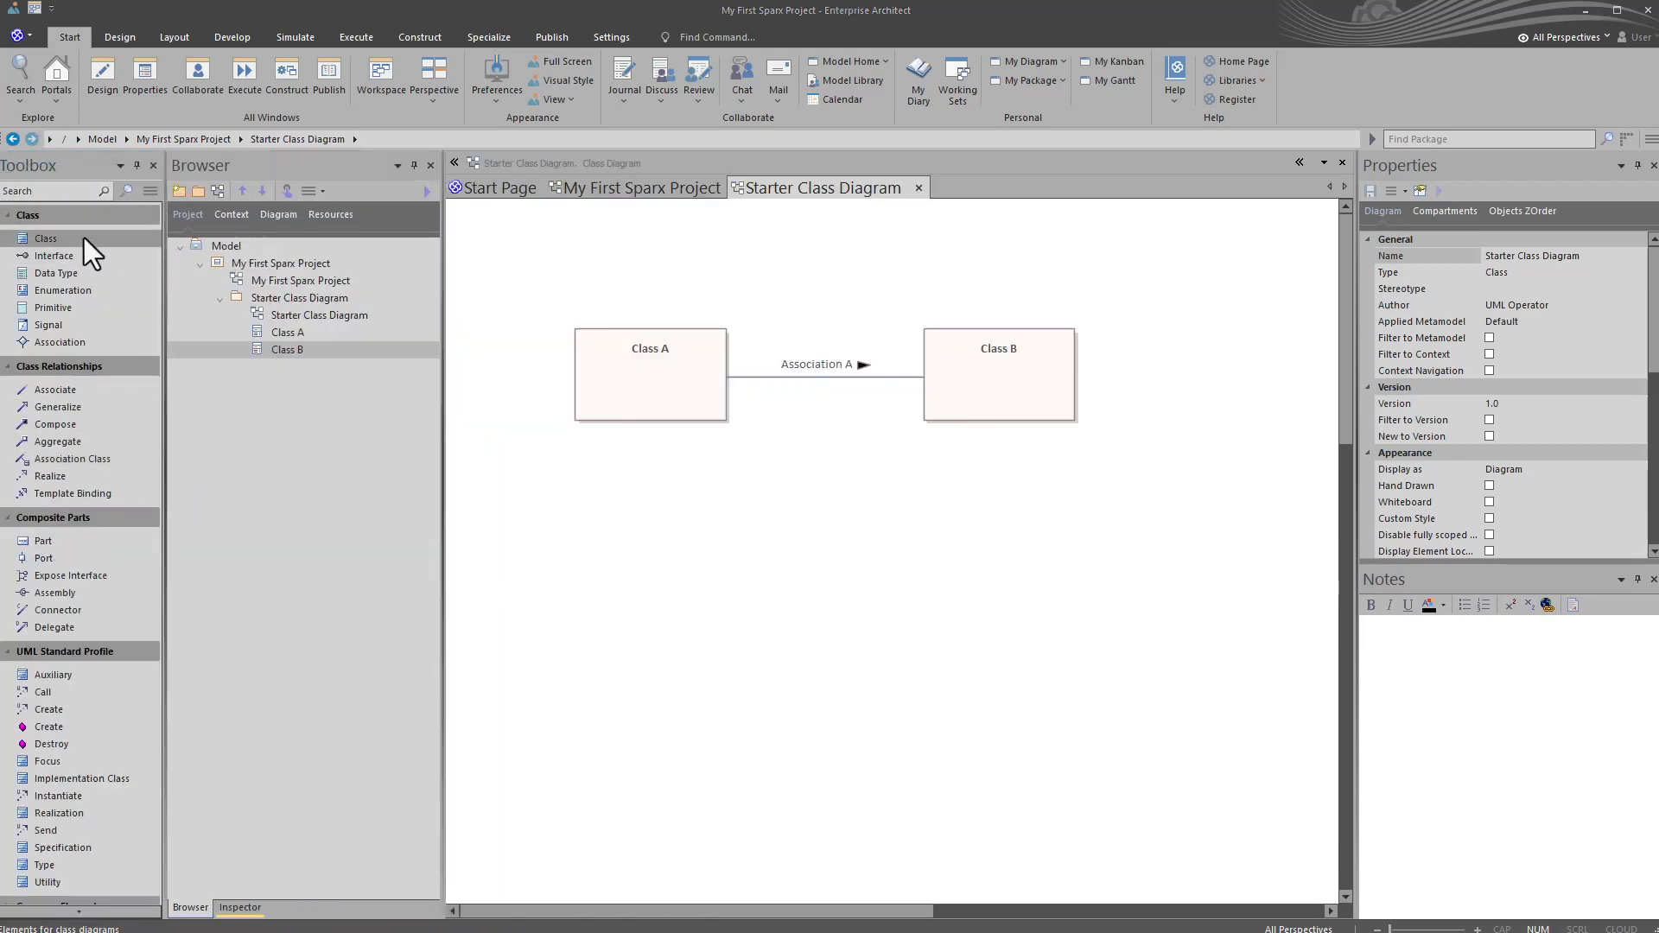
Step: Add a new Class element to the Starter Class Diagram and position it below Class A
mouse_move(84, 236)
left_mouse_down()
mouse_move(355, 352)
mouse_move(364, 387)
left_mouse_up()
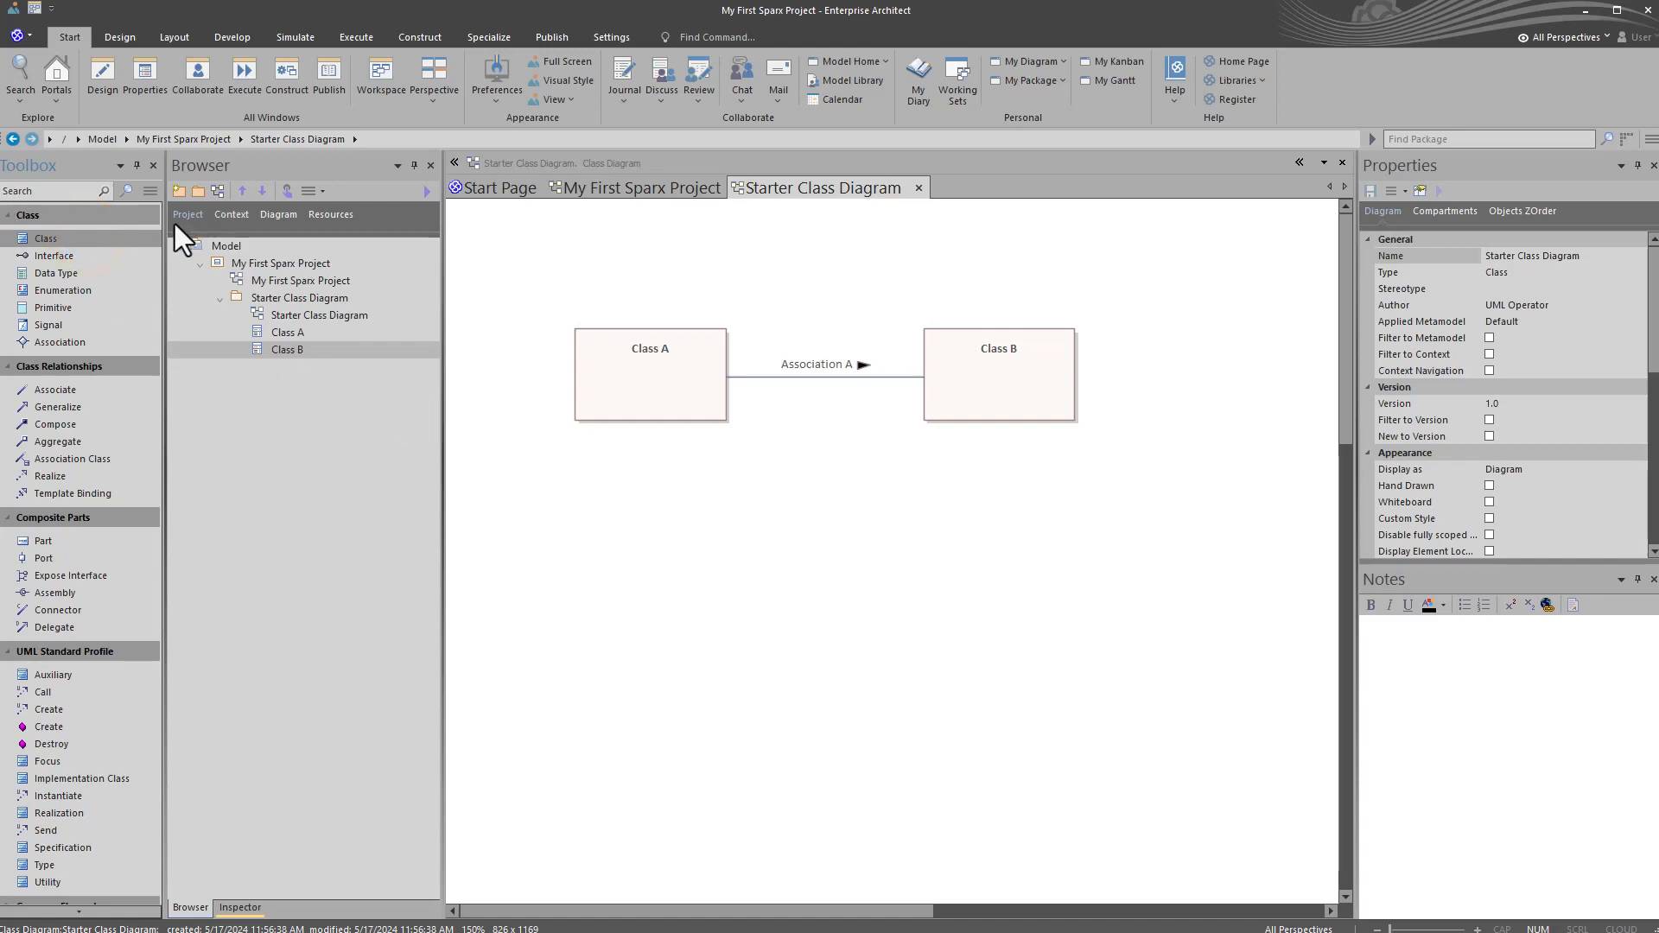
left_click_drag(618, 490, 677, 489)
left_click_drag(773, 516, 719, 501)
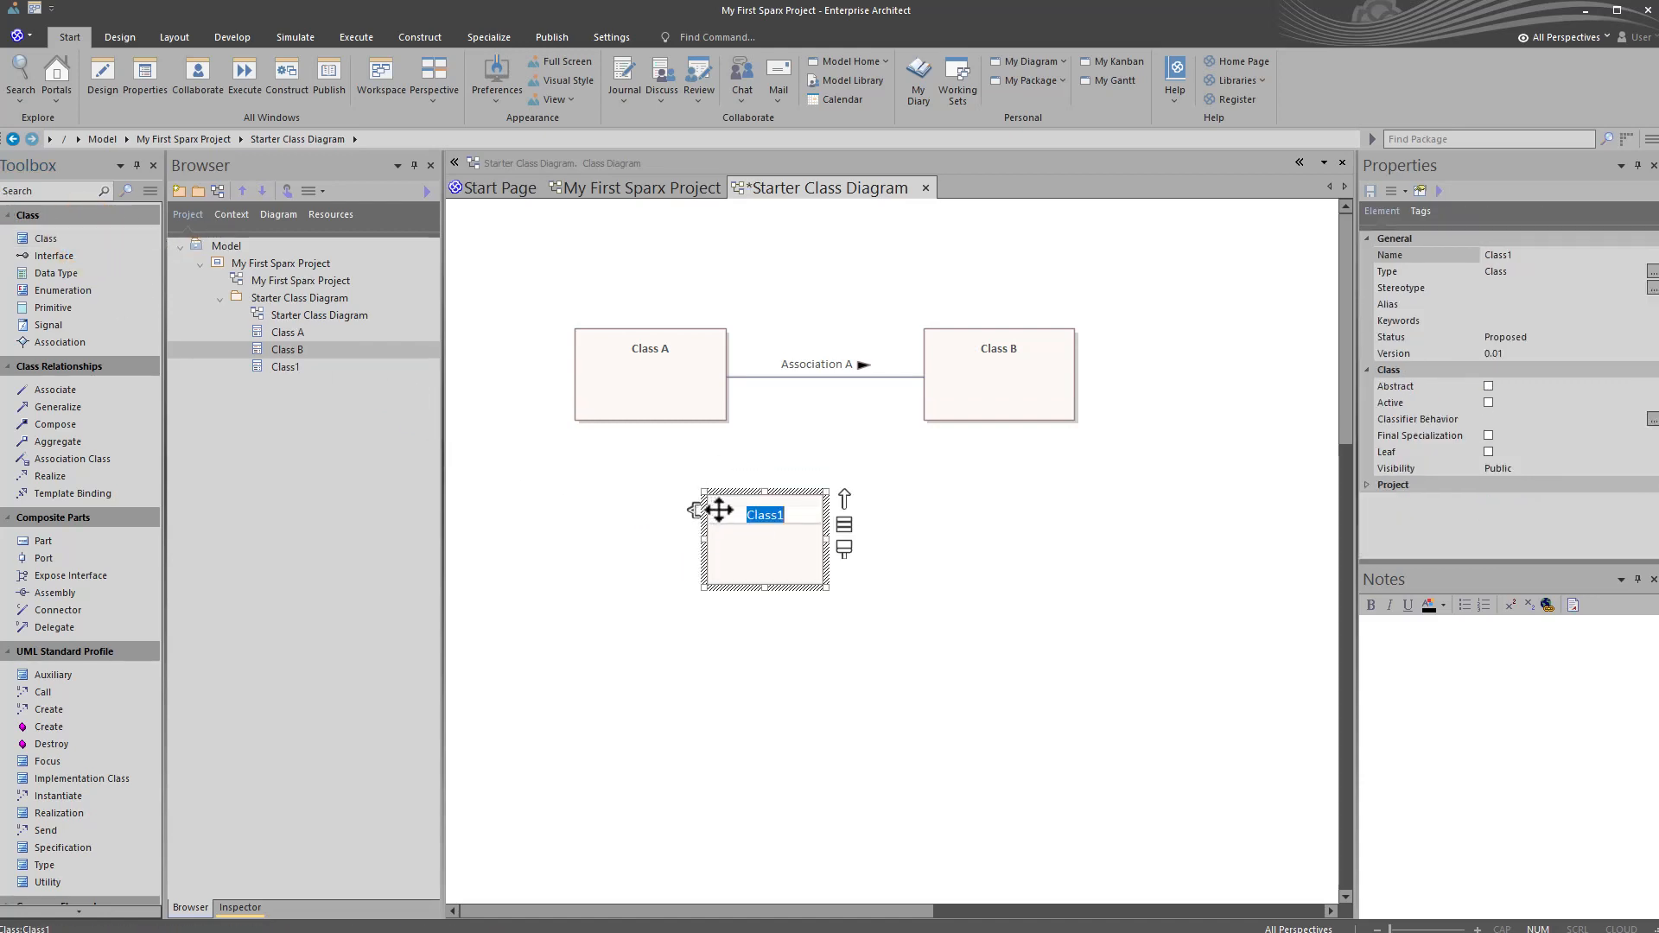
left_click(709, 636)
left_click_drag(778, 550, 643, 541)
left_click(644, 513)
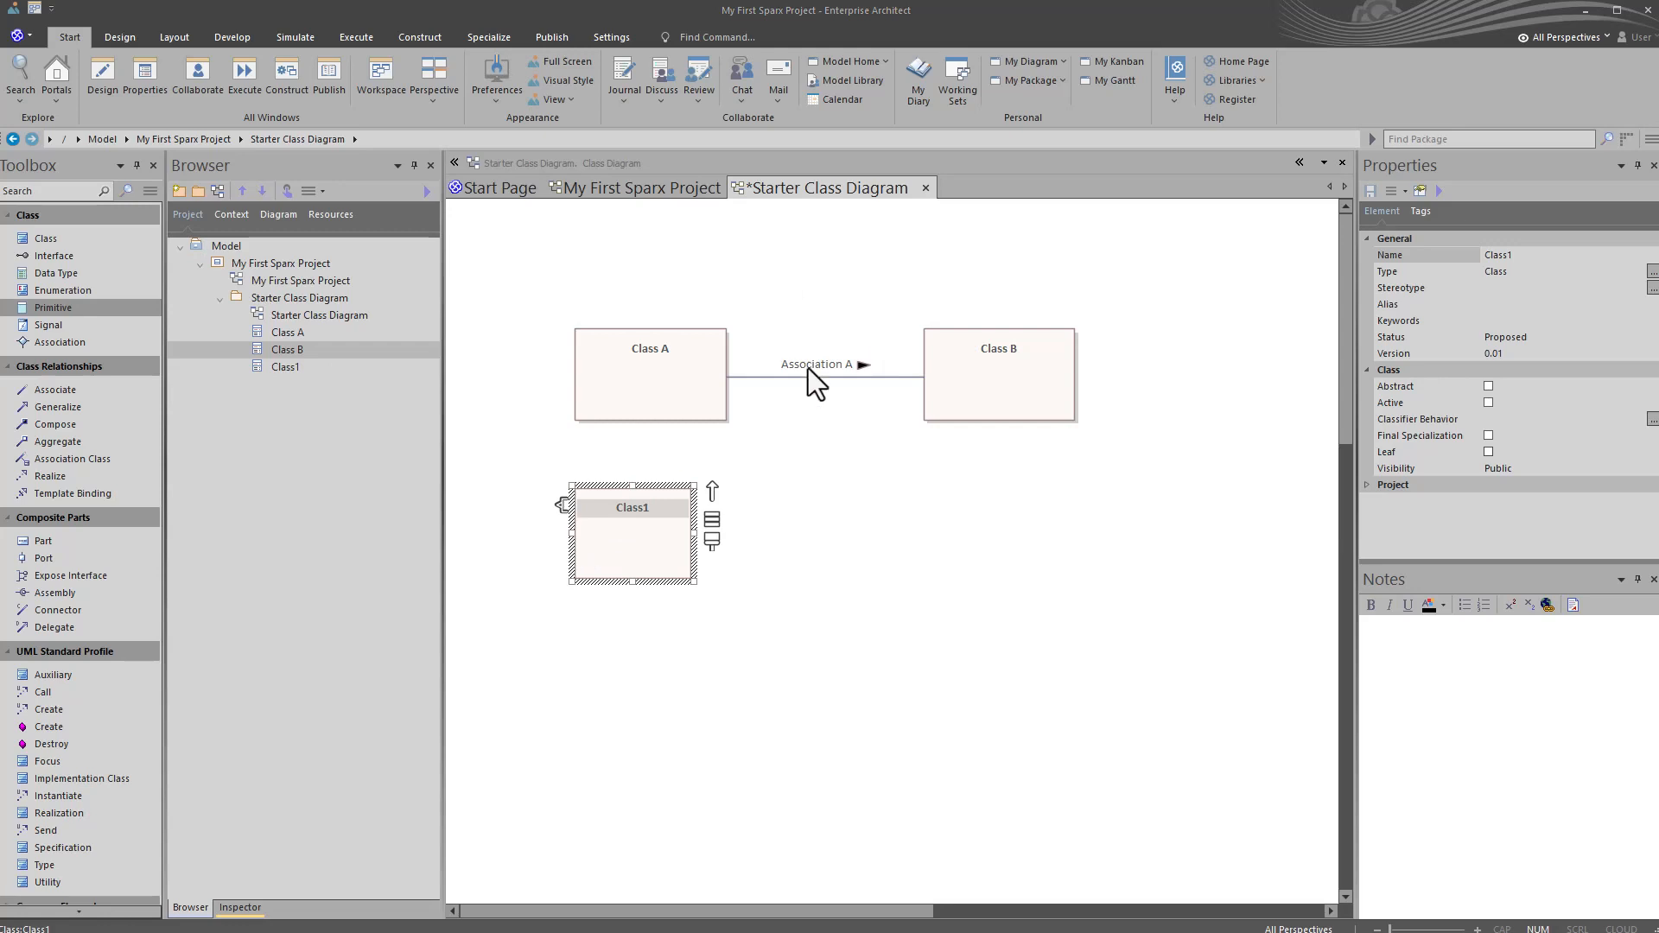
Step: Open the new class's full properties and set its name to Class 3
left_click(628, 551)
double_click(628, 552)
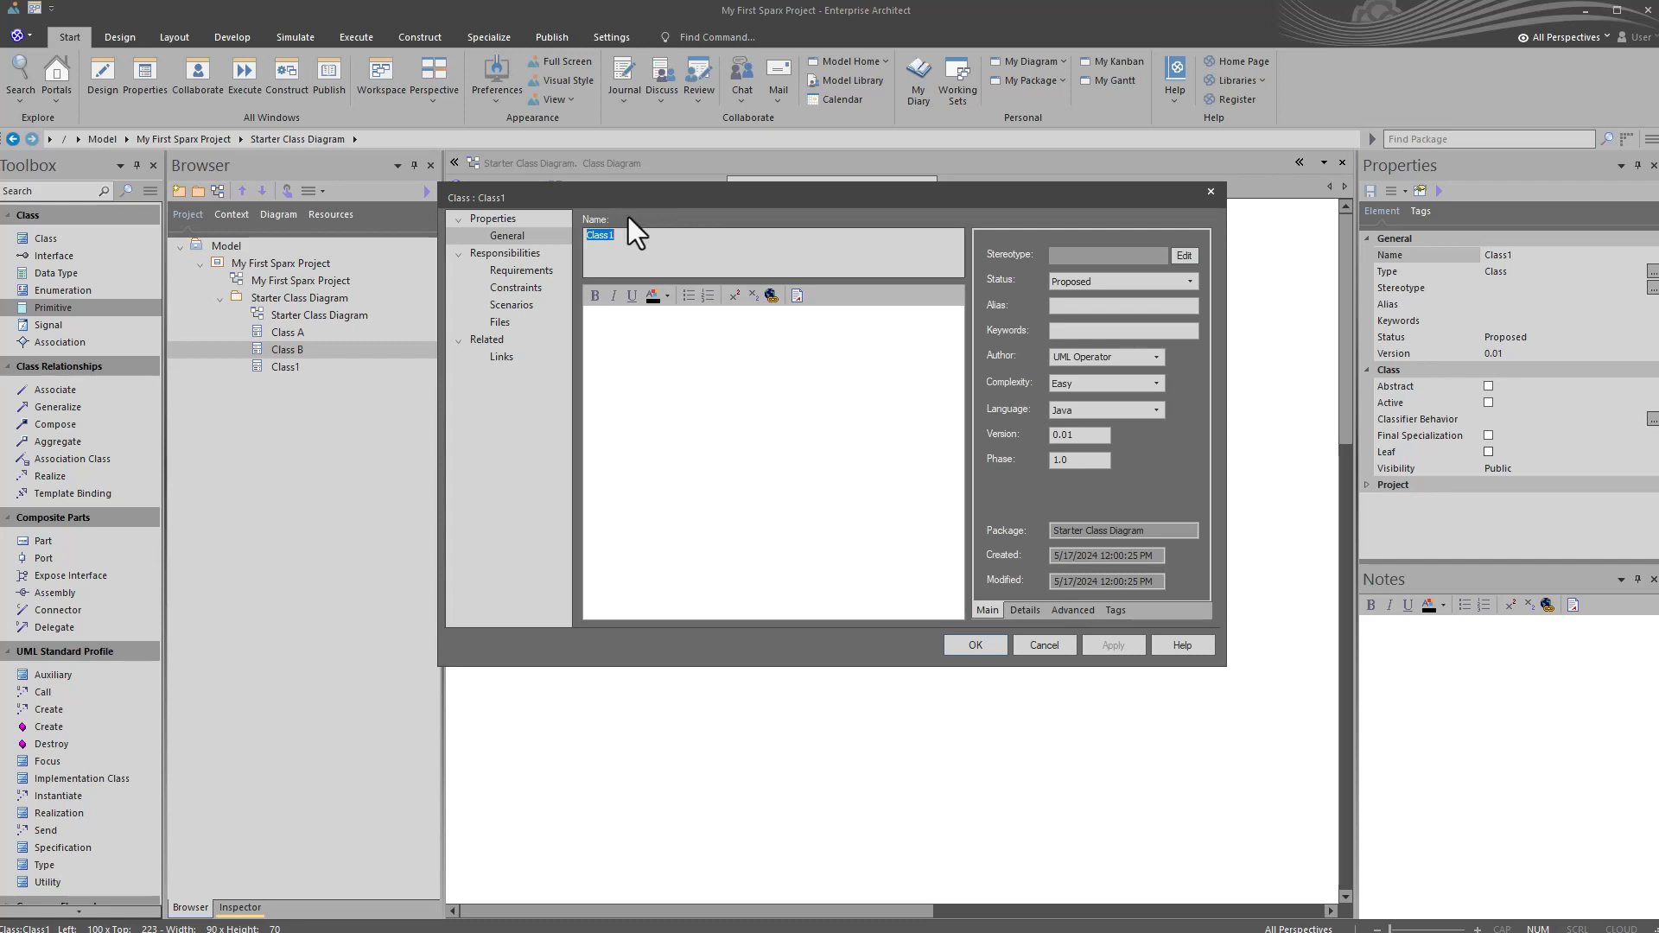
type("Cl")
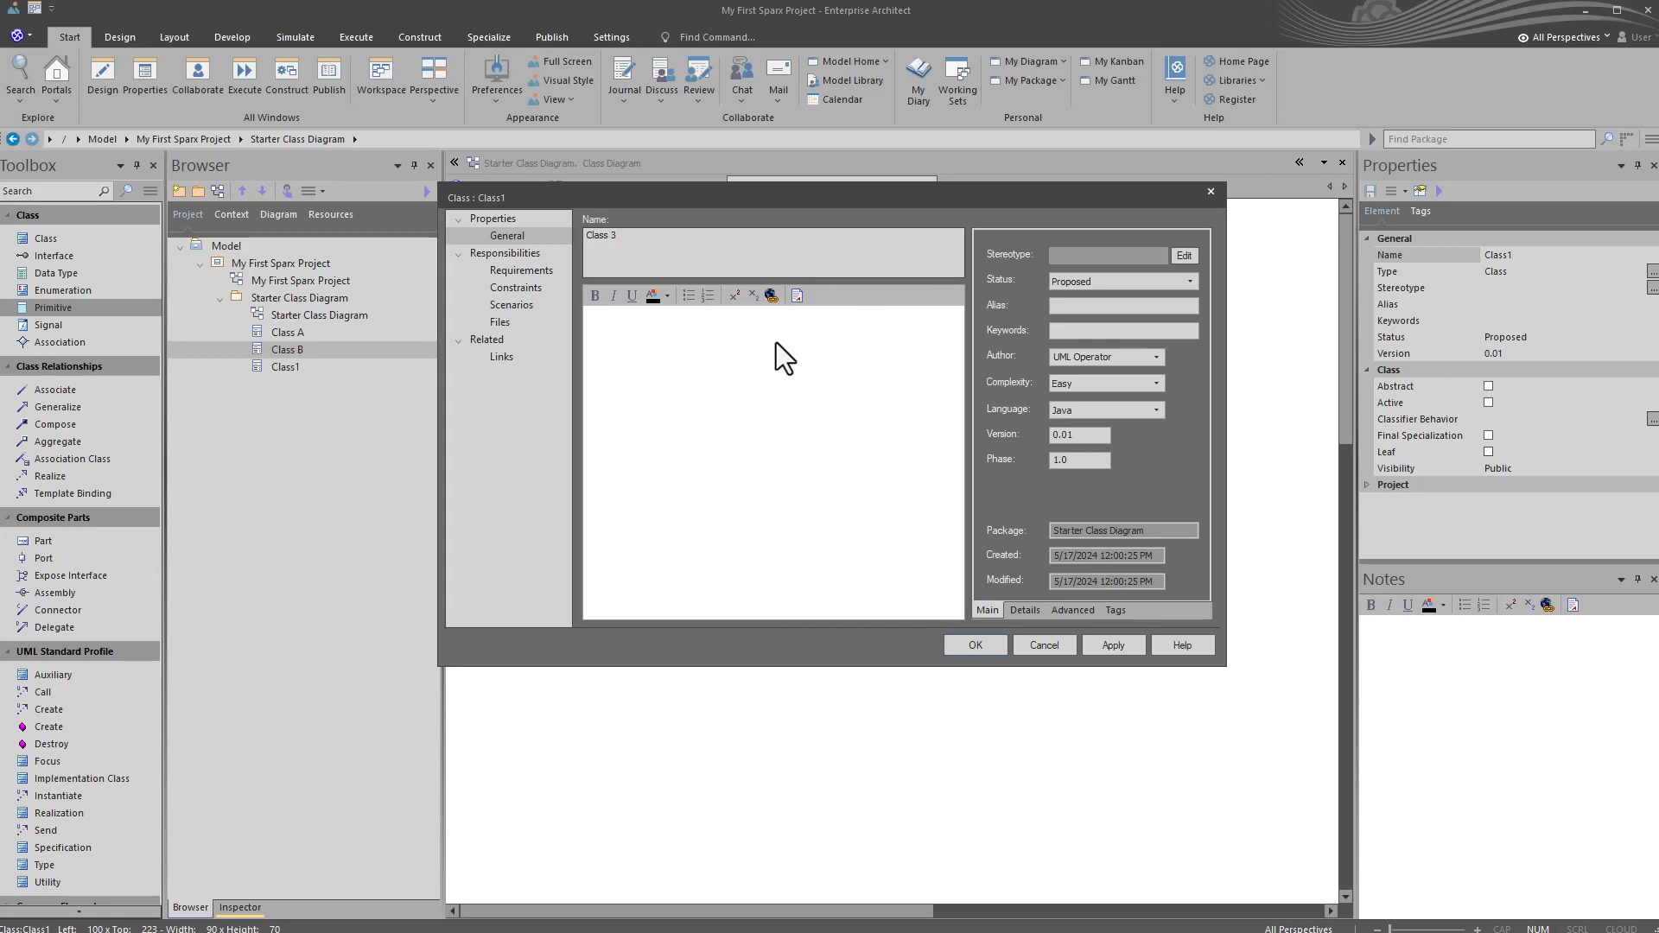
Step: Review the general settings of the class, including its notes, language options and version
left_click(711, 413)
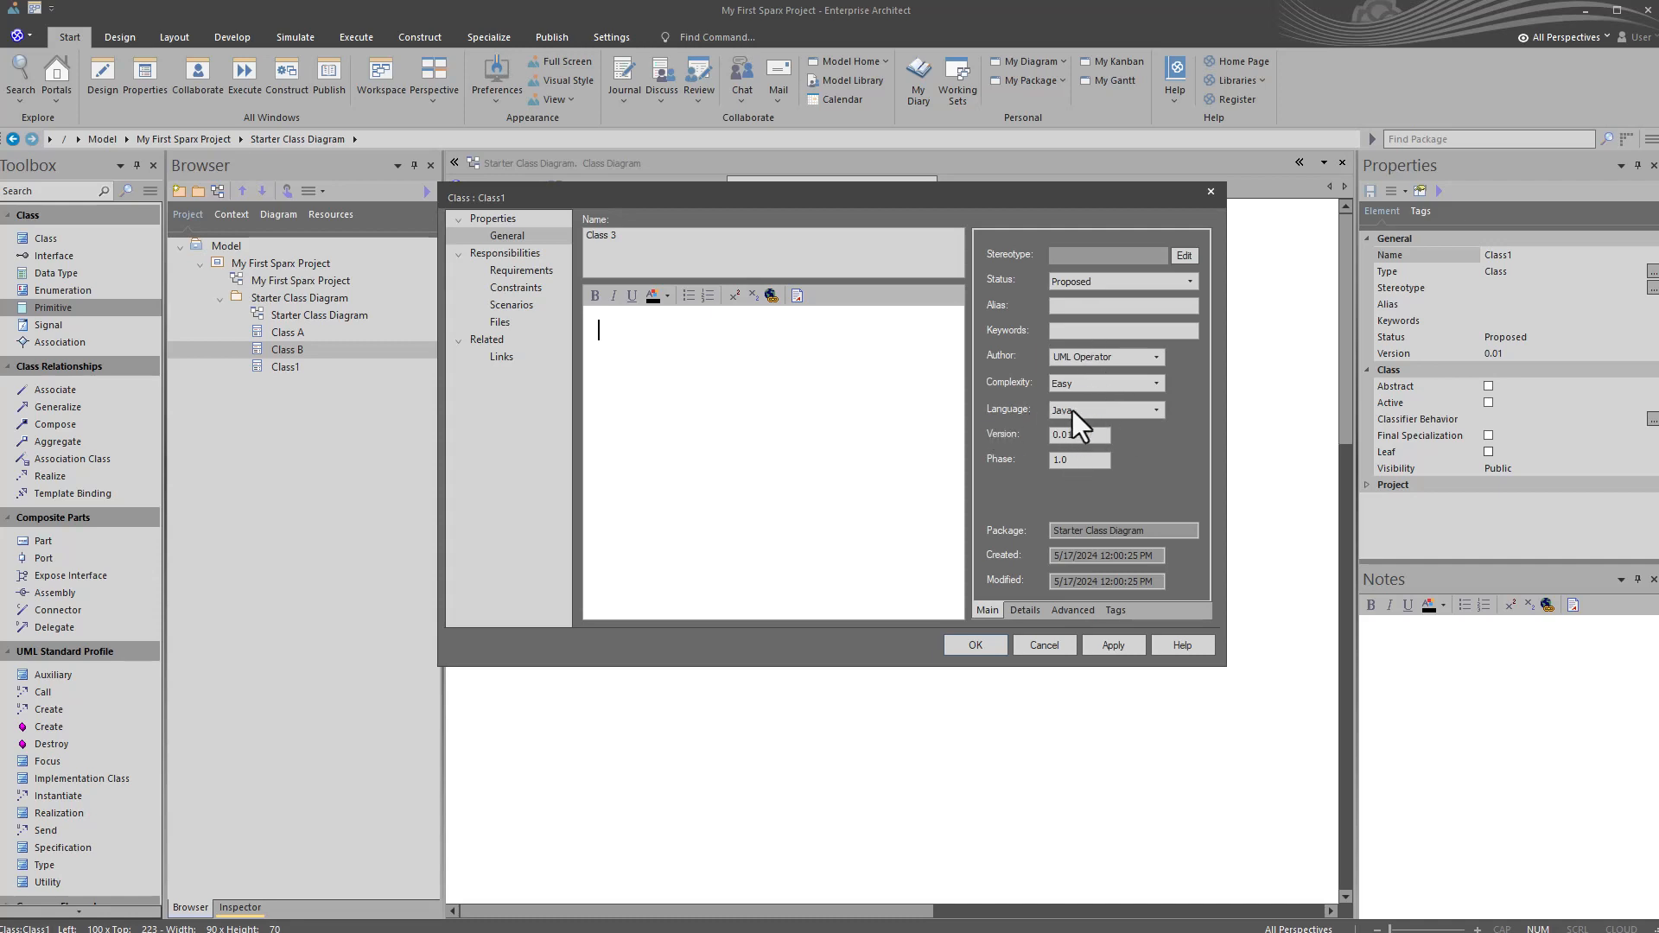
left_click(1156, 410)
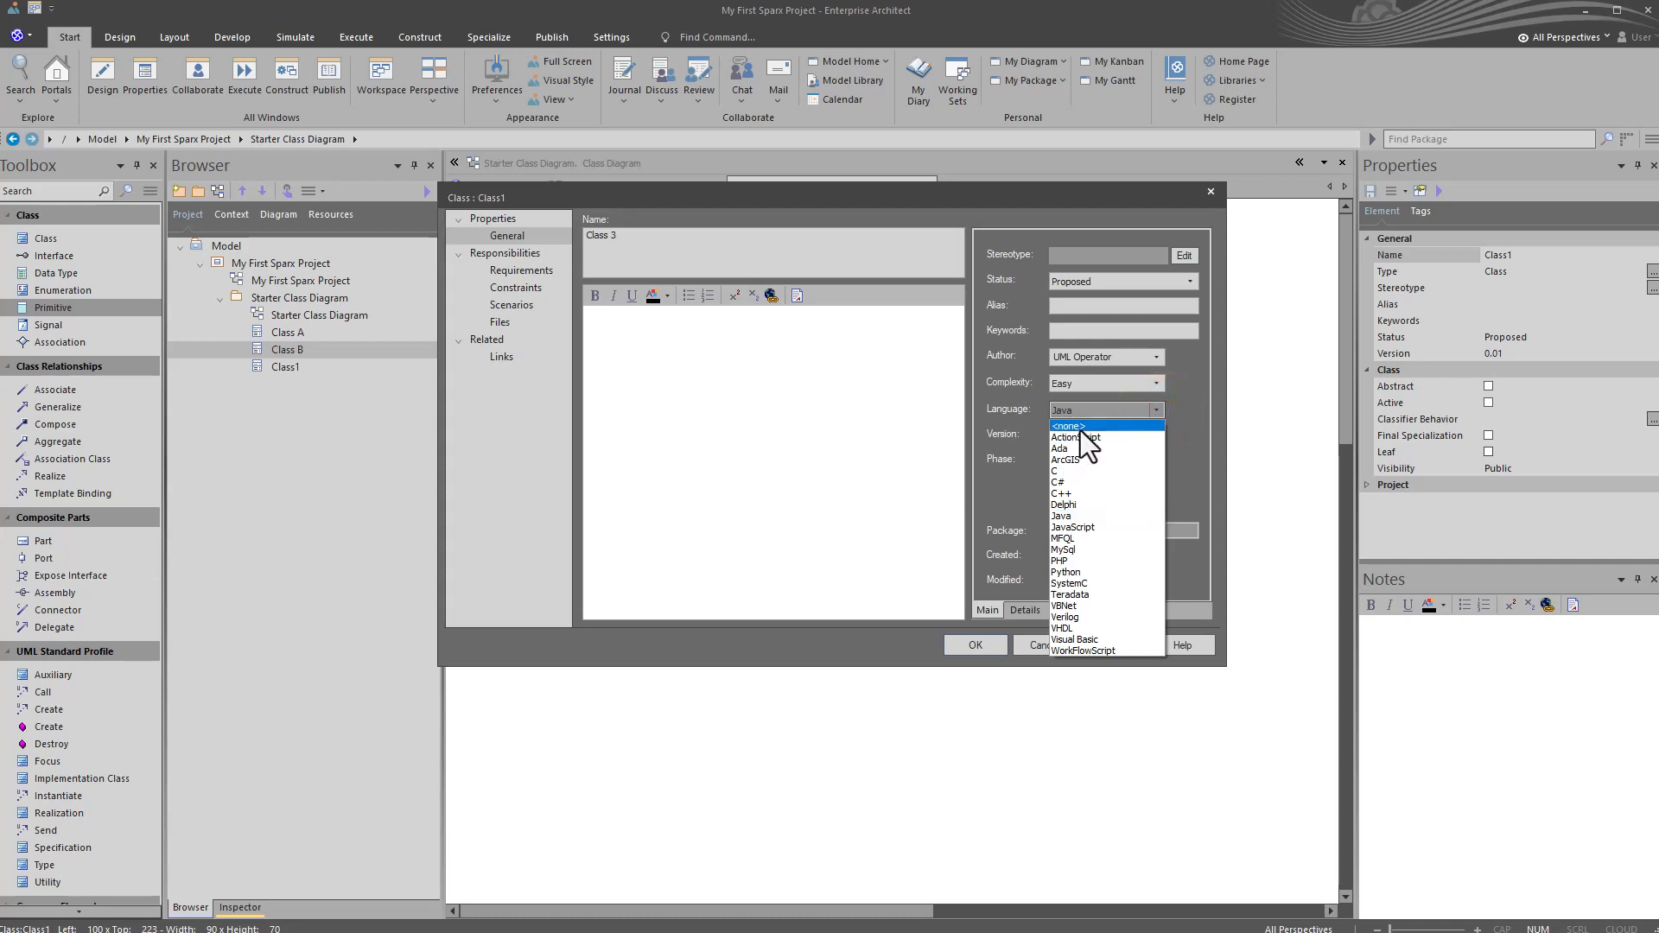
left_click(1155, 384)
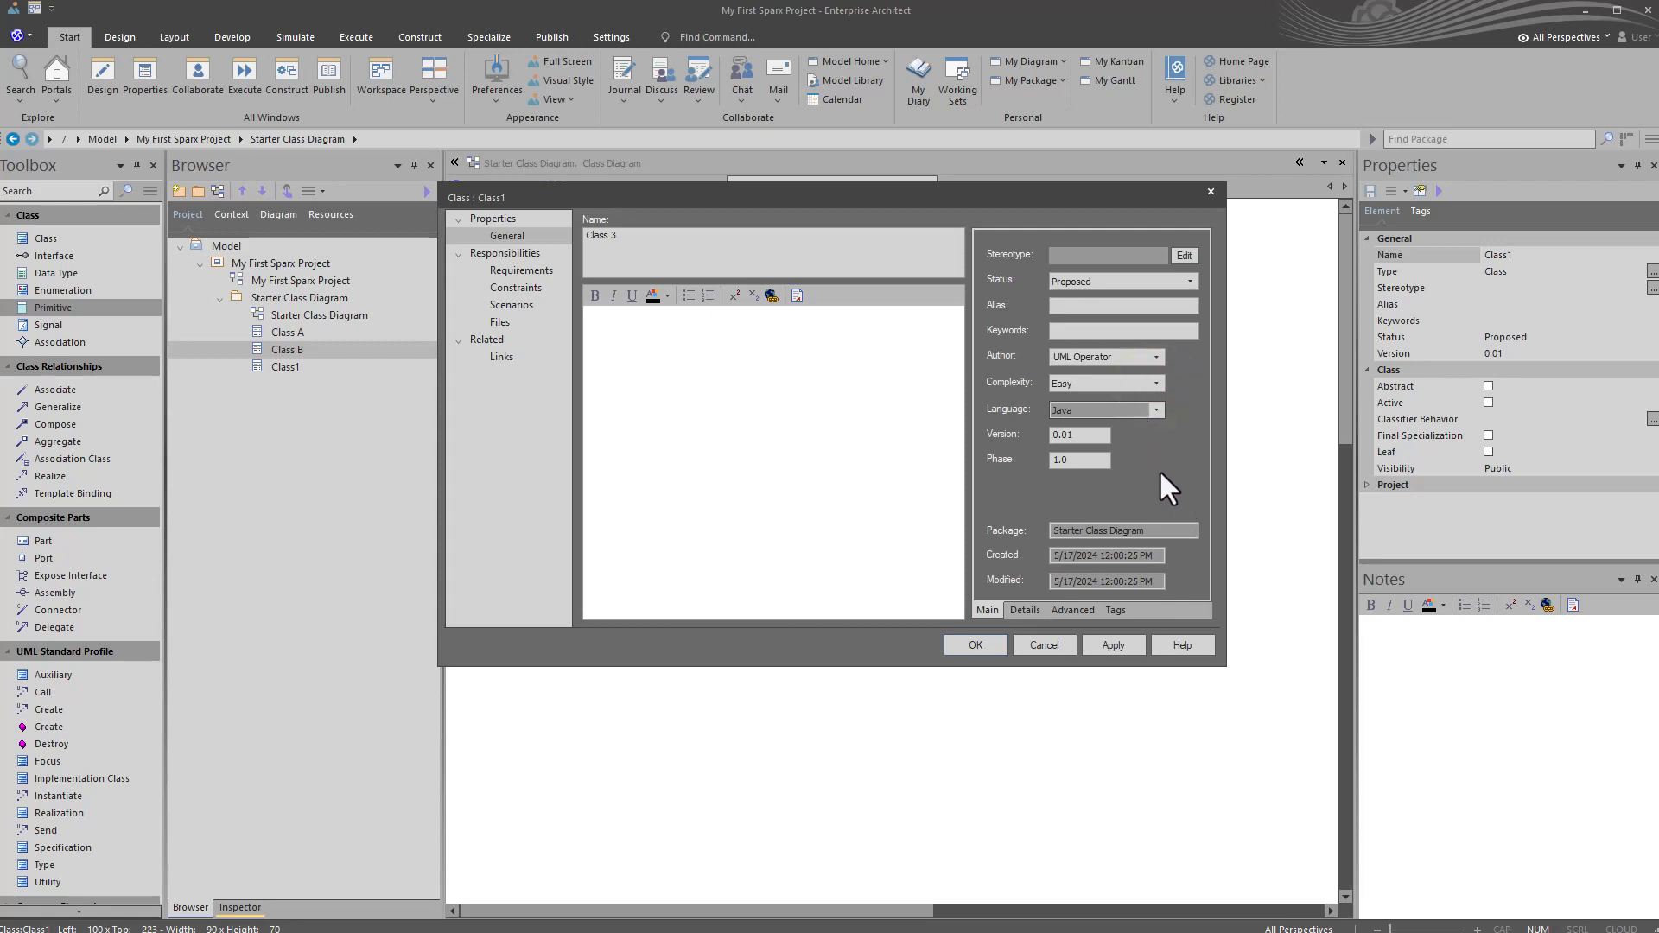
left_click(1095, 436)
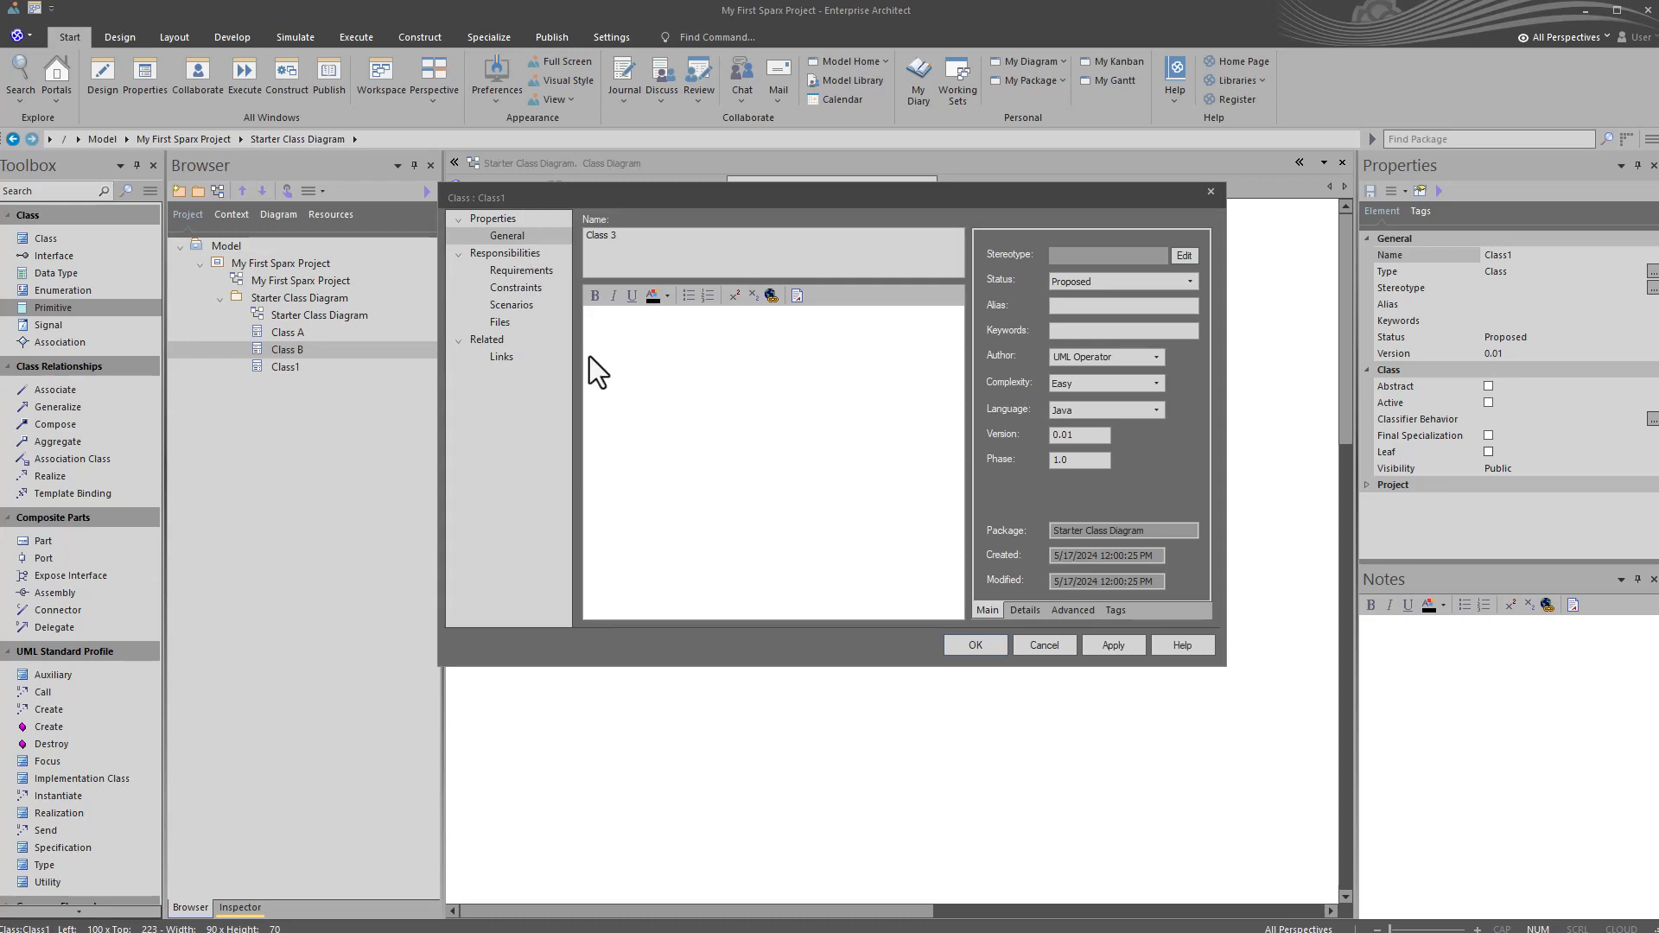
Step: Look through the class's Requirements, Constraints, Scenarios, Files and Links pages and return to its General page
left_click(506, 271)
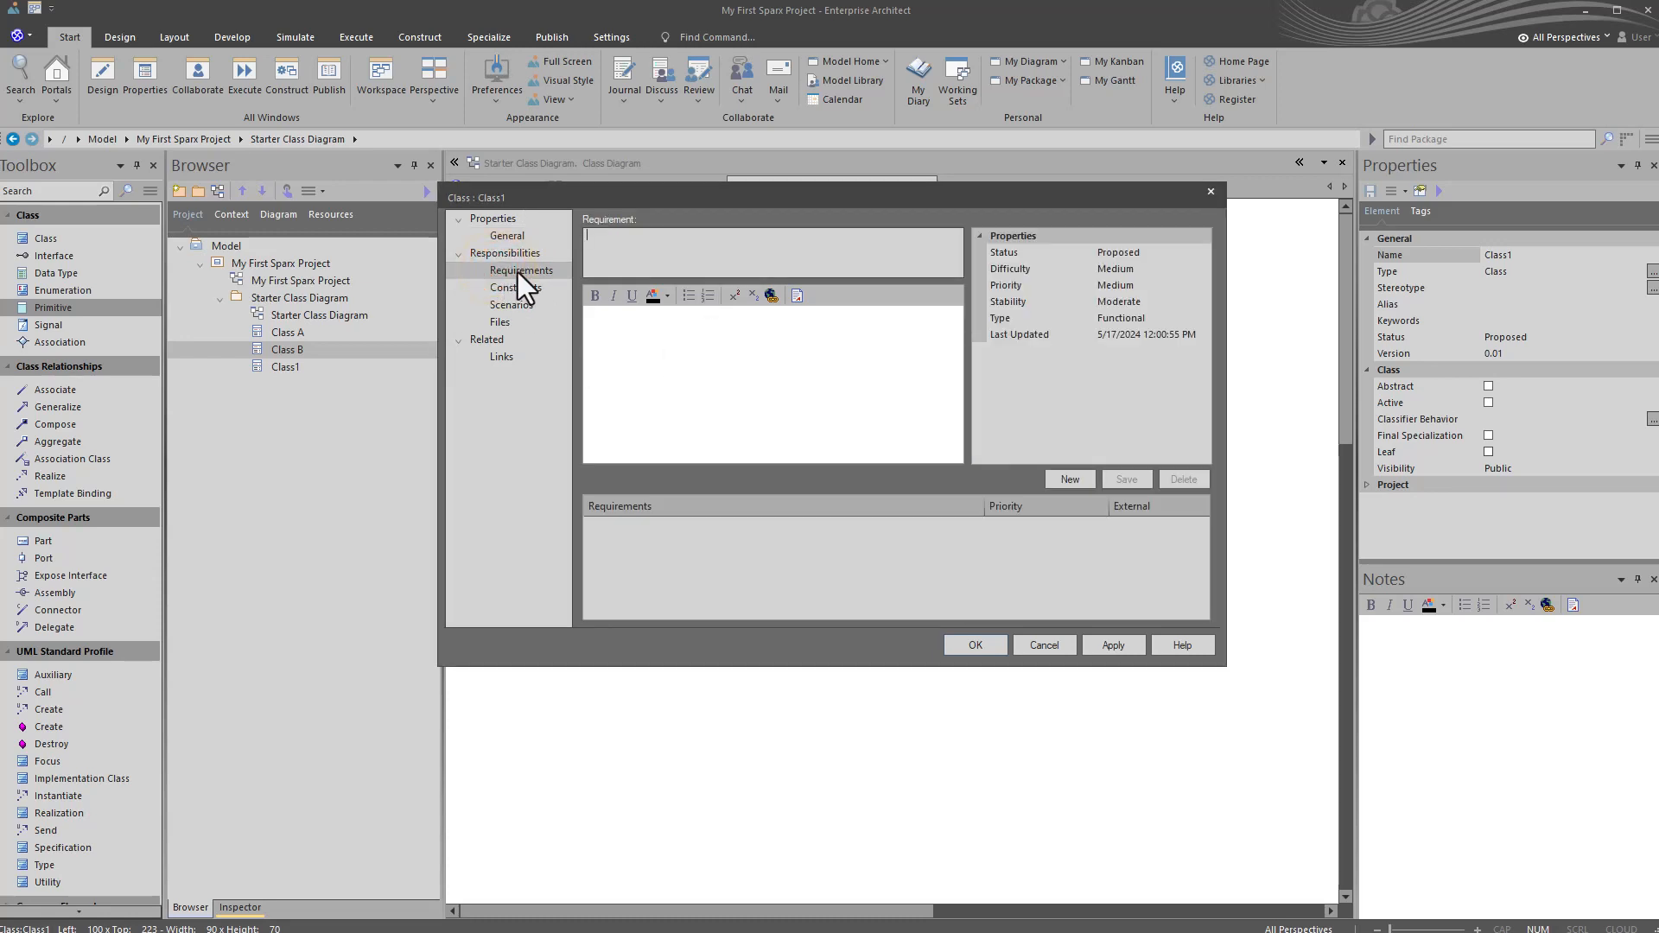
left_click(518, 290)
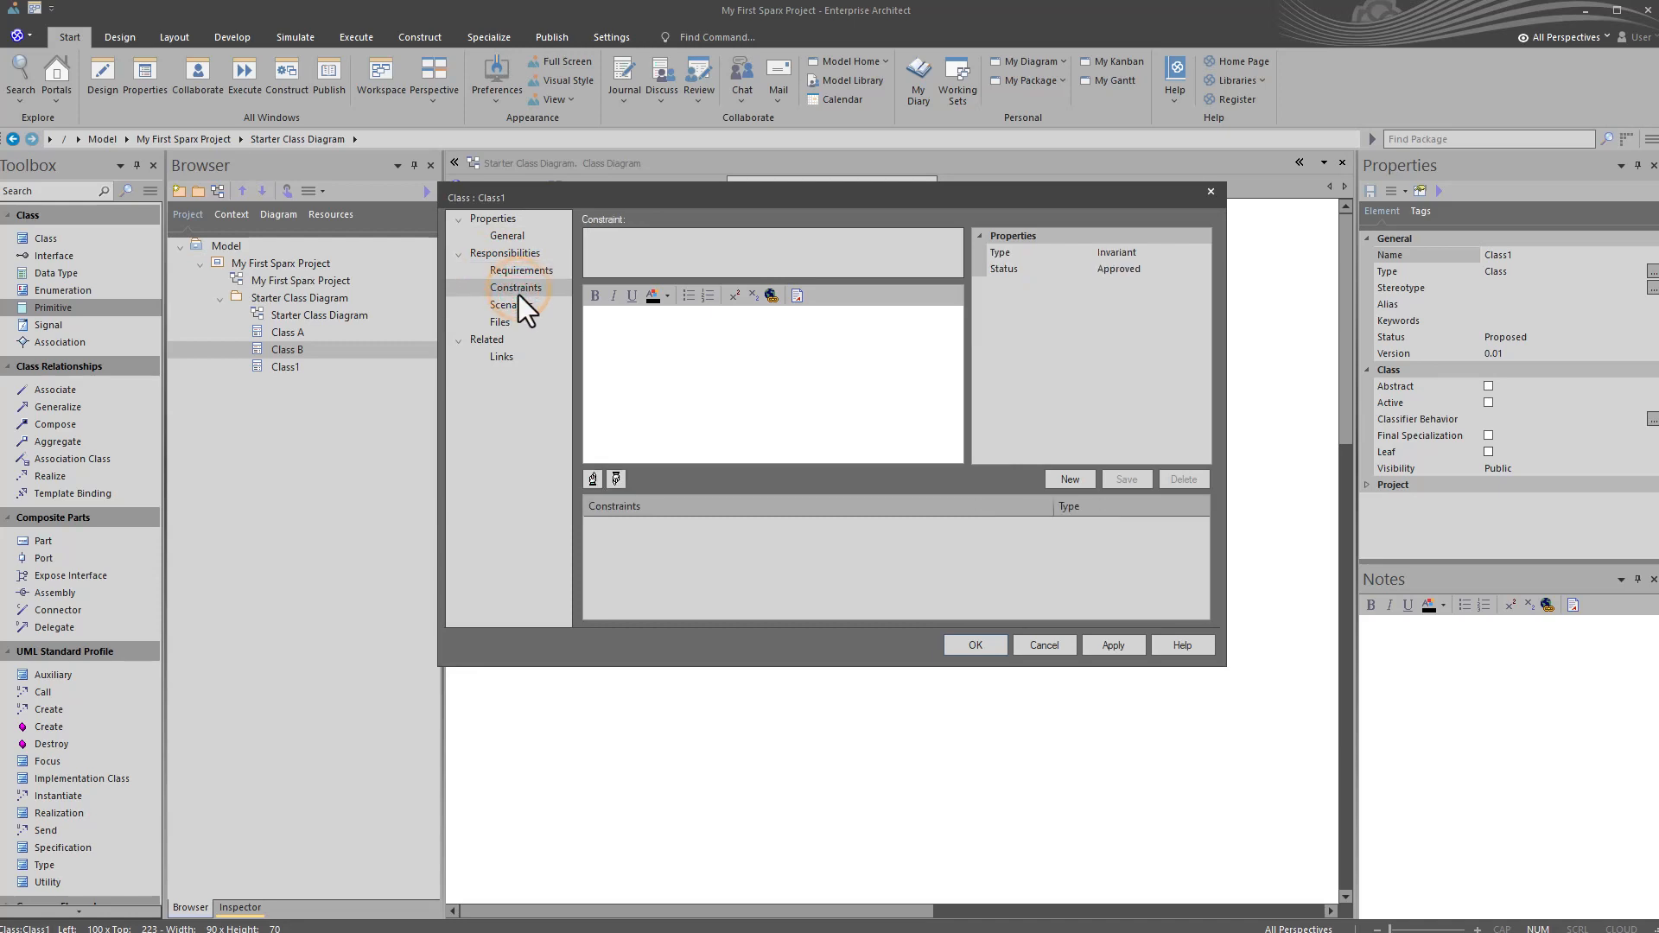
left_click(516, 307)
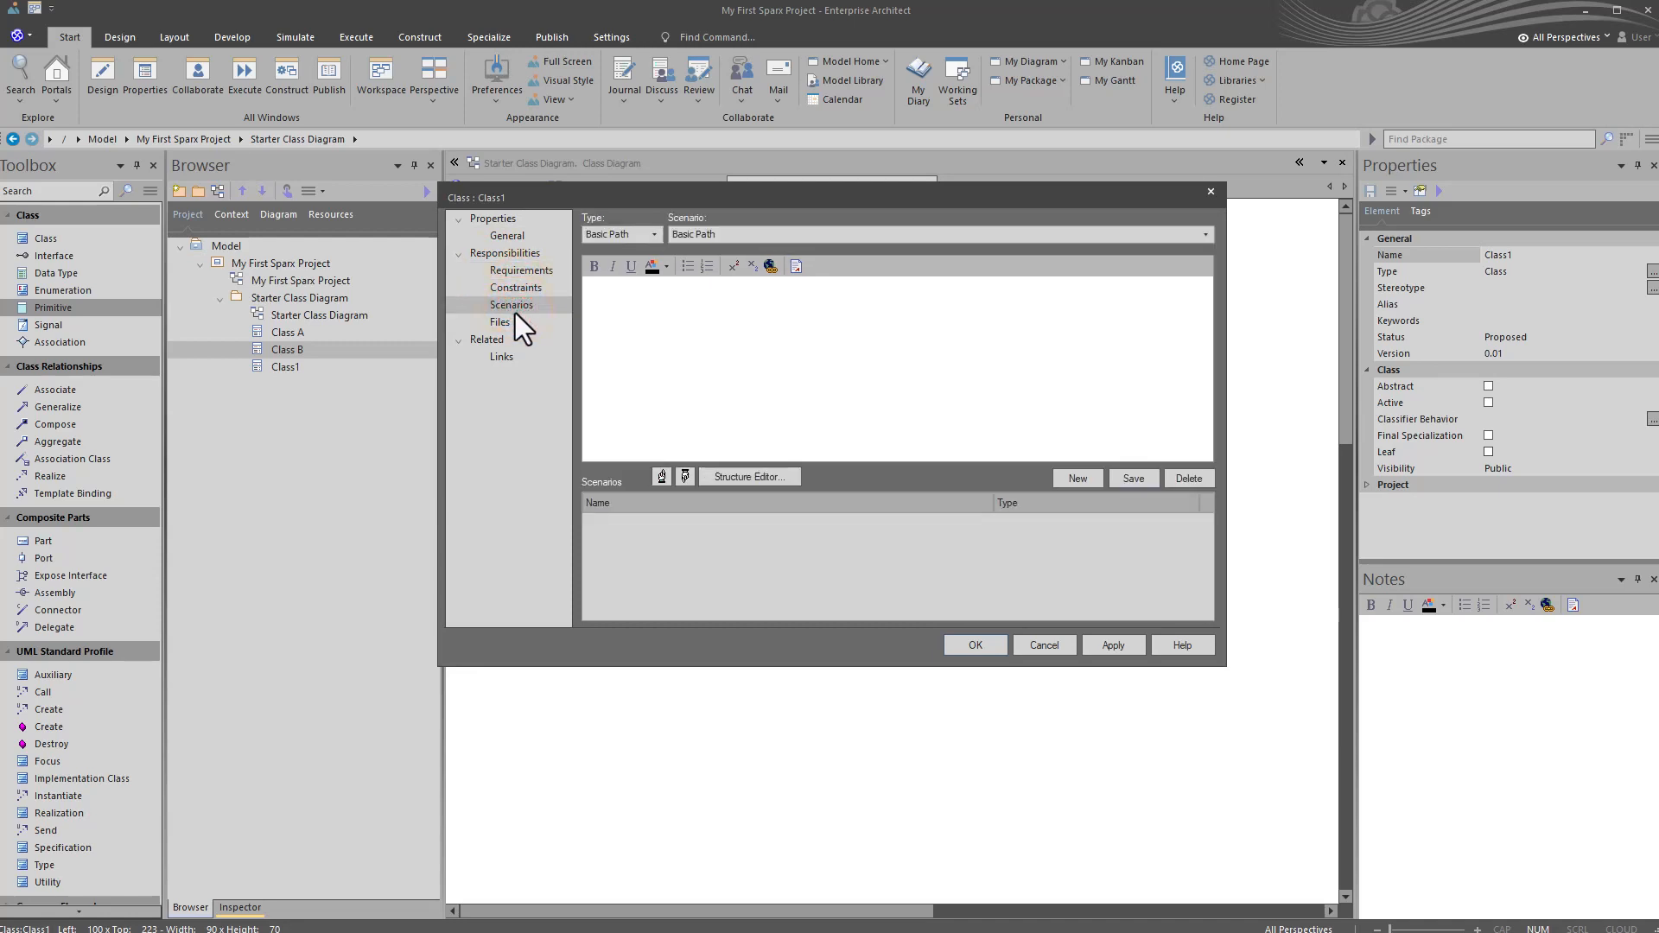
left_click(498, 325)
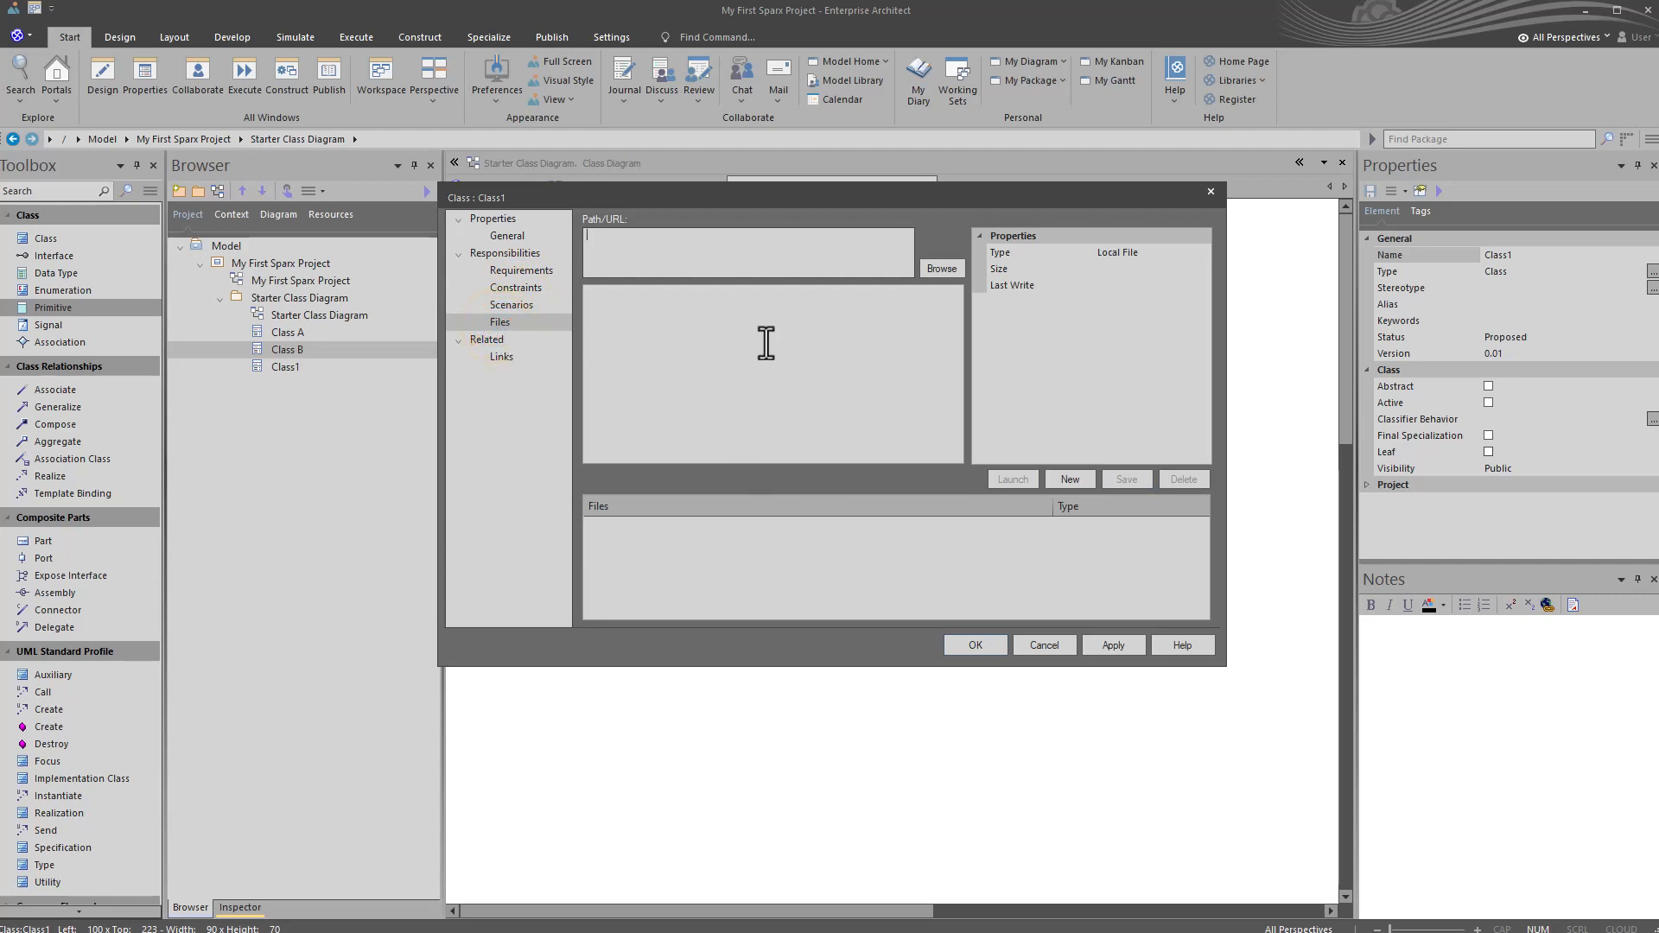
left_click(503, 357)
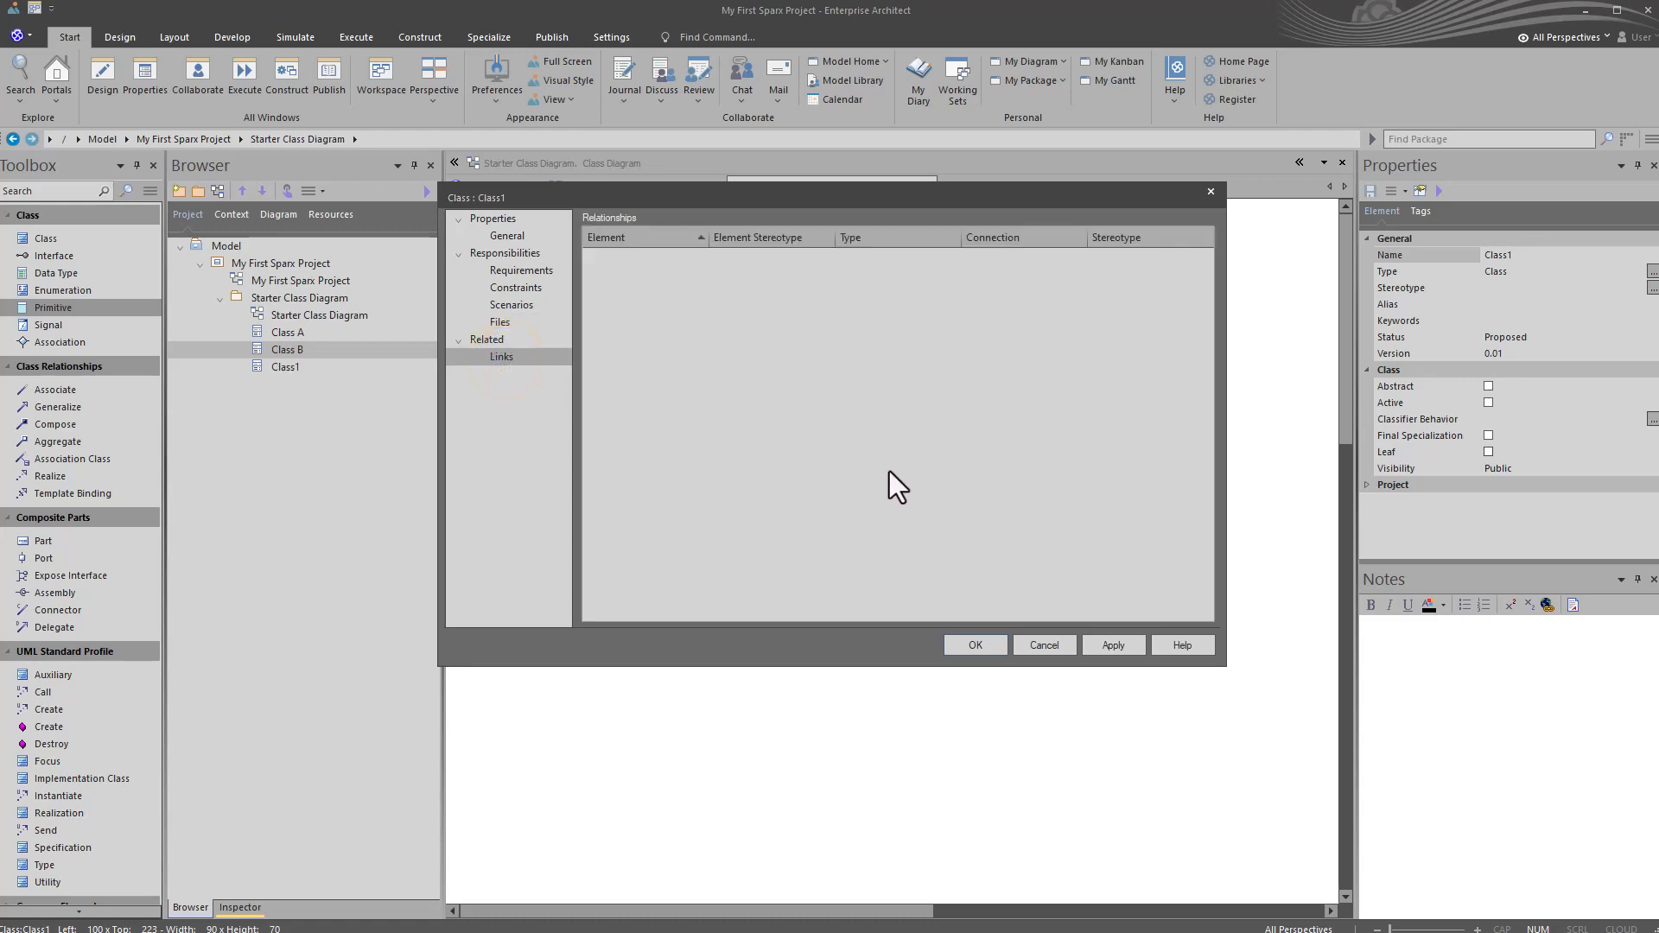
left_click(503, 239)
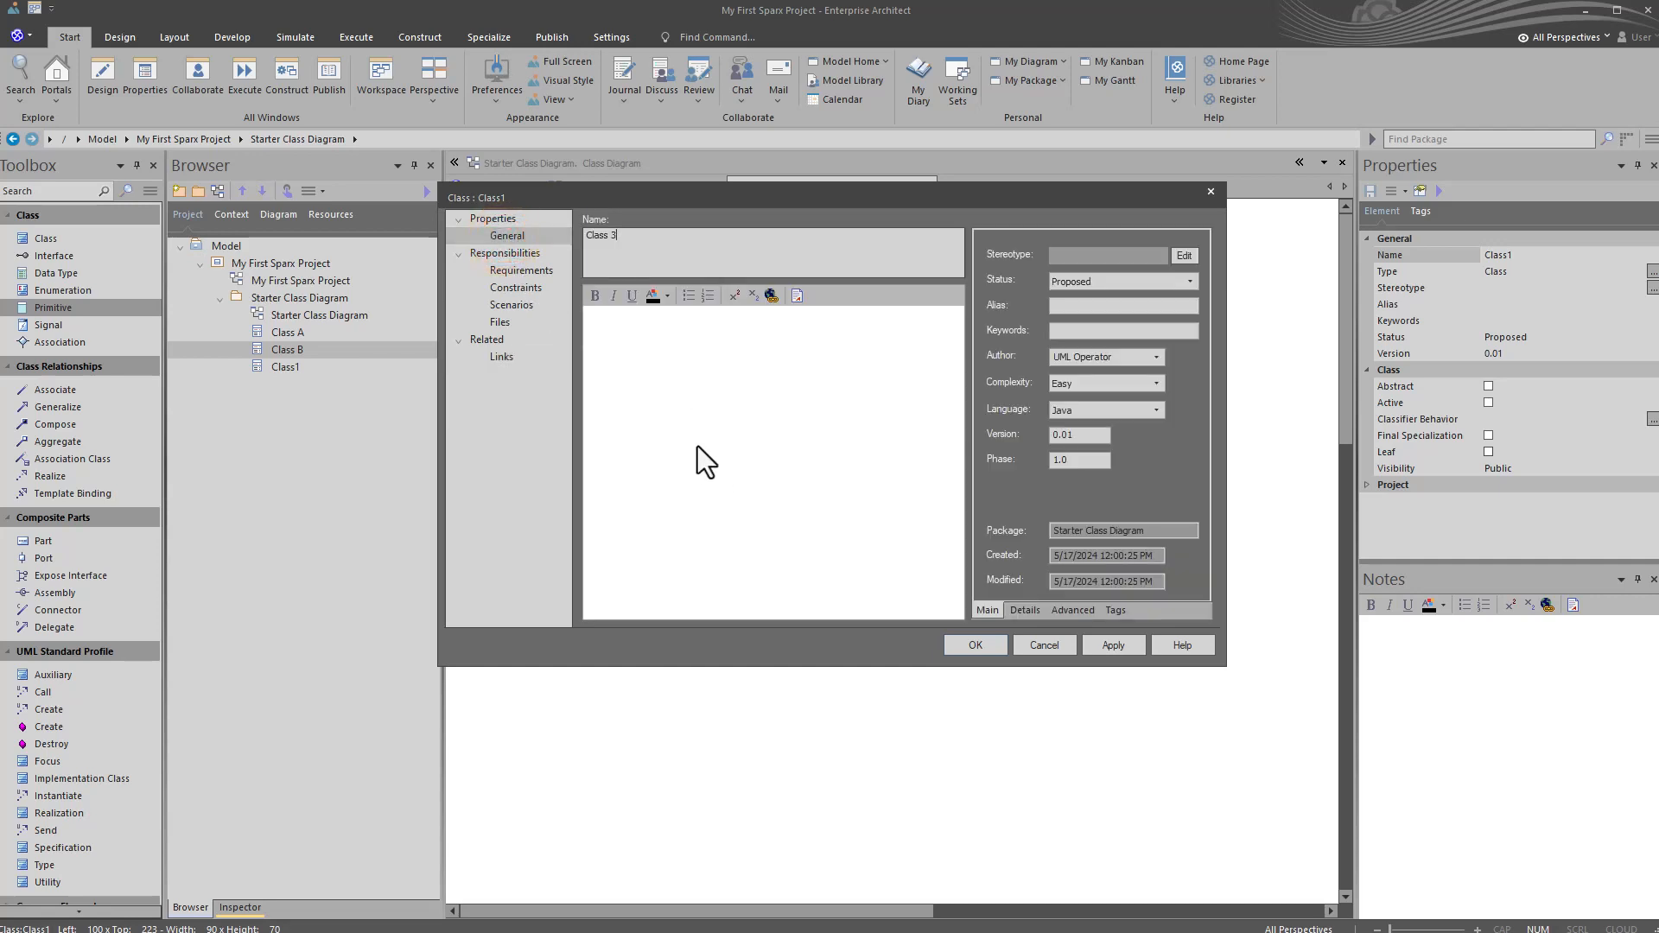
Step: Accept the class properties and move Class 3 below Class B in the diagram
left_click(963, 645)
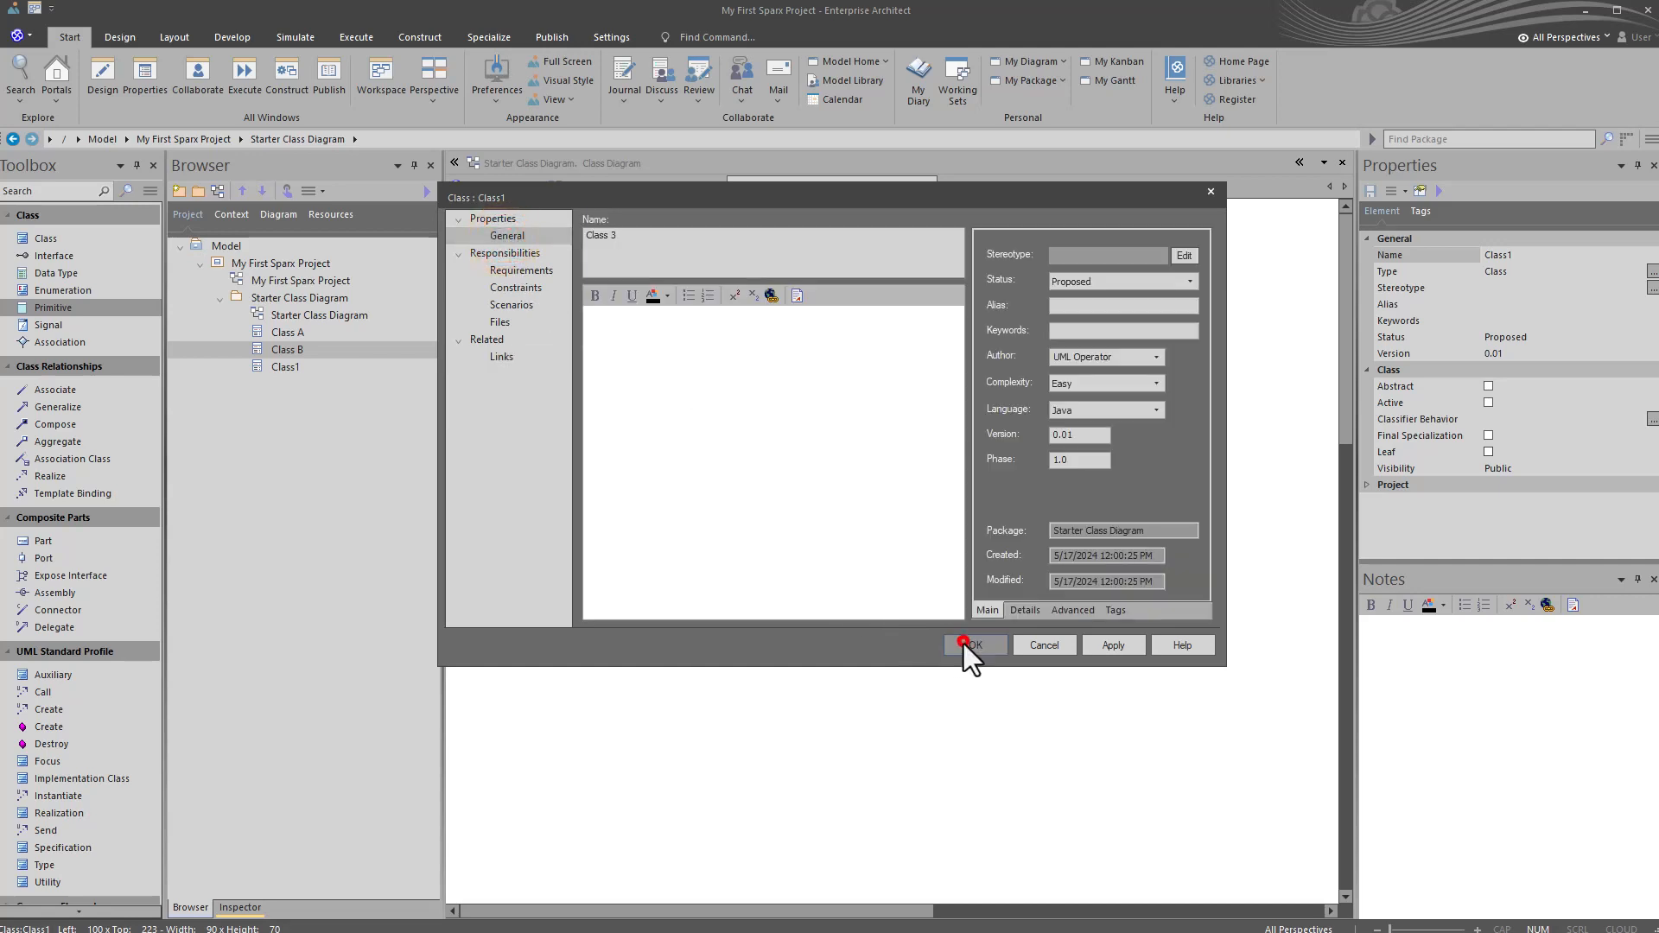
left_click(786, 590)
left_click_drag(619, 539, 982, 547)
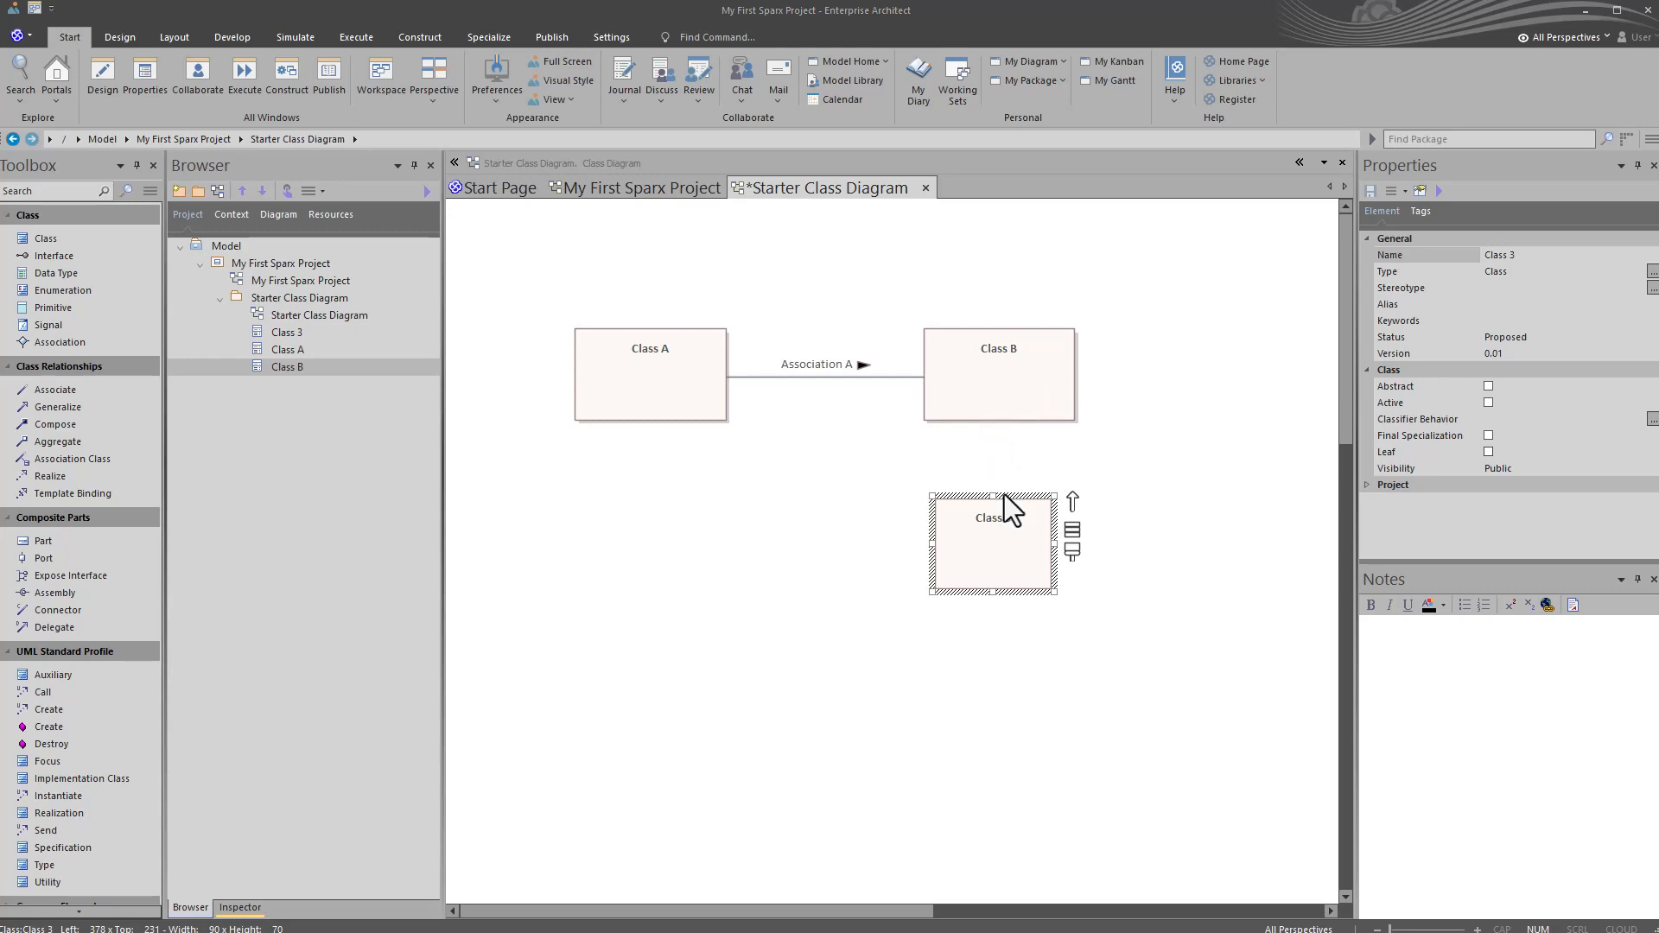
Step: Connect Class B to Class 3 with an Associate relationship and align Class 3 so the connector runs vertically
left_click(1026, 415)
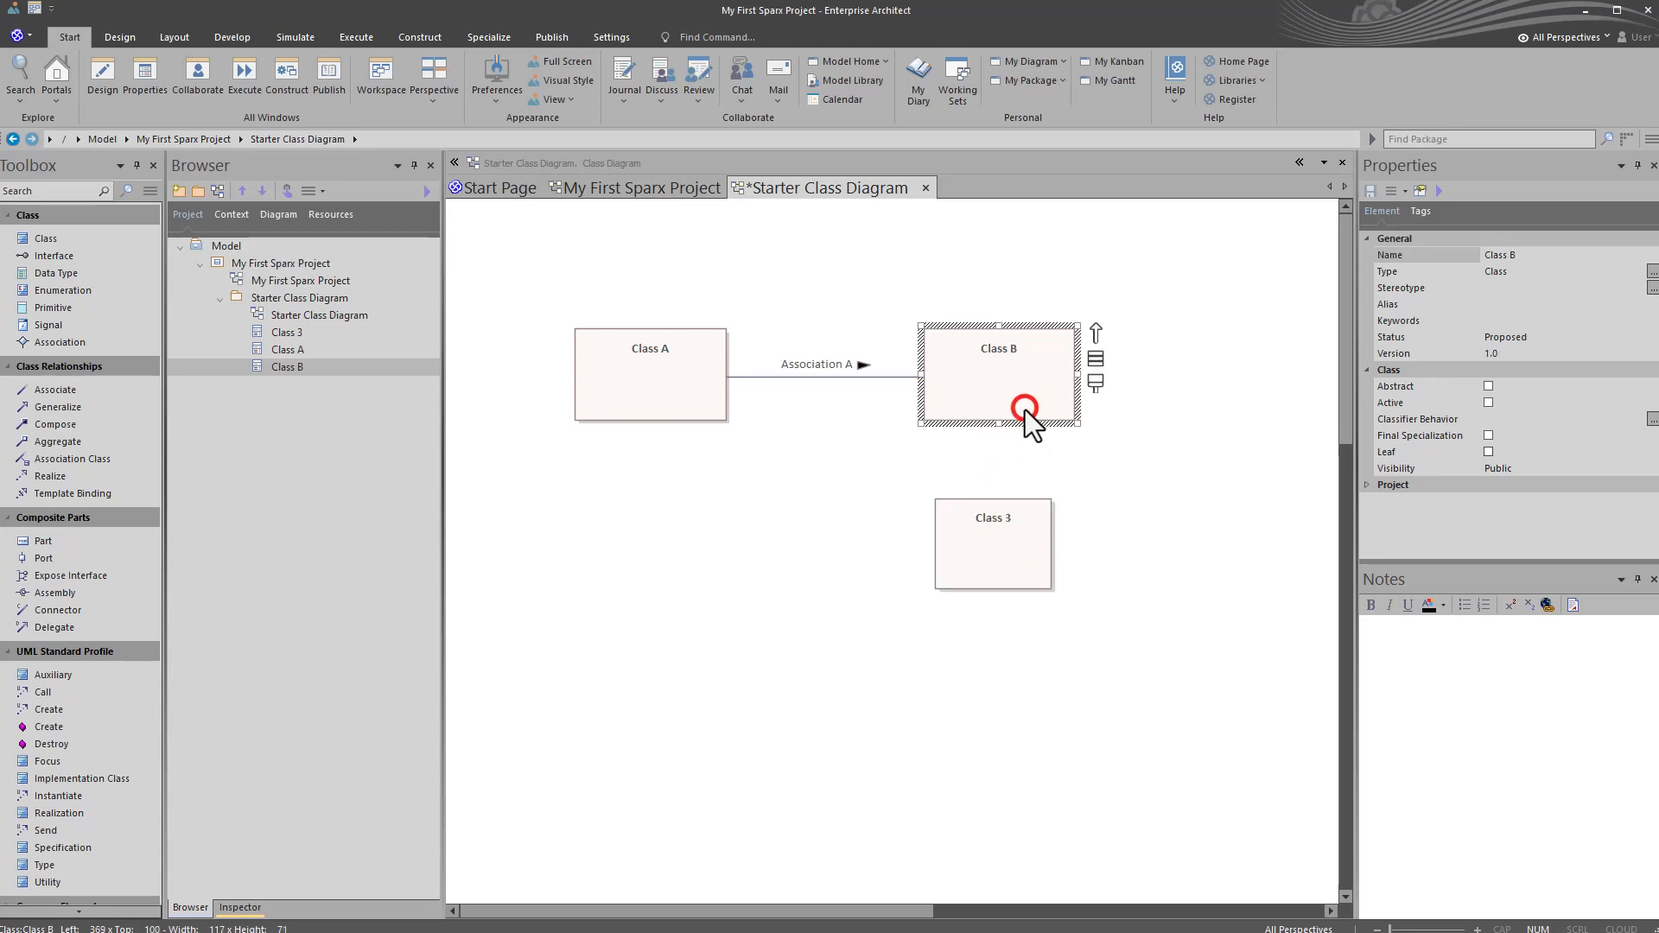
left_click(1008, 554)
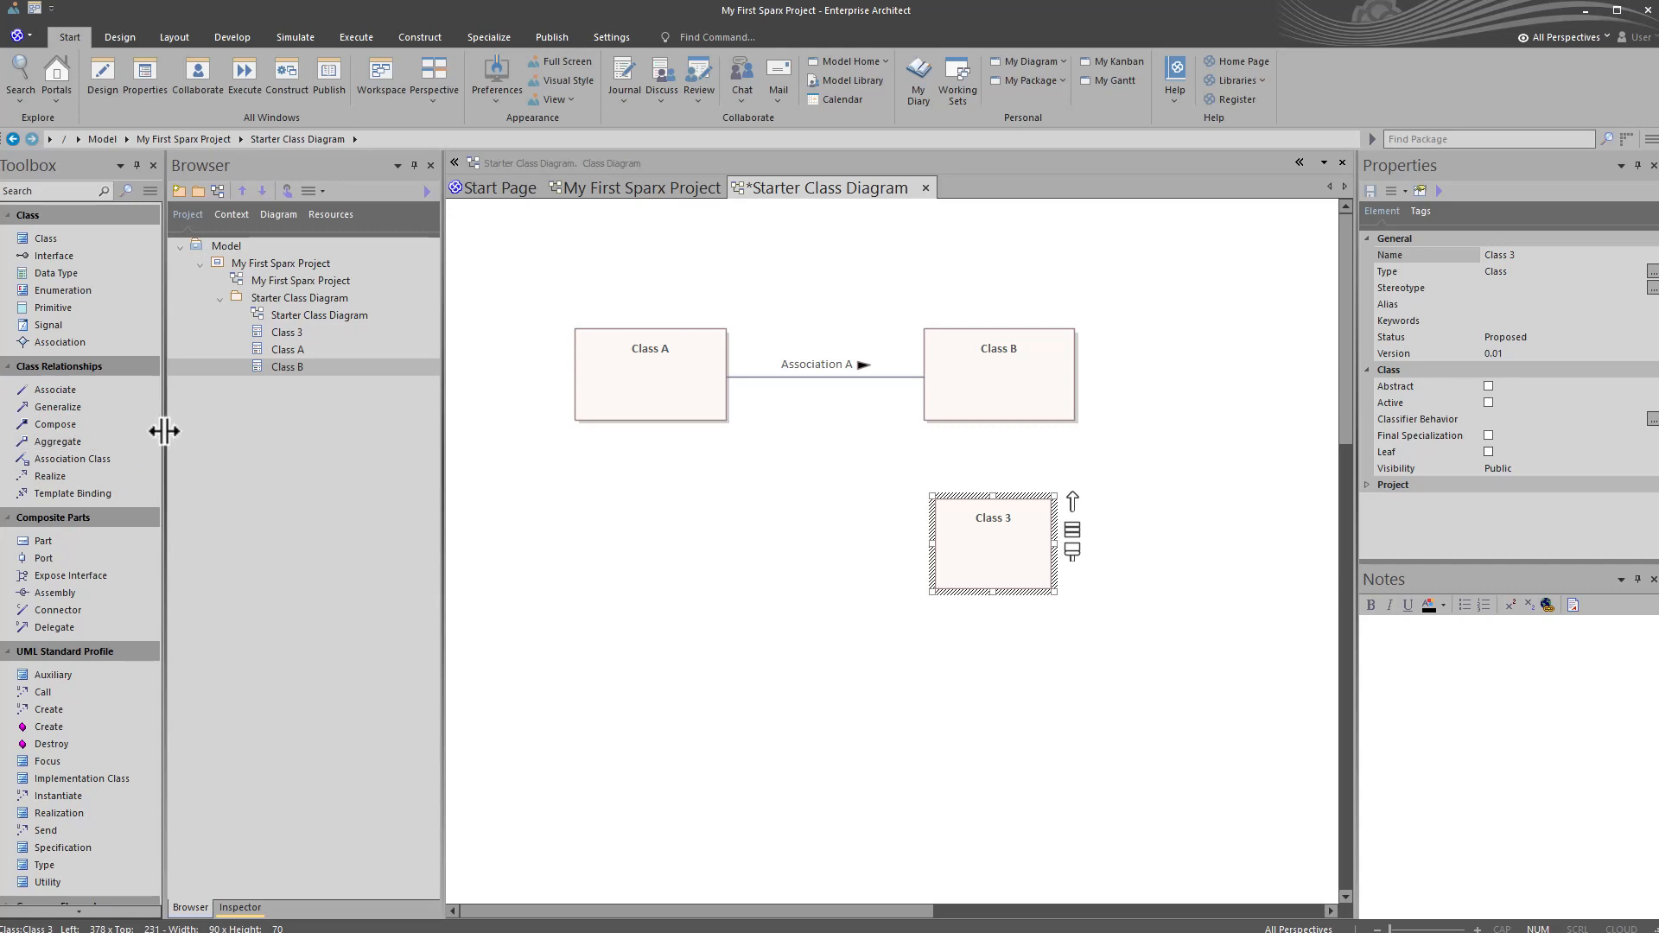
left_click(60, 391)
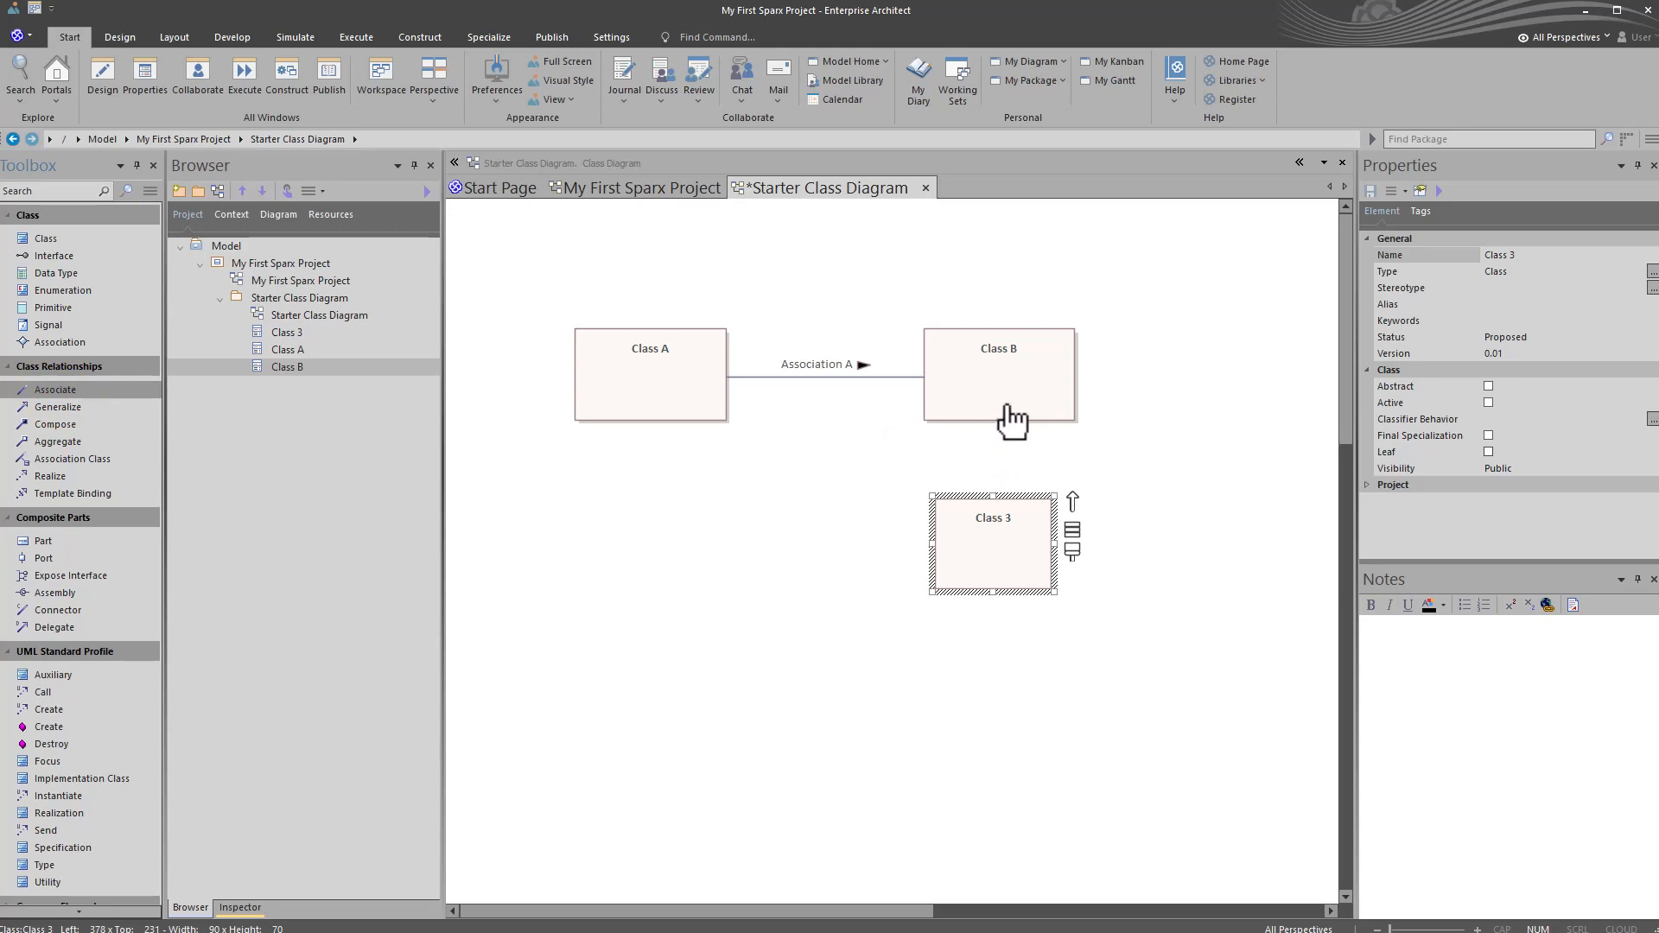
left_click_drag(997, 388, 992, 562)
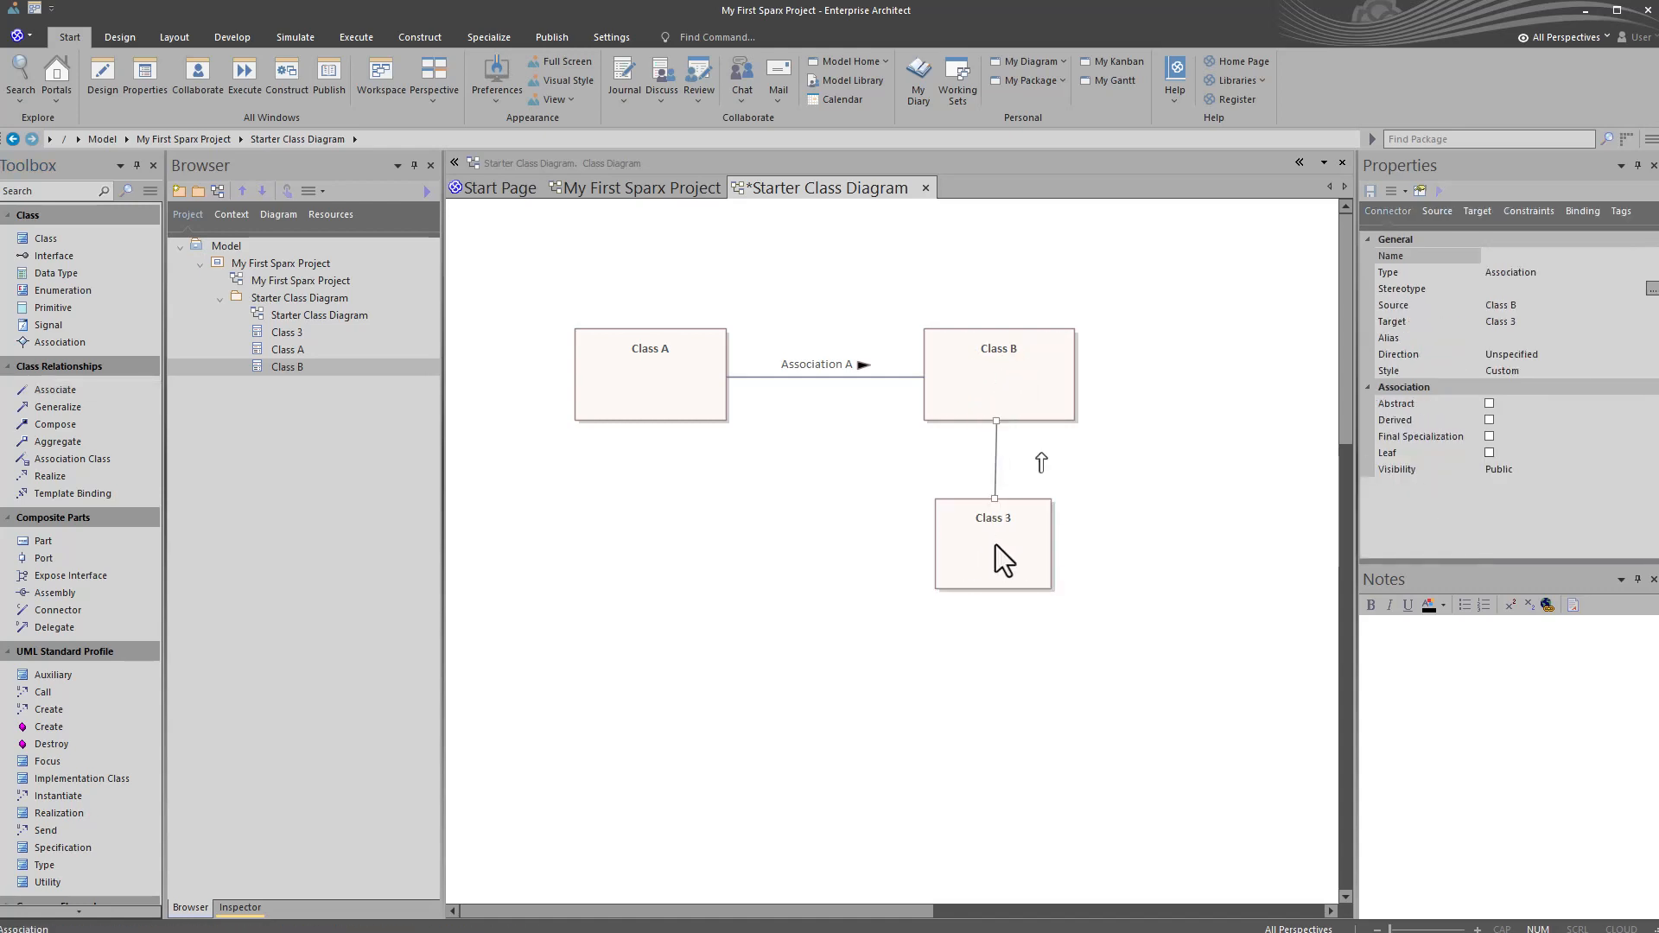
left_click(1011, 532)
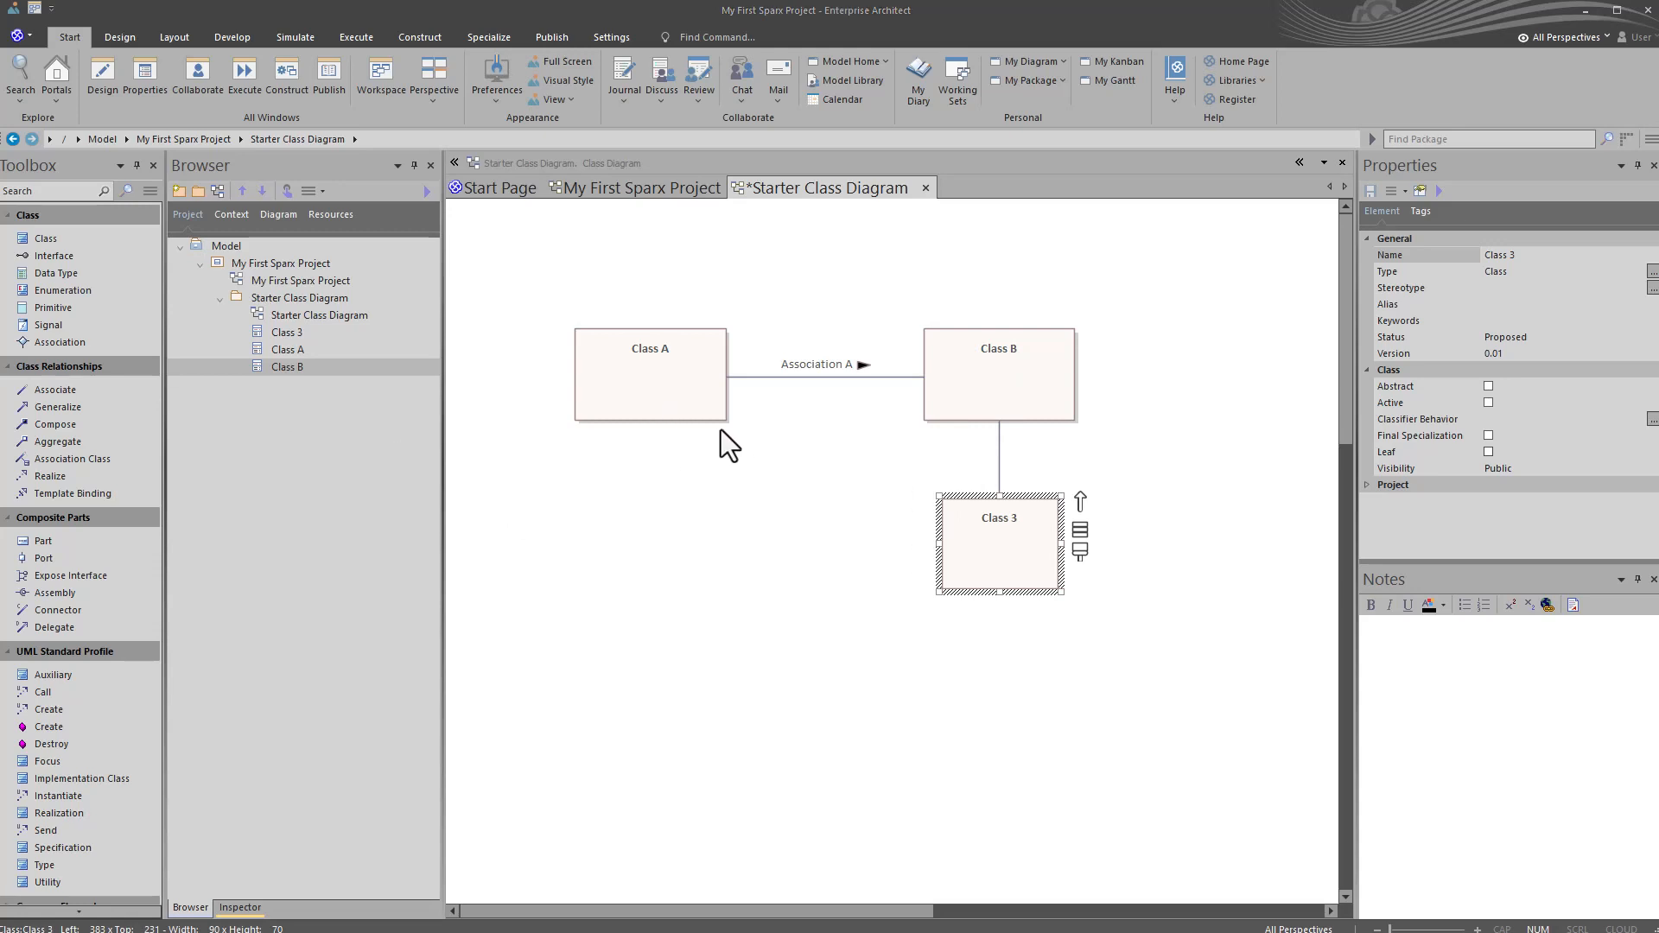
Step: Create an Association from Class A to Class 3 with the quick linker
left_click(683, 392)
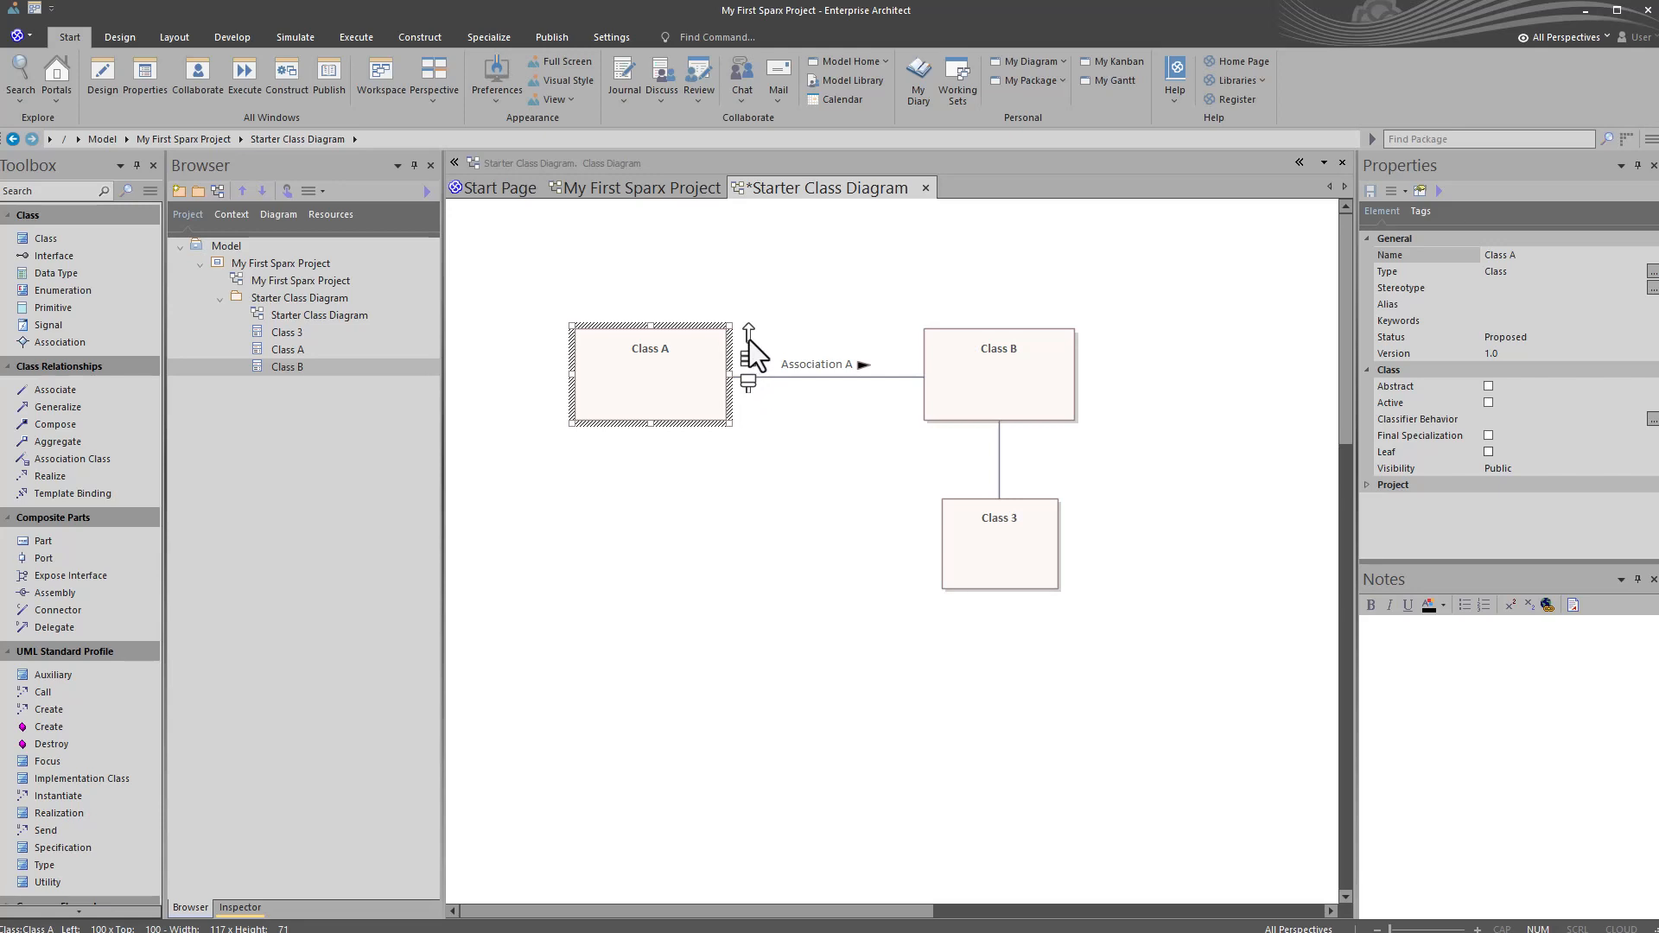
left_click_drag(750, 339, 975, 547)
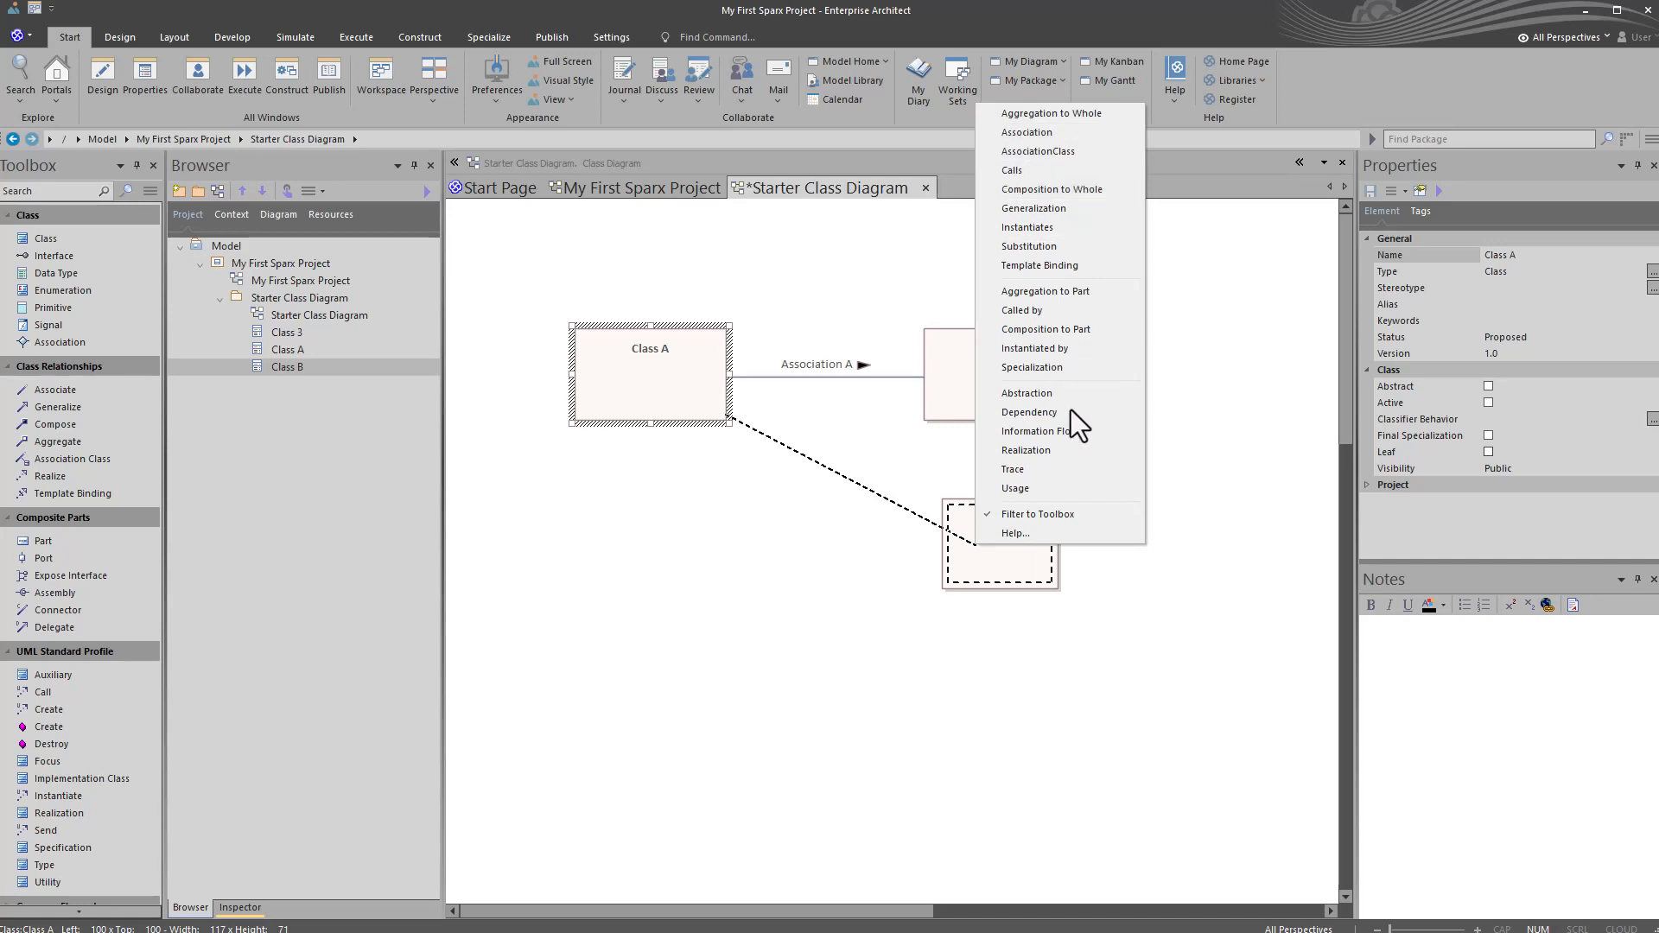
left_click(1055, 134)
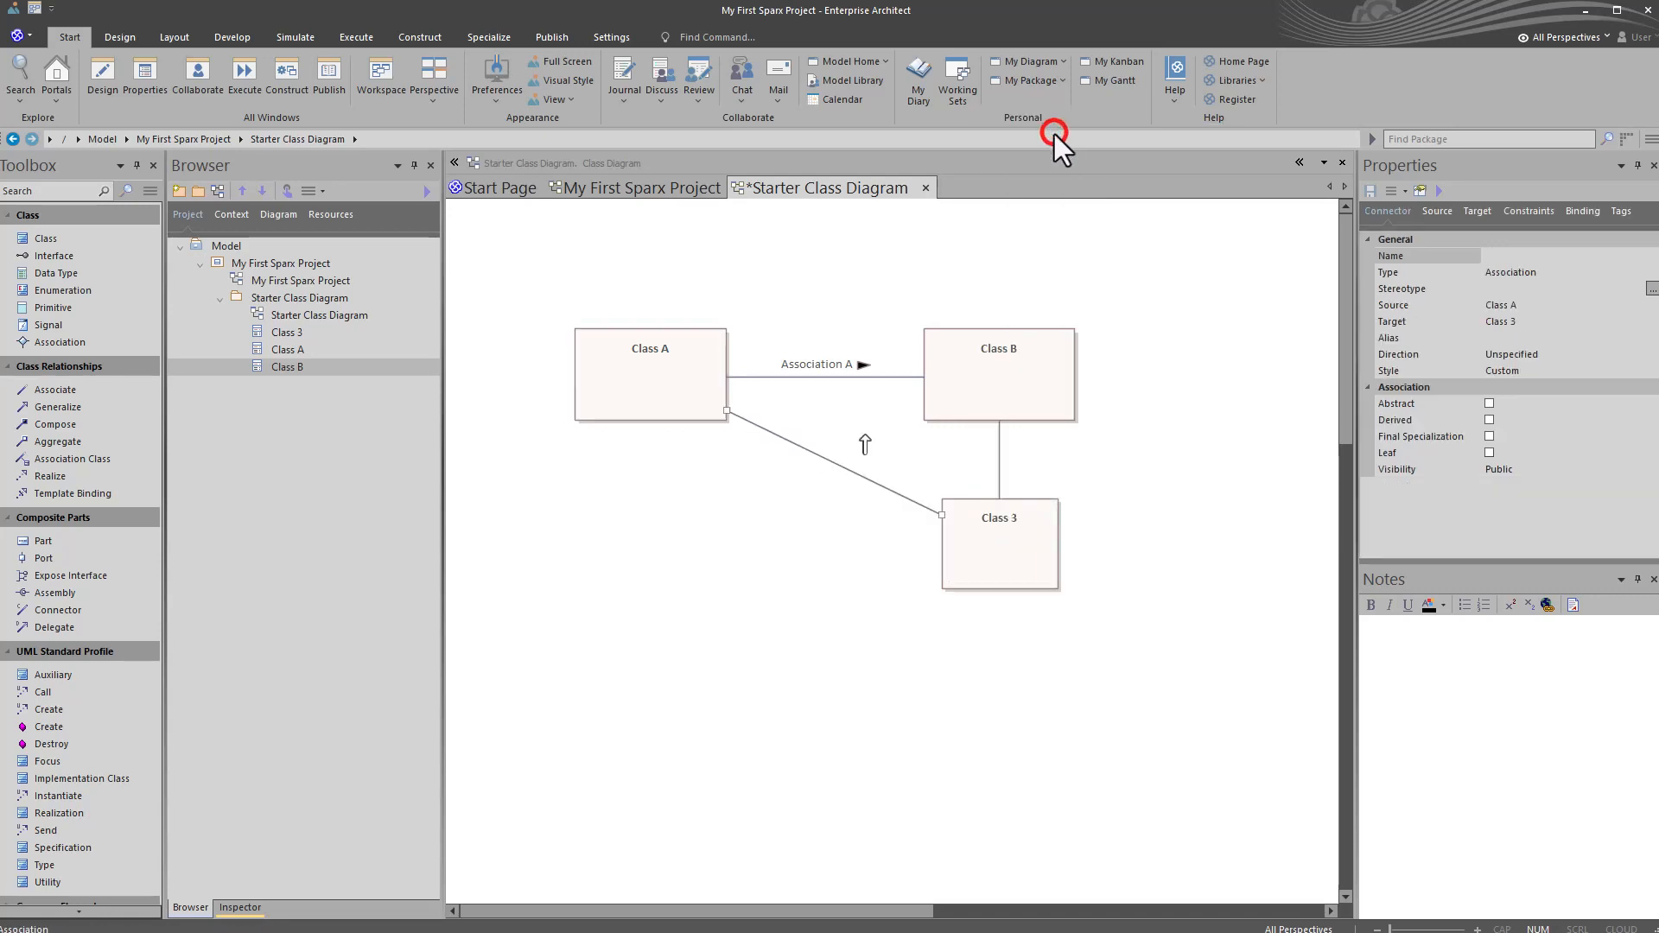
left_click(692, 387)
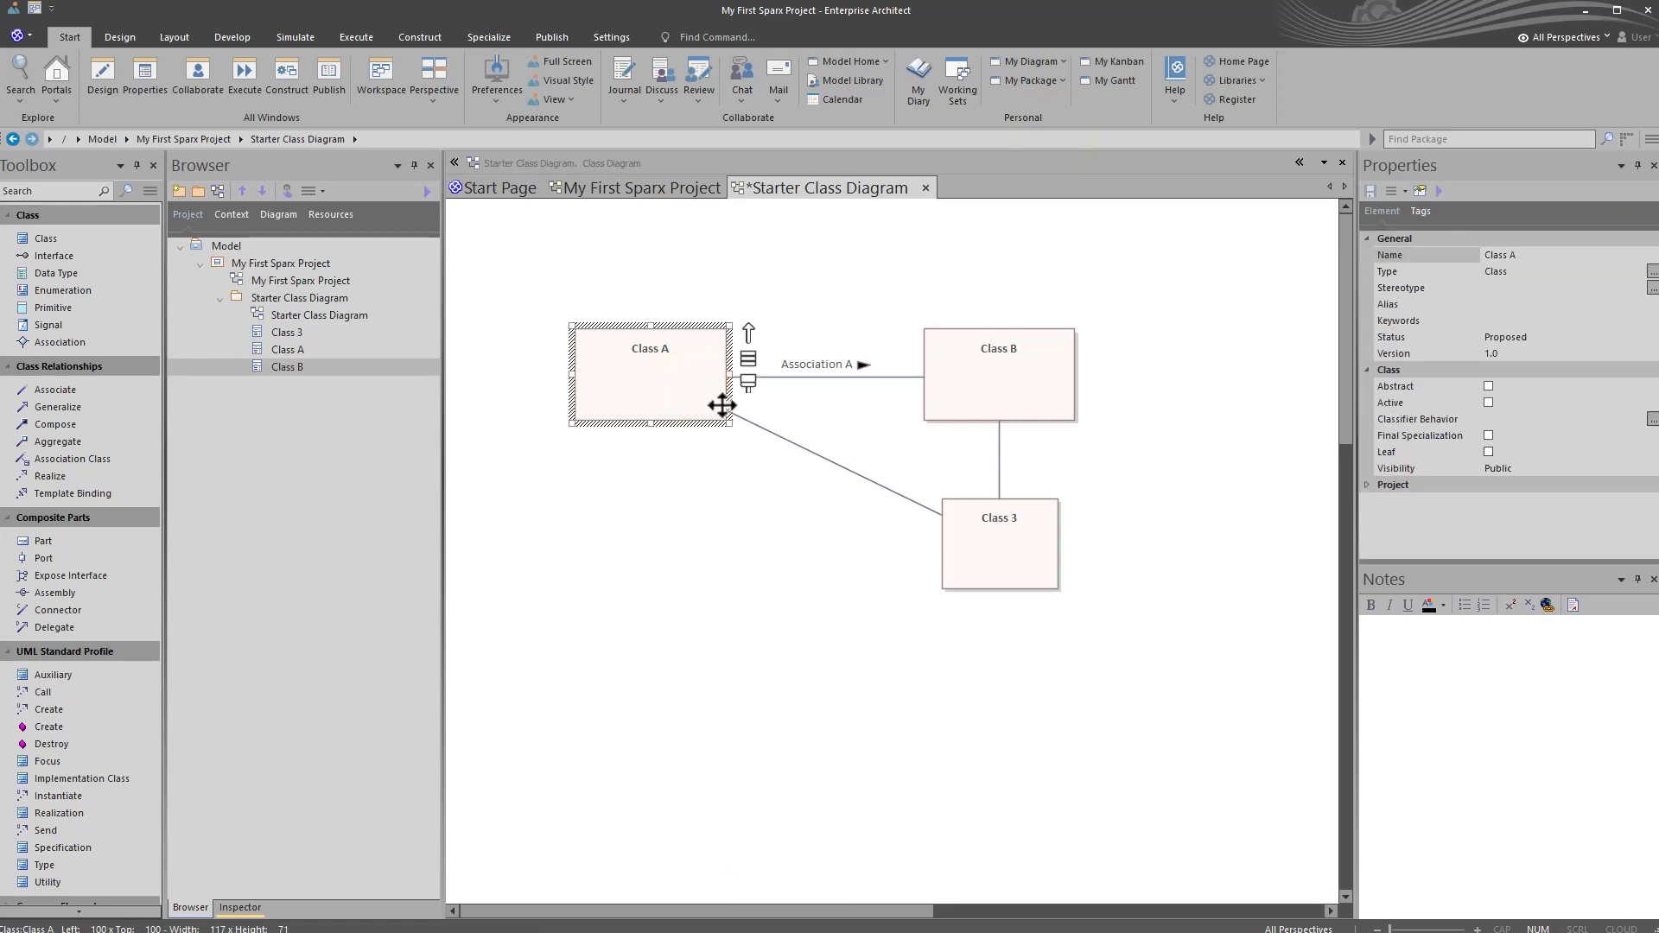
left_click(998, 537)
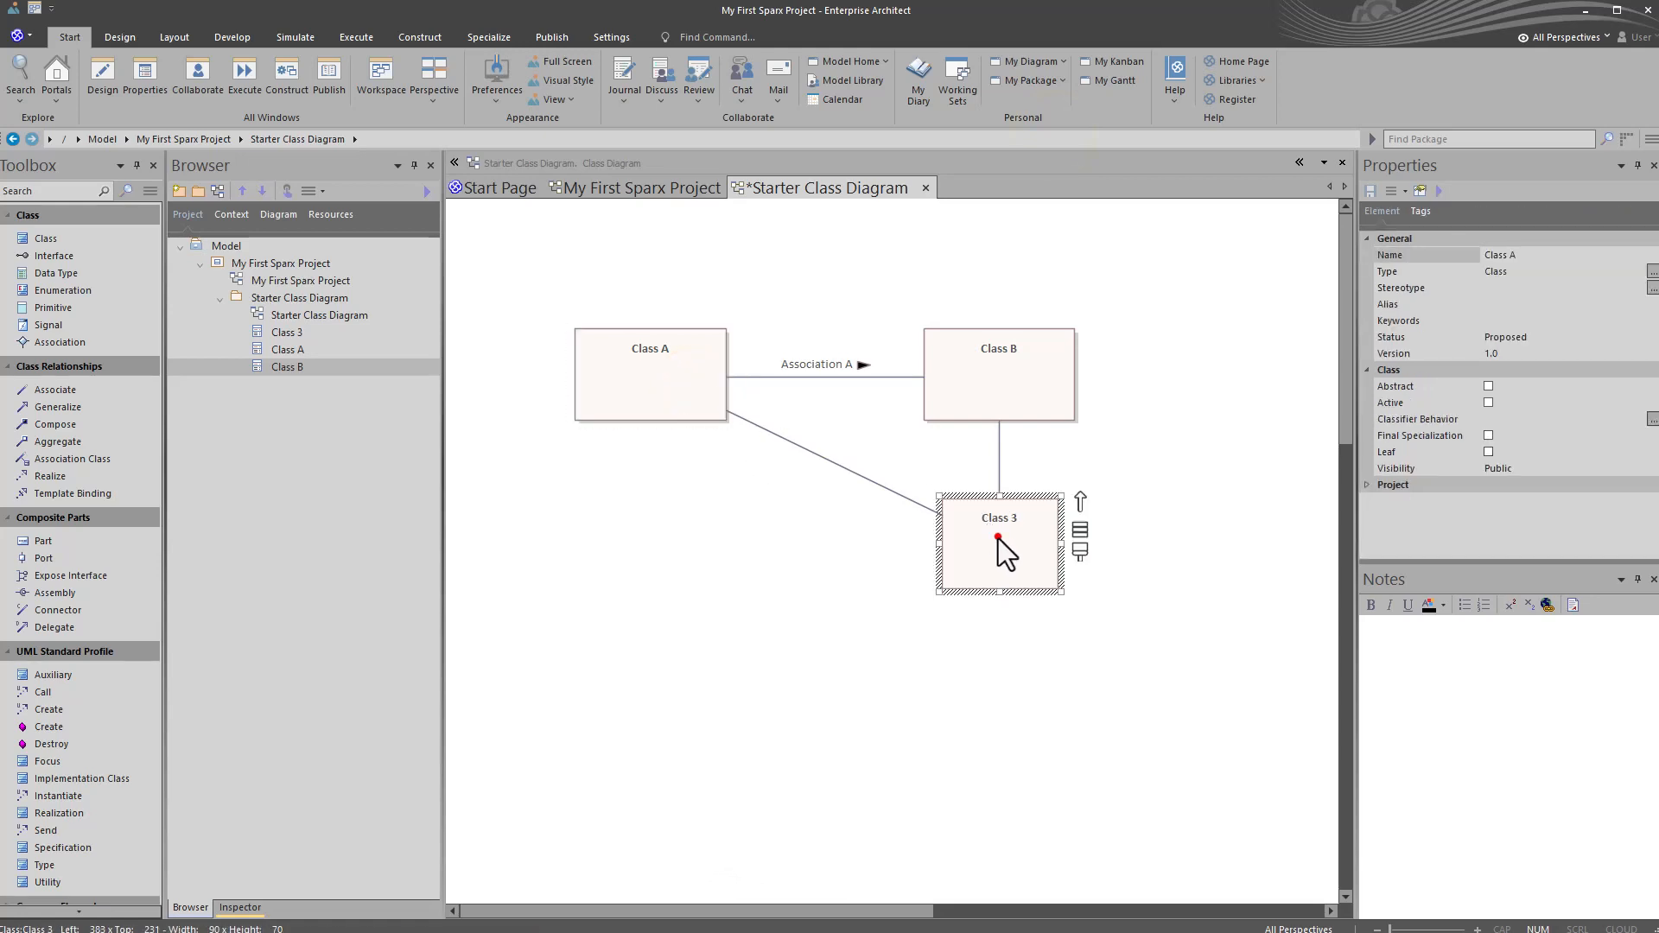
Step: Name the association between Class A and Class 3 "Interface" in its properties
left_click(838, 464)
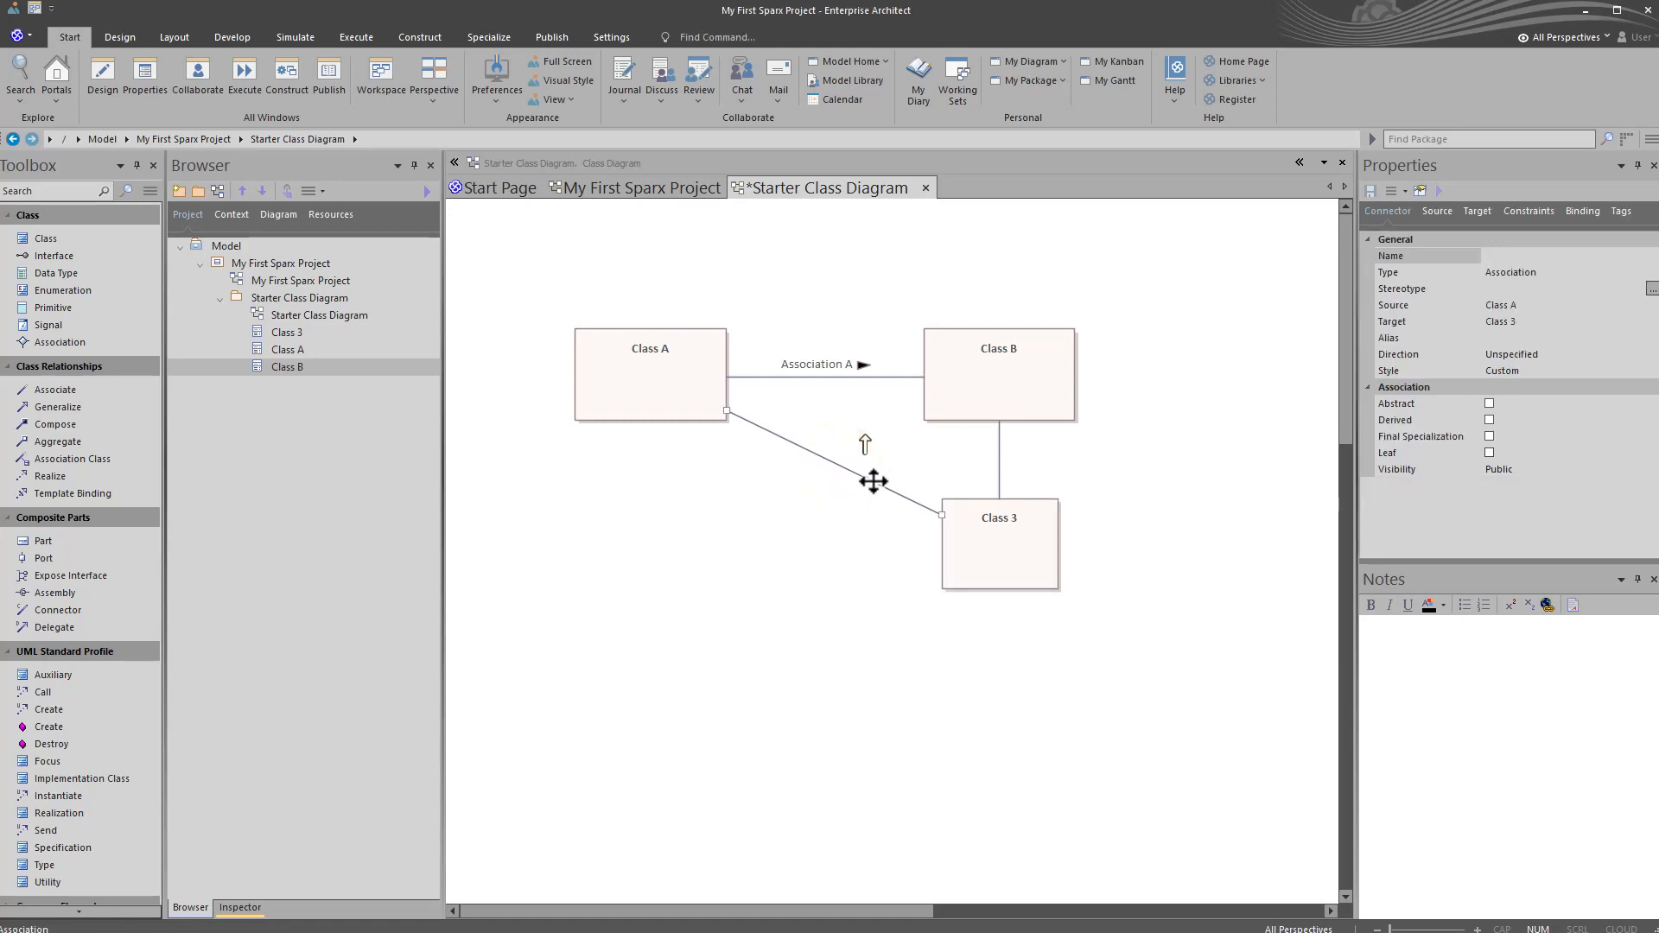
double_click(838, 466)
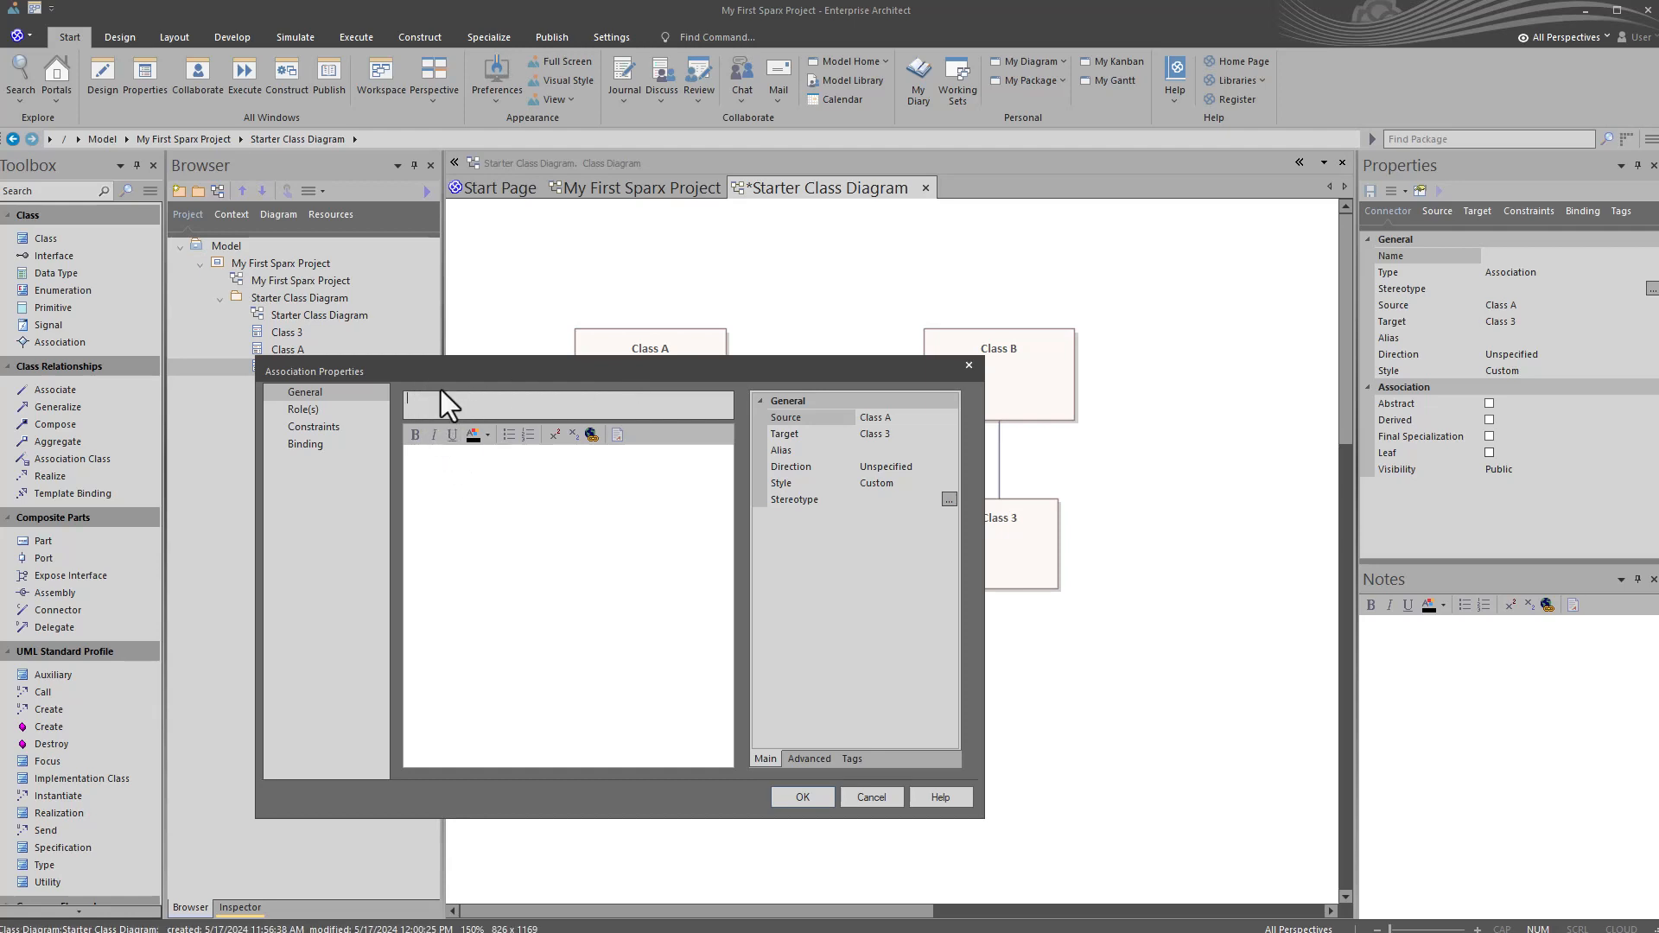
left_click(430, 469)
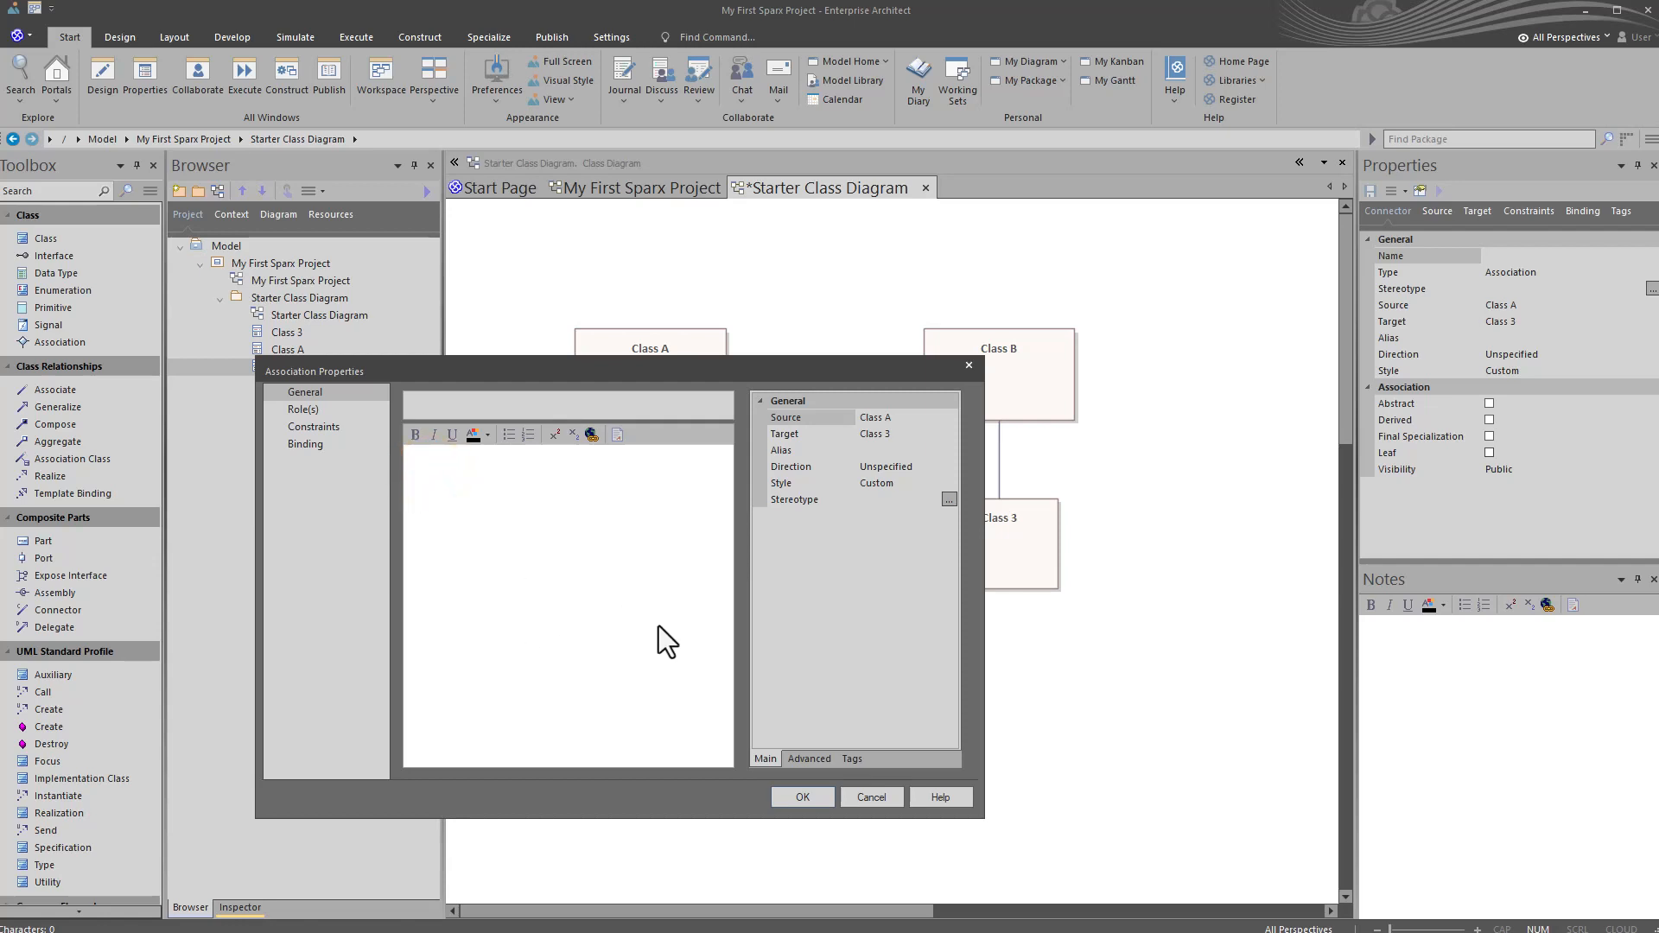
type("In")
left_click(509, 394)
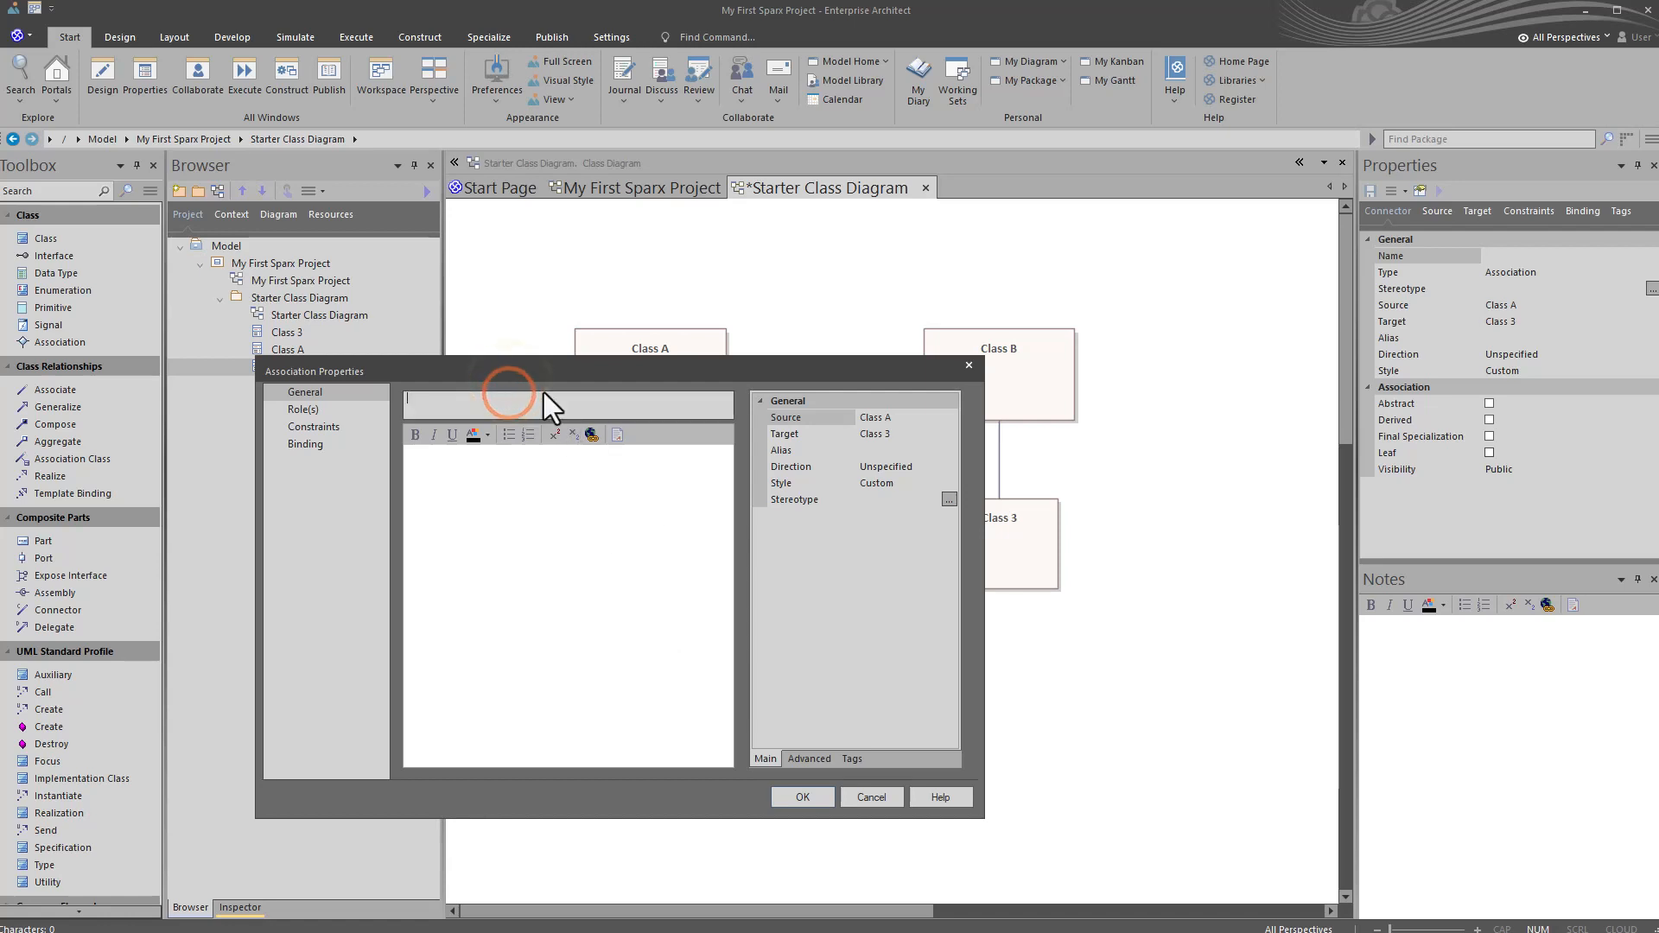
type("Interface")
left_click(784, 805)
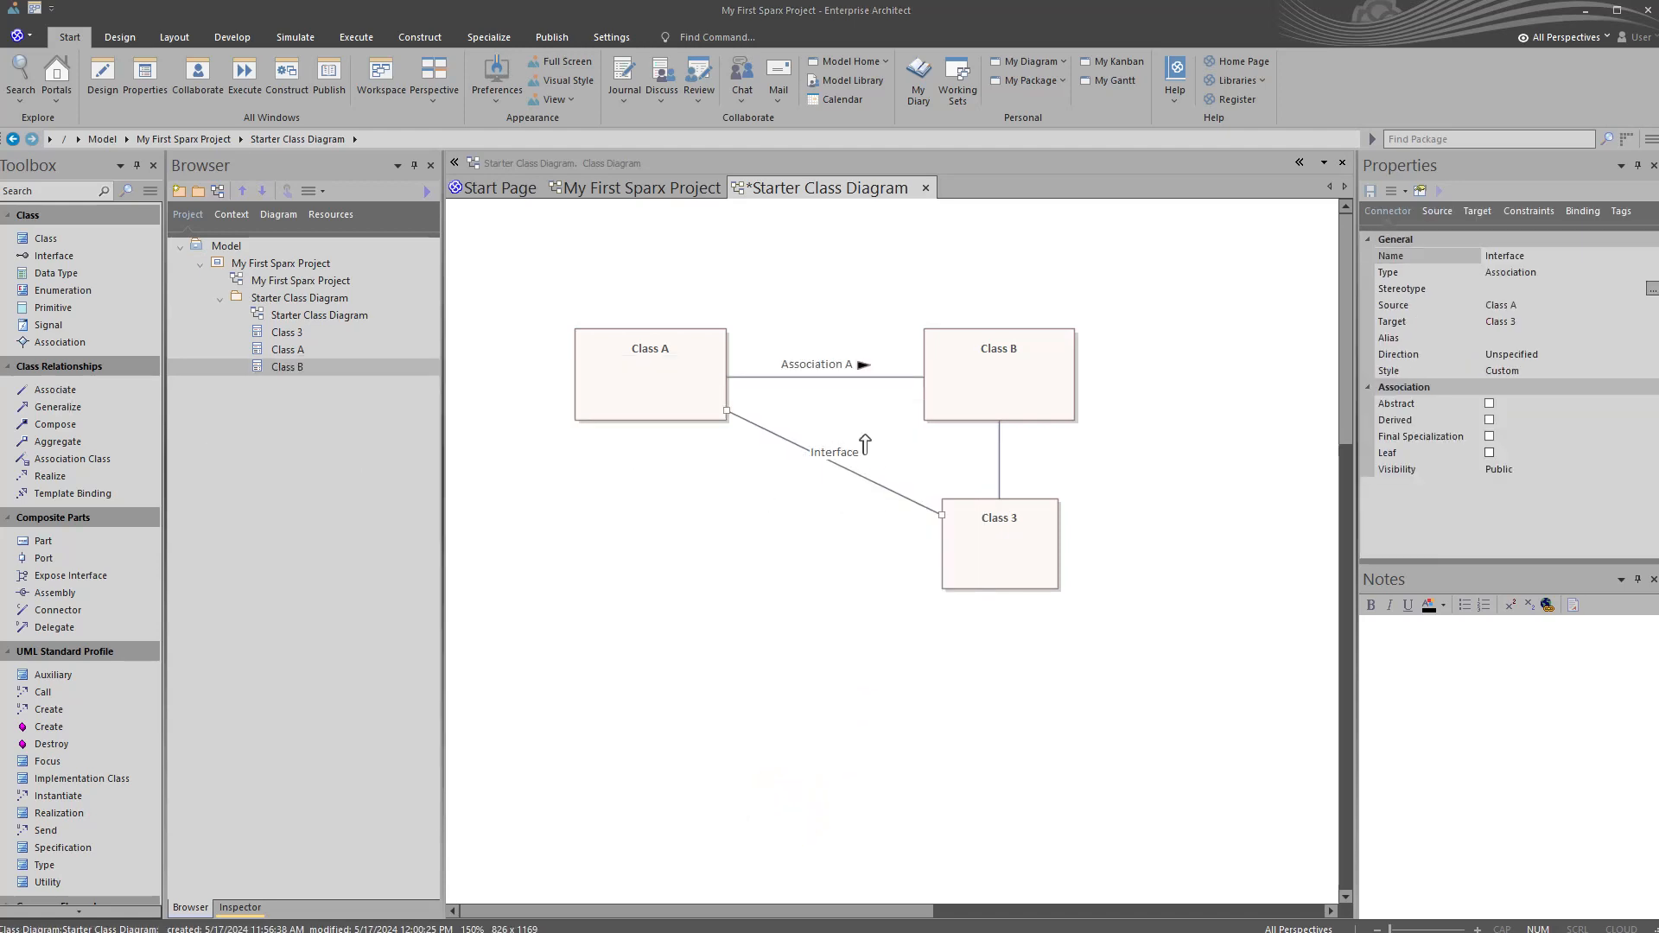
Step: Reroute the Interface connector at a right angle below Class A into Class 3, and save the Starter Class Diagram
left_click(856, 475)
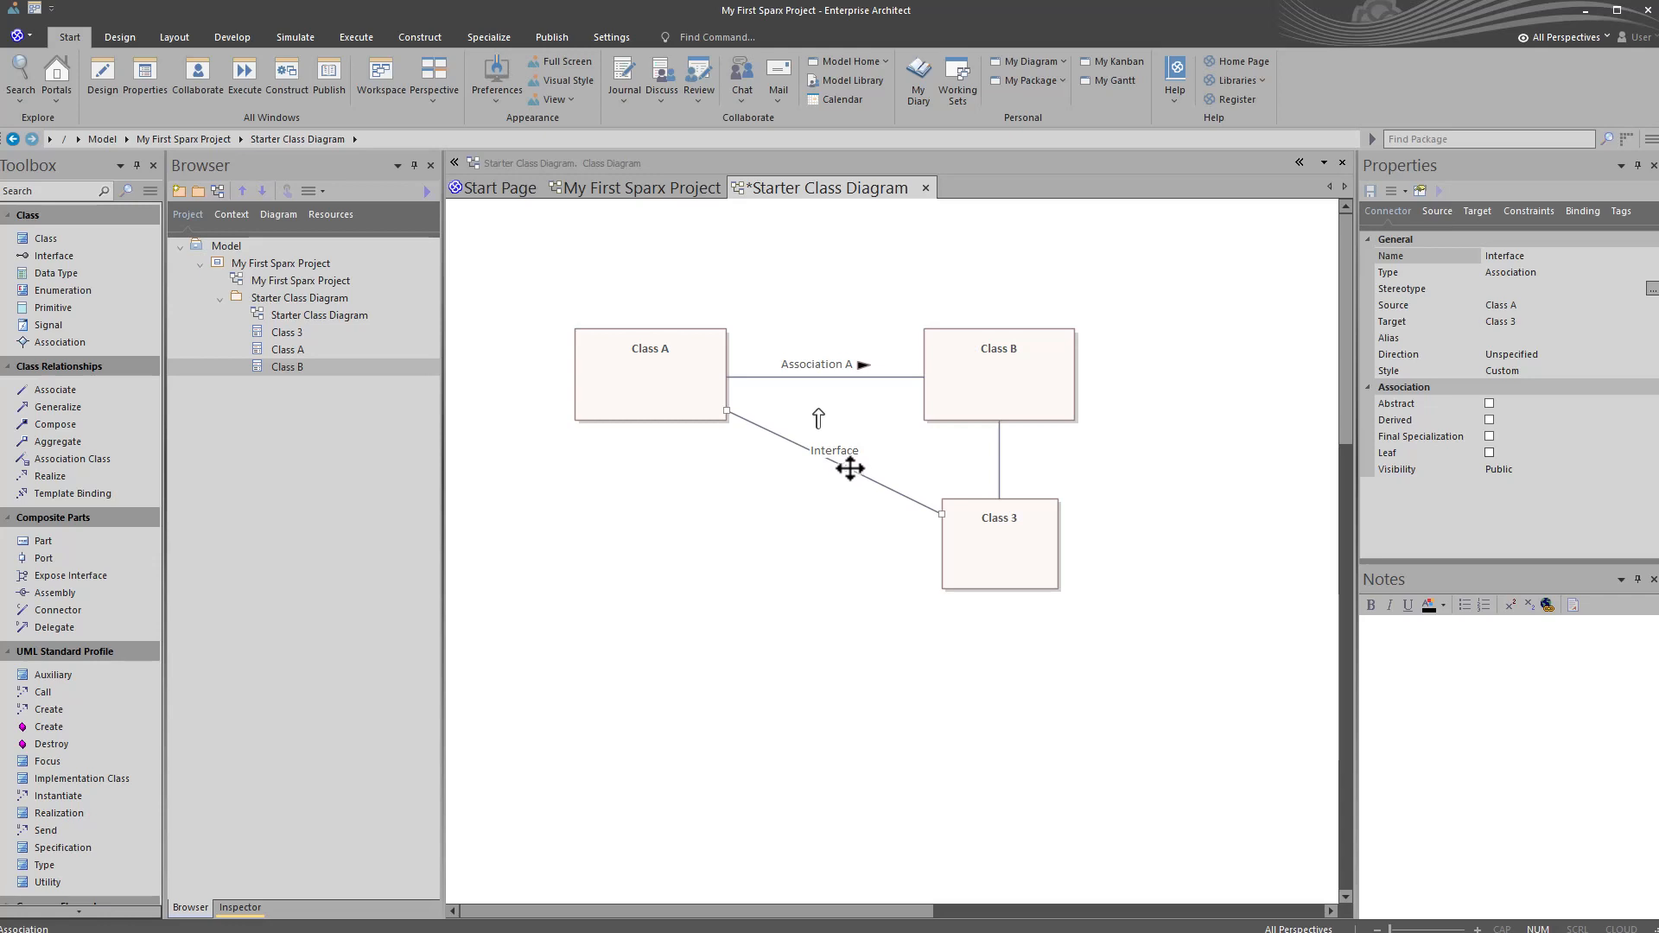
left_click_drag(849, 467, 657, 541)
left_click(736, 646)
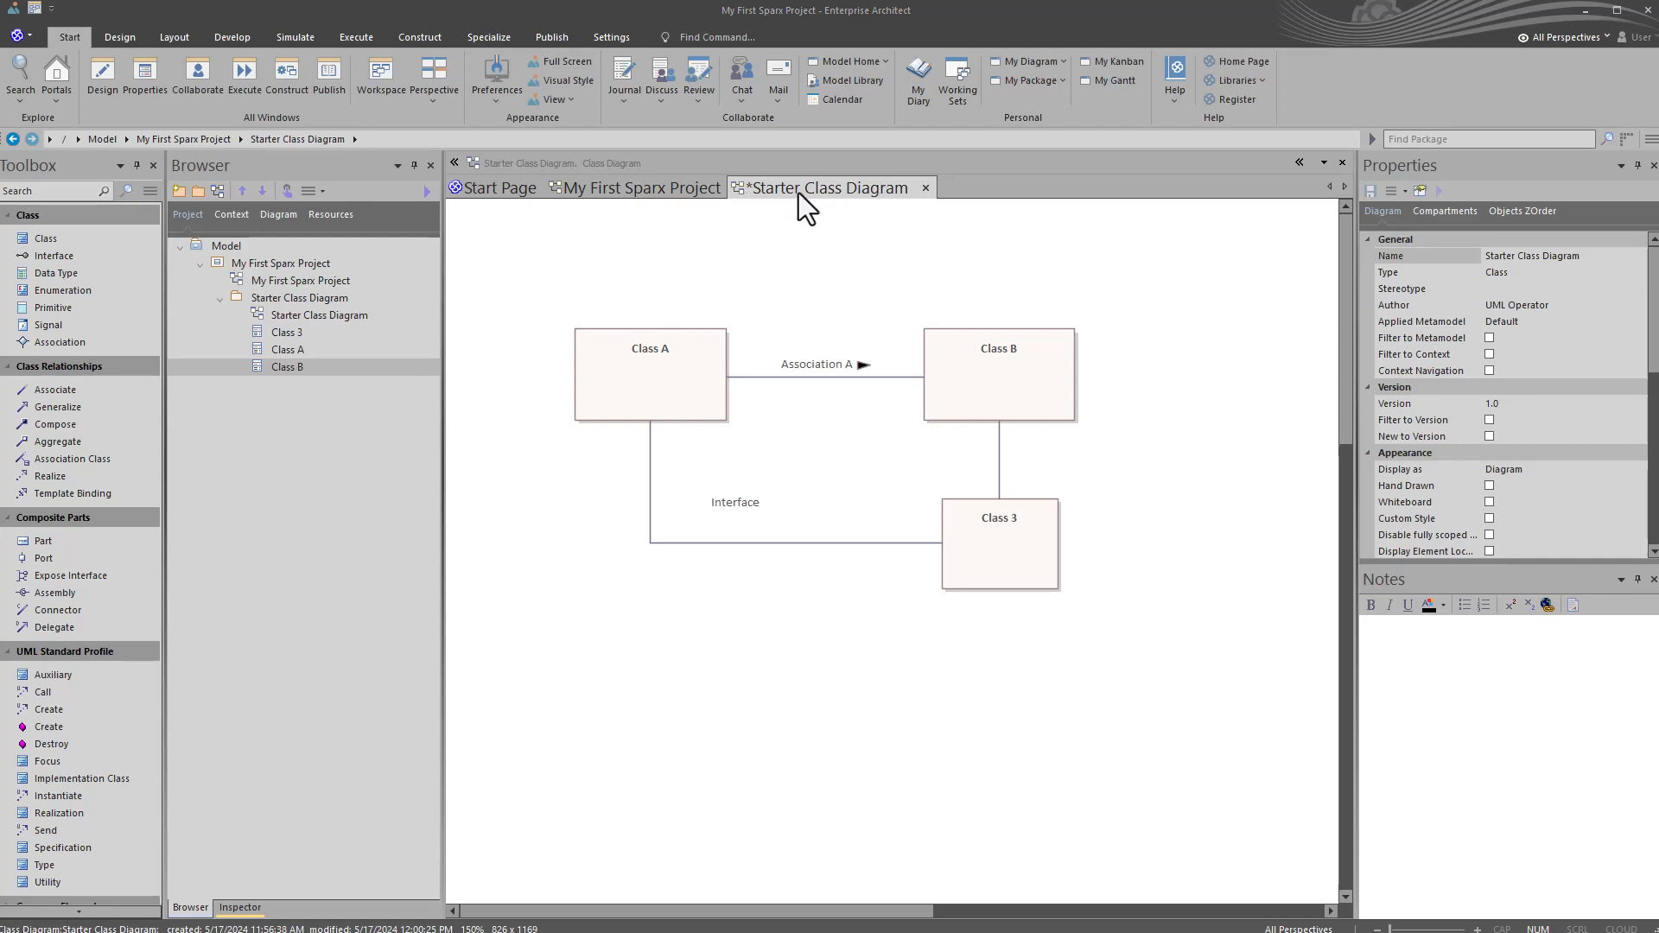
left_click(755, 236)
key("ctrl+s")
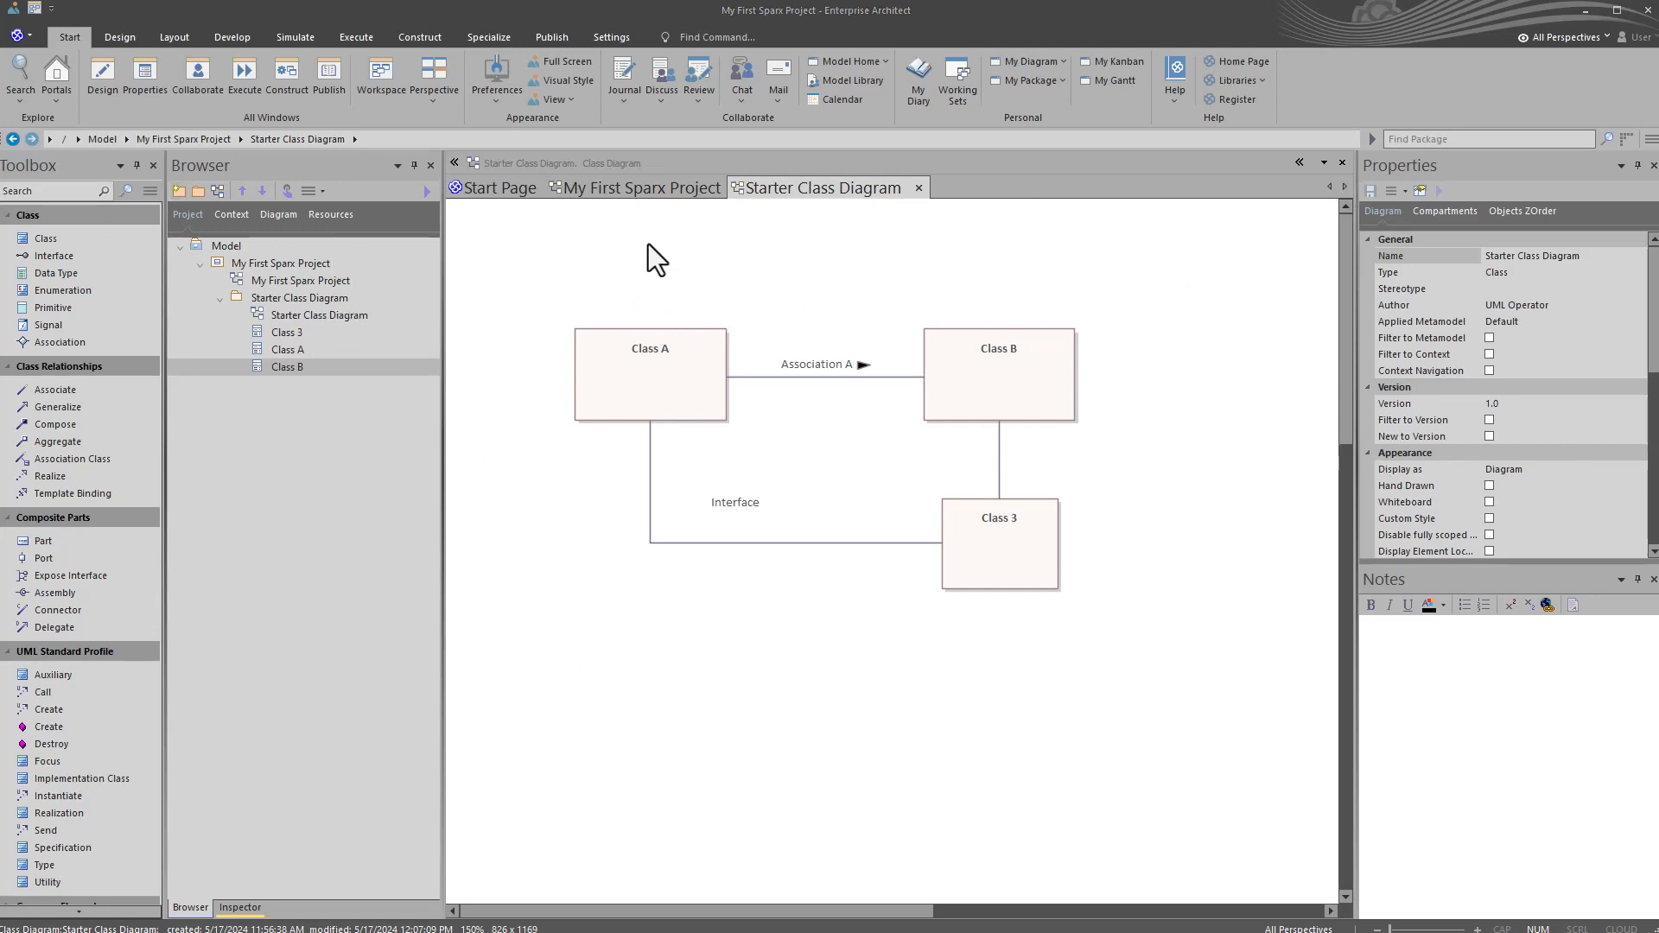
Step: Dock the Browser window as a tab in the Properties window's group and check that both can be shown
left_click(304, 172)
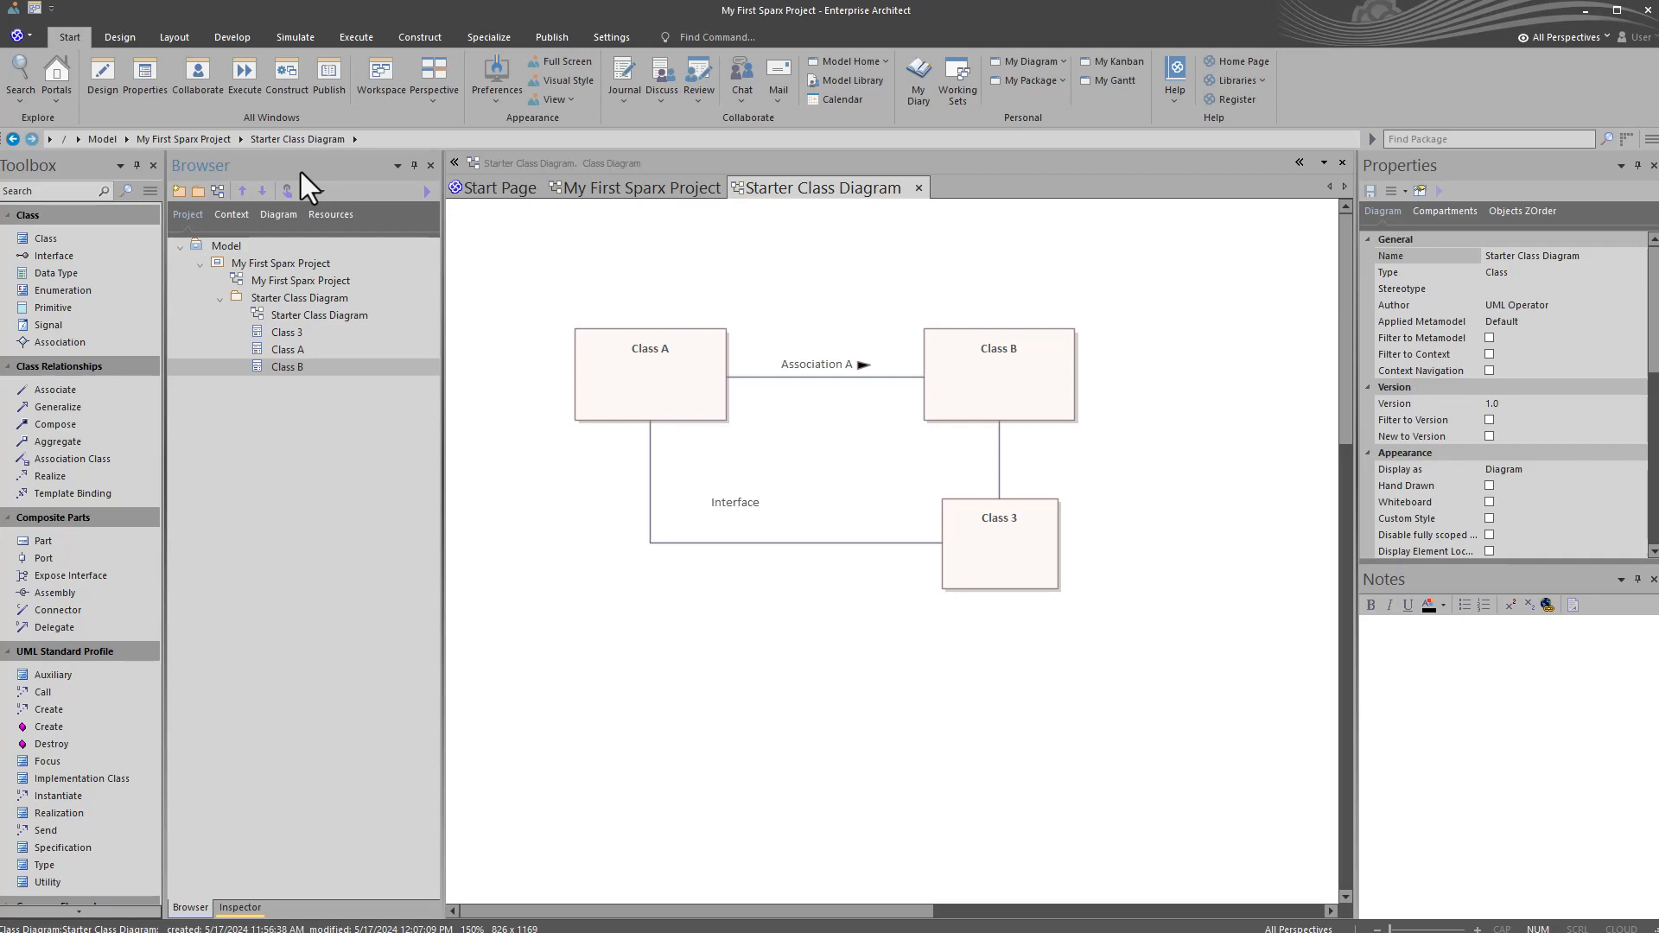
left_click_drag(300, 172, 1524, 354)
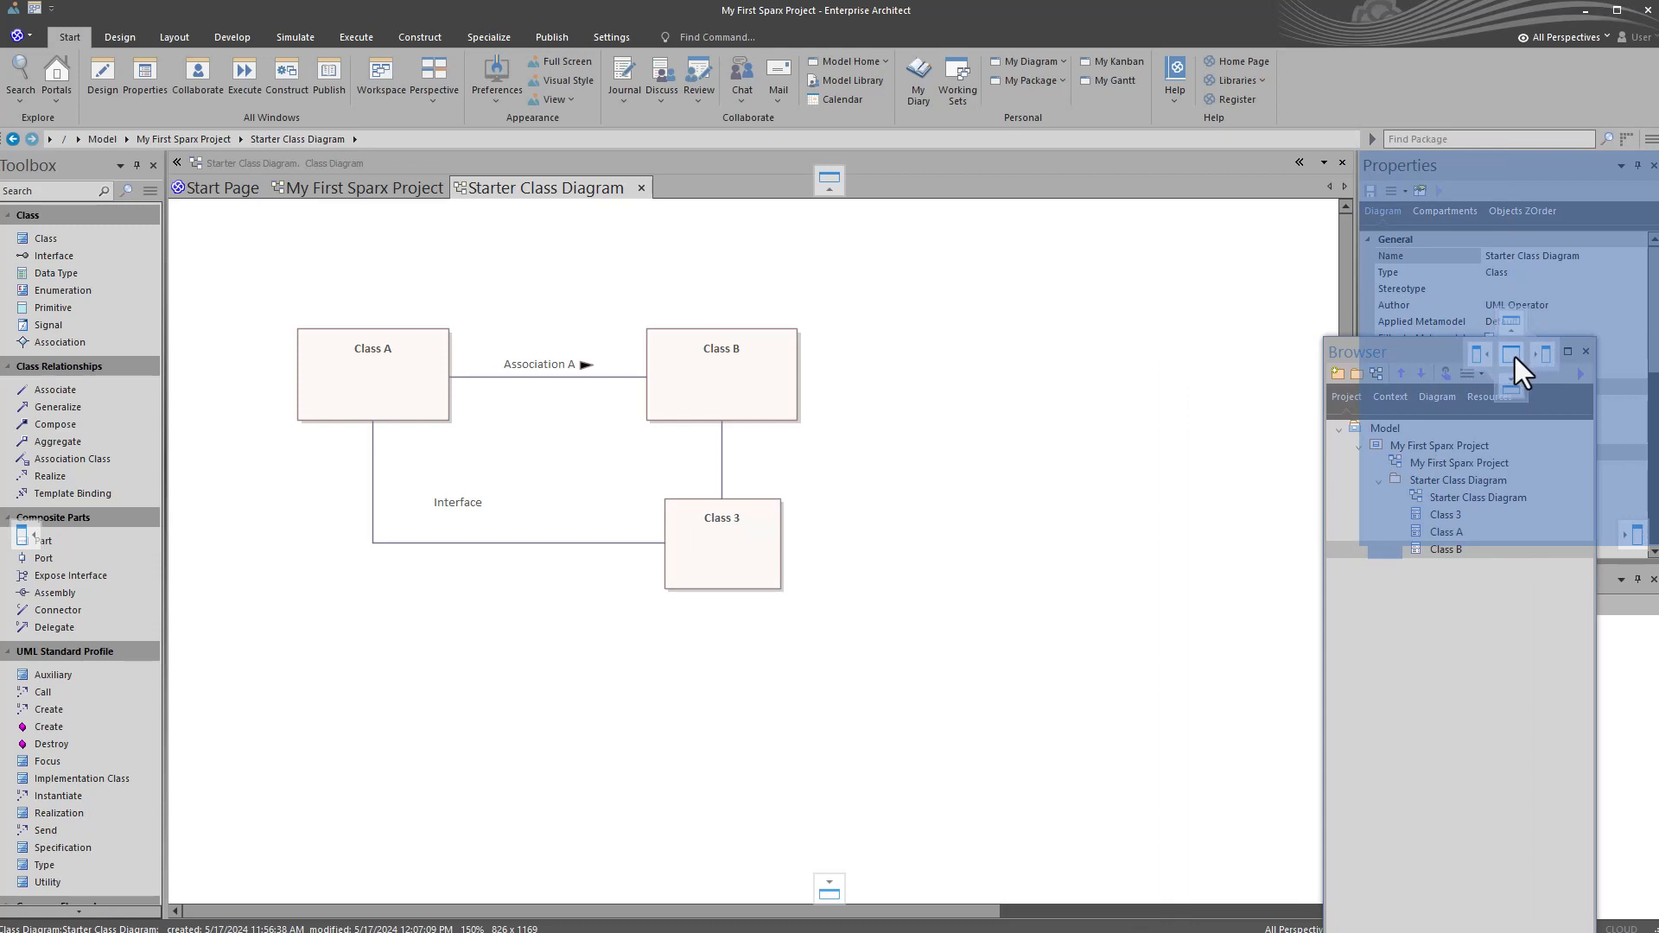
mouse_move(1514, 361)
left_mouse_down()
mouse_move(1488, 360)
mouse_move(1546, 356)
mouse_move(1526, 327)
mouse_move(1518, 390)
mouse_move(1512, 358)
left_mouse_up()
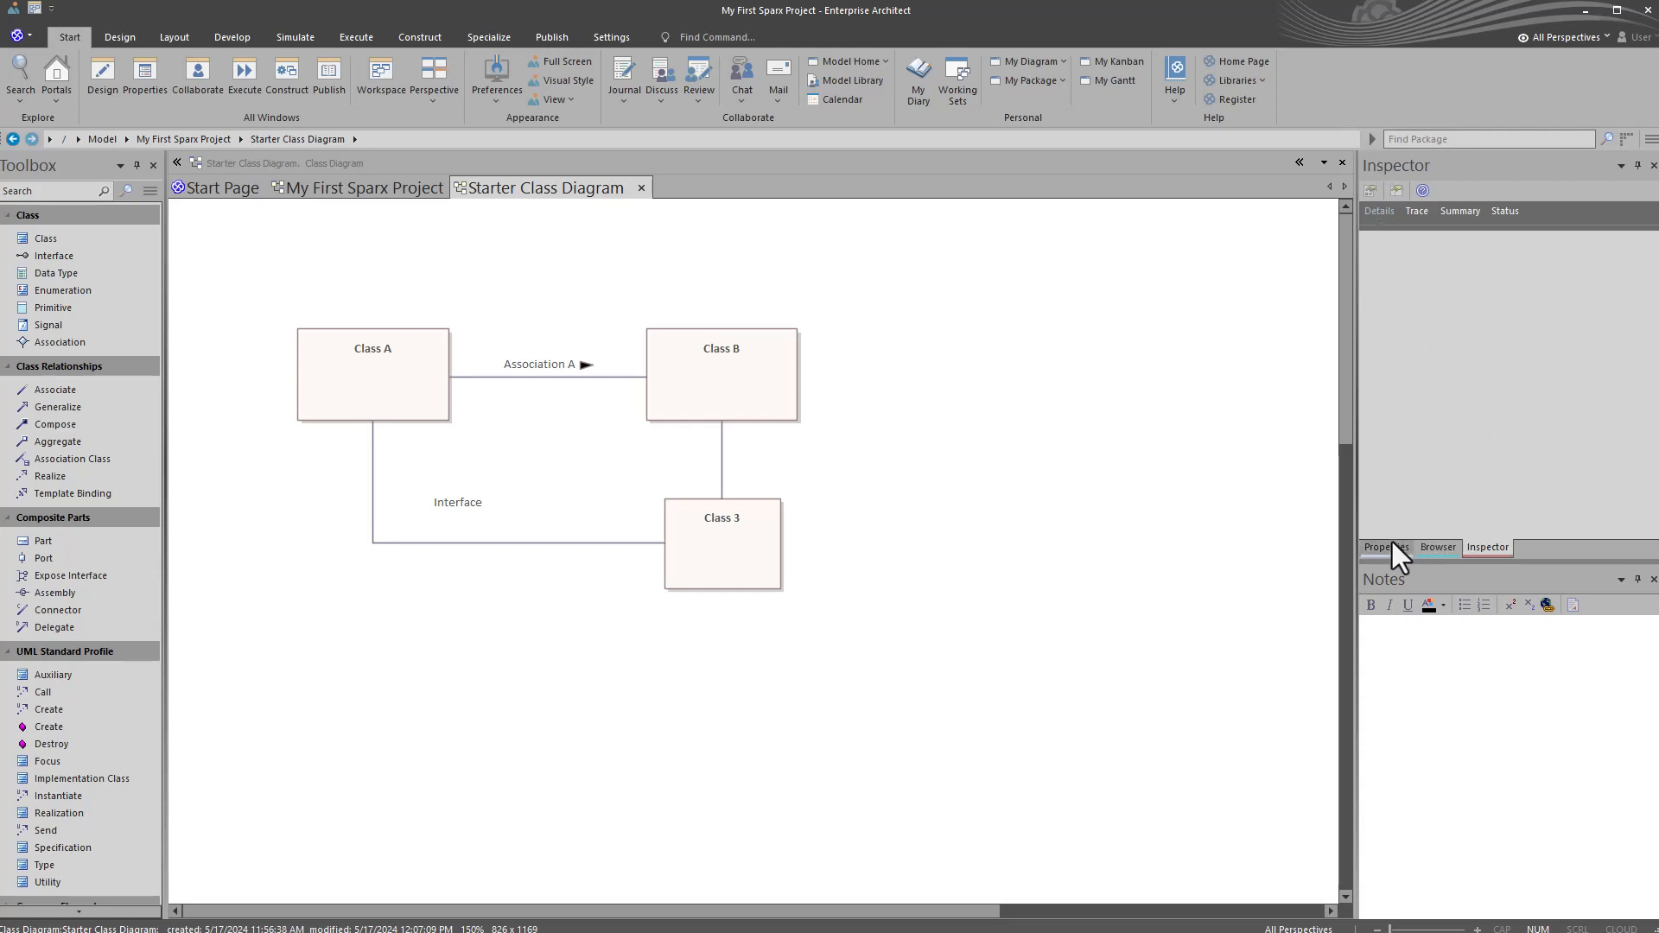
left_click(1424, 547)
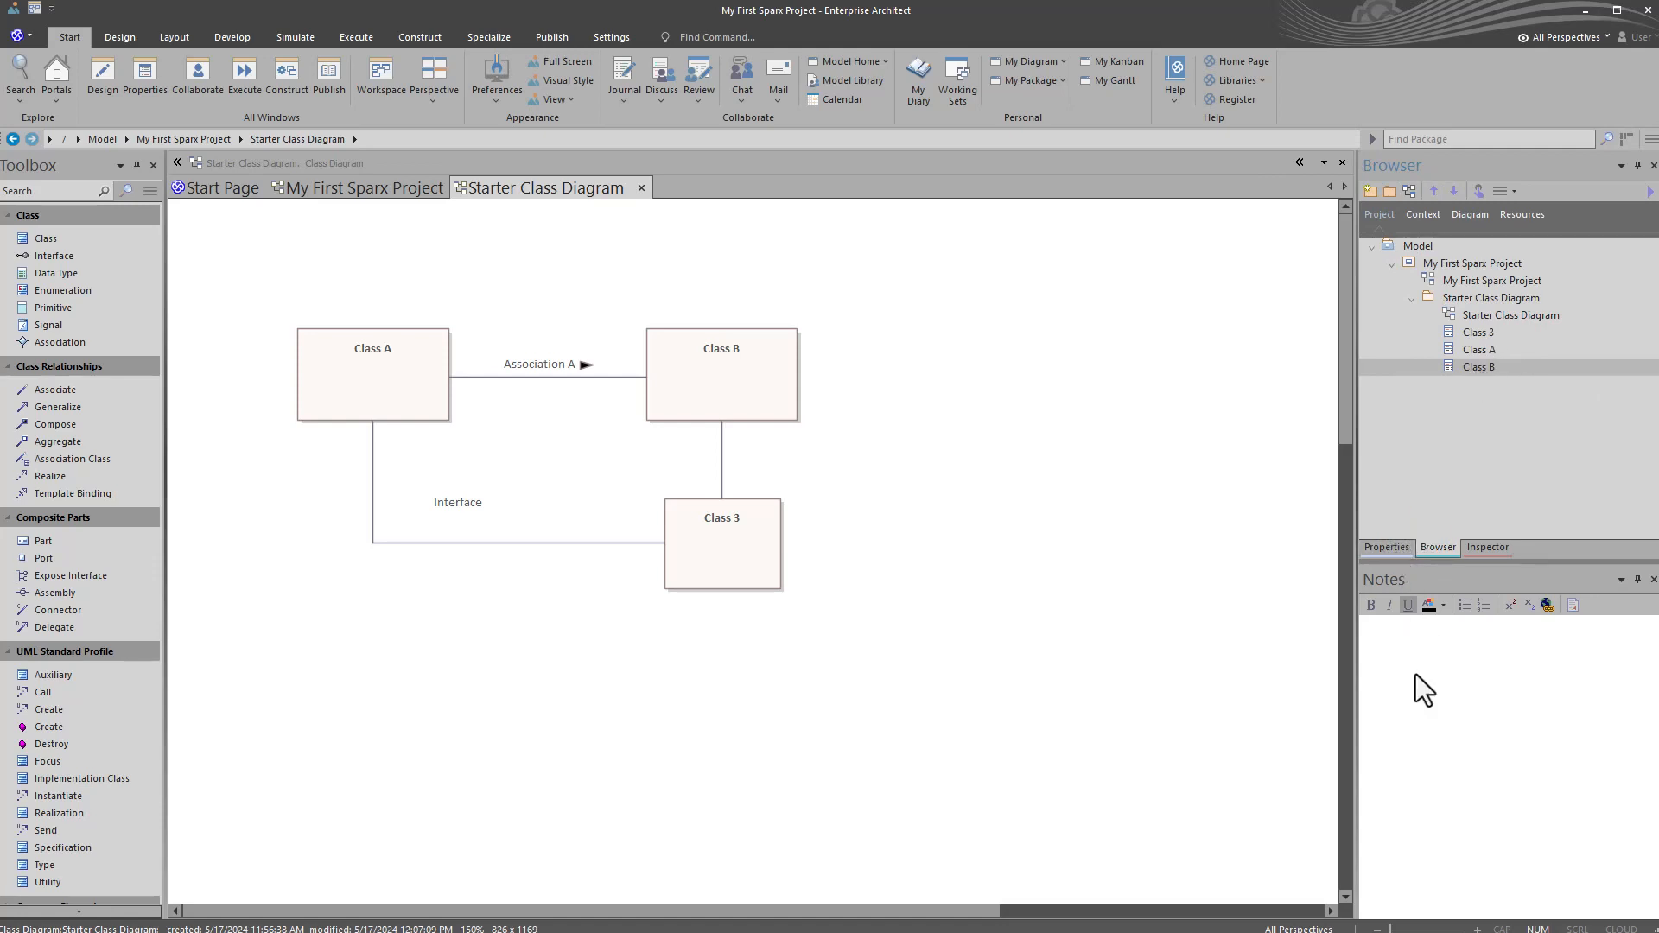
left_click(1388, 550)
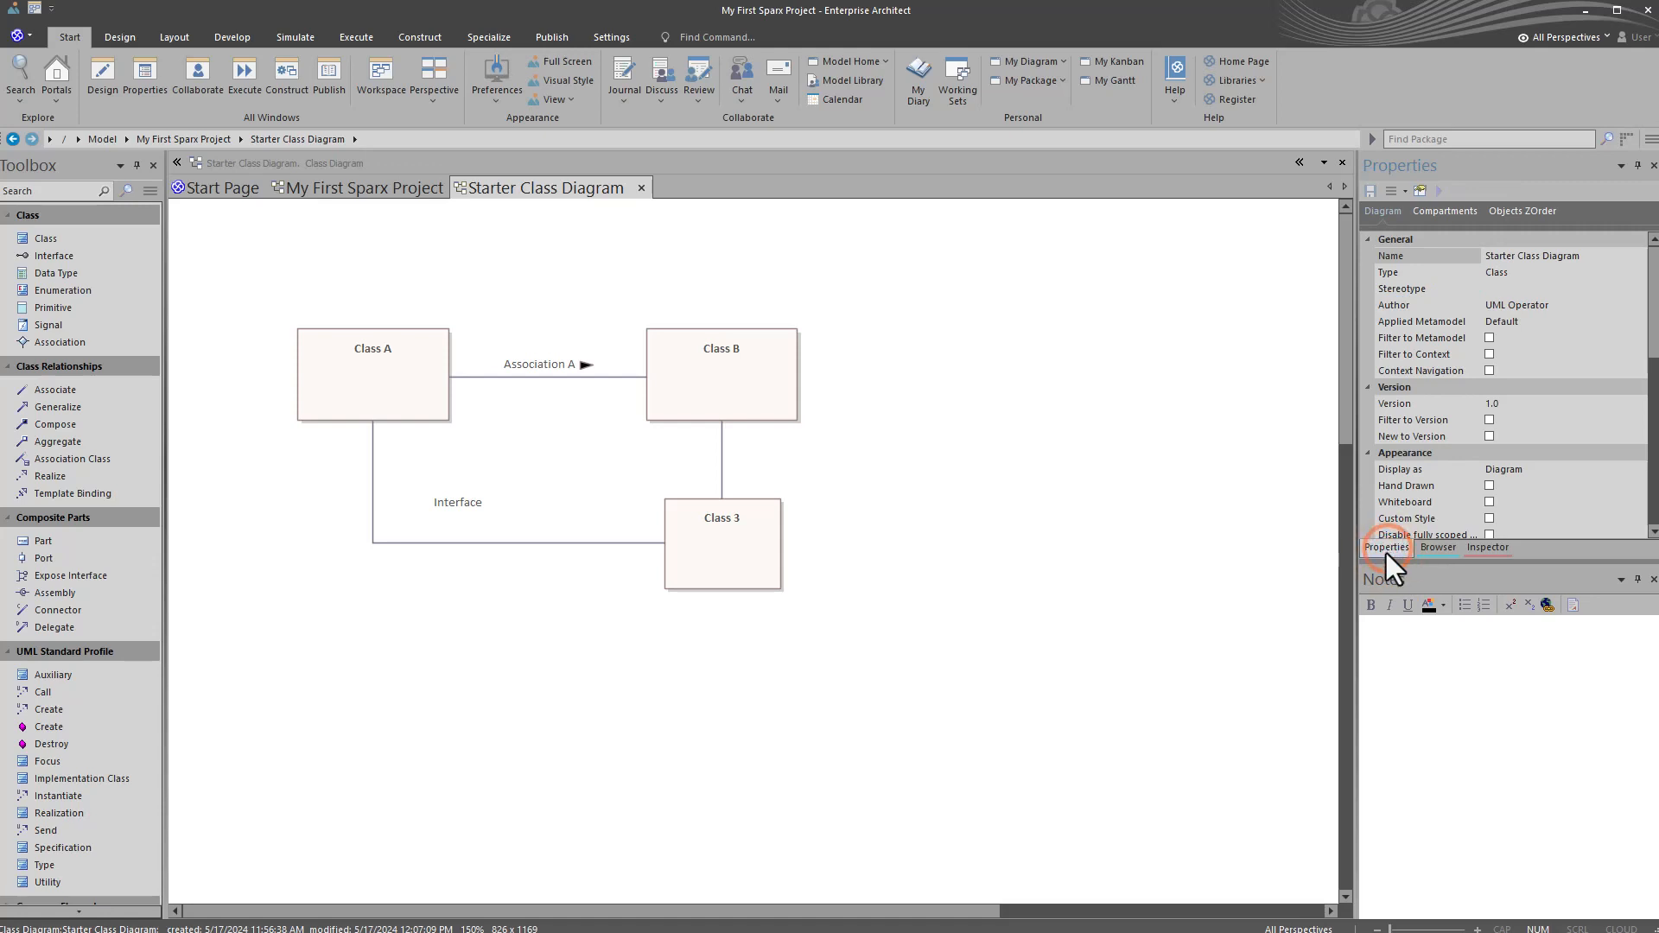
Step: Dock the Properties window together with the Notes window as tabs and leave Properties shown
left_click_drag(1386, 553, 1522, 743)
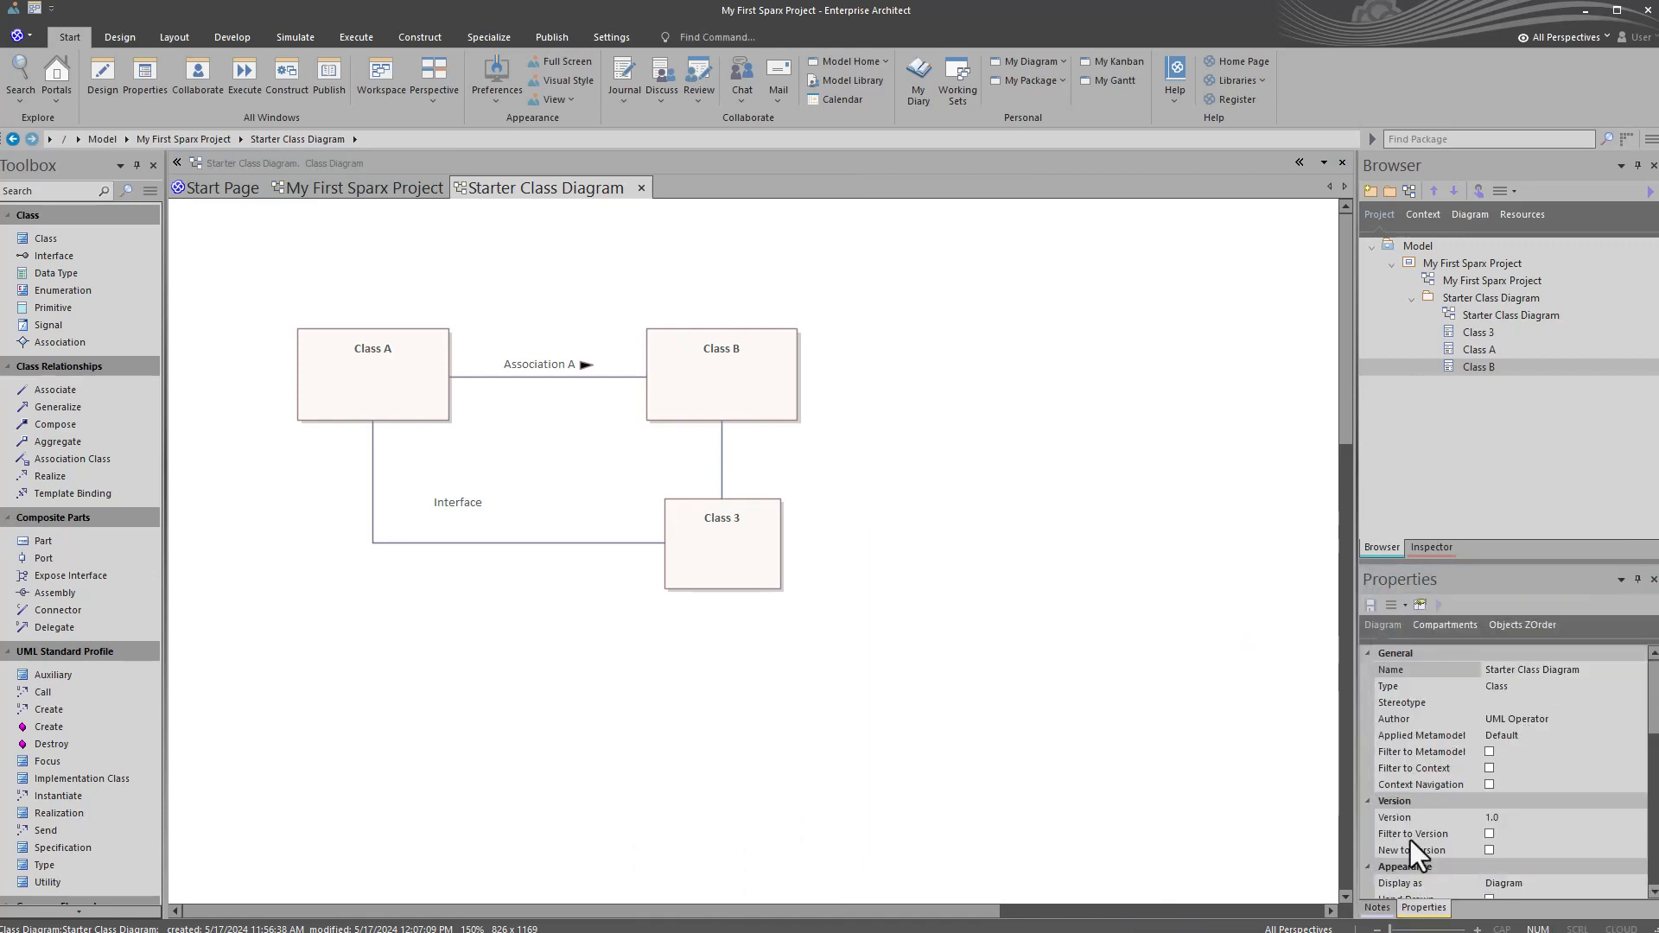
left_click(1378, 908)
left_click(1421, 907)
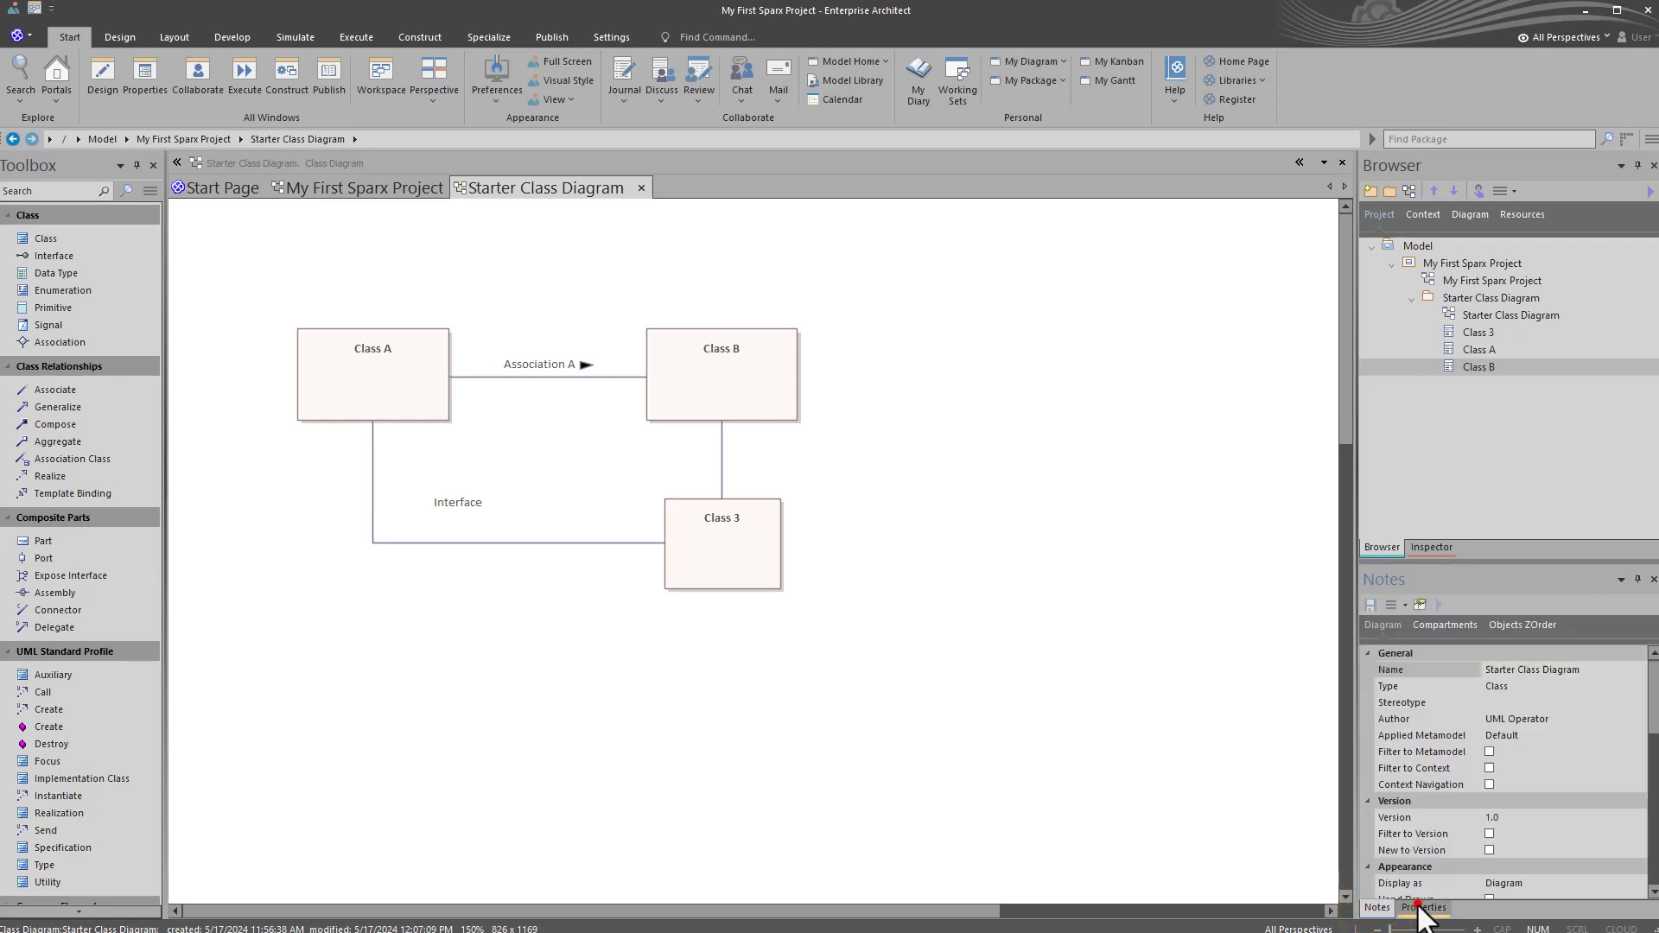
left_click(1062, 558)
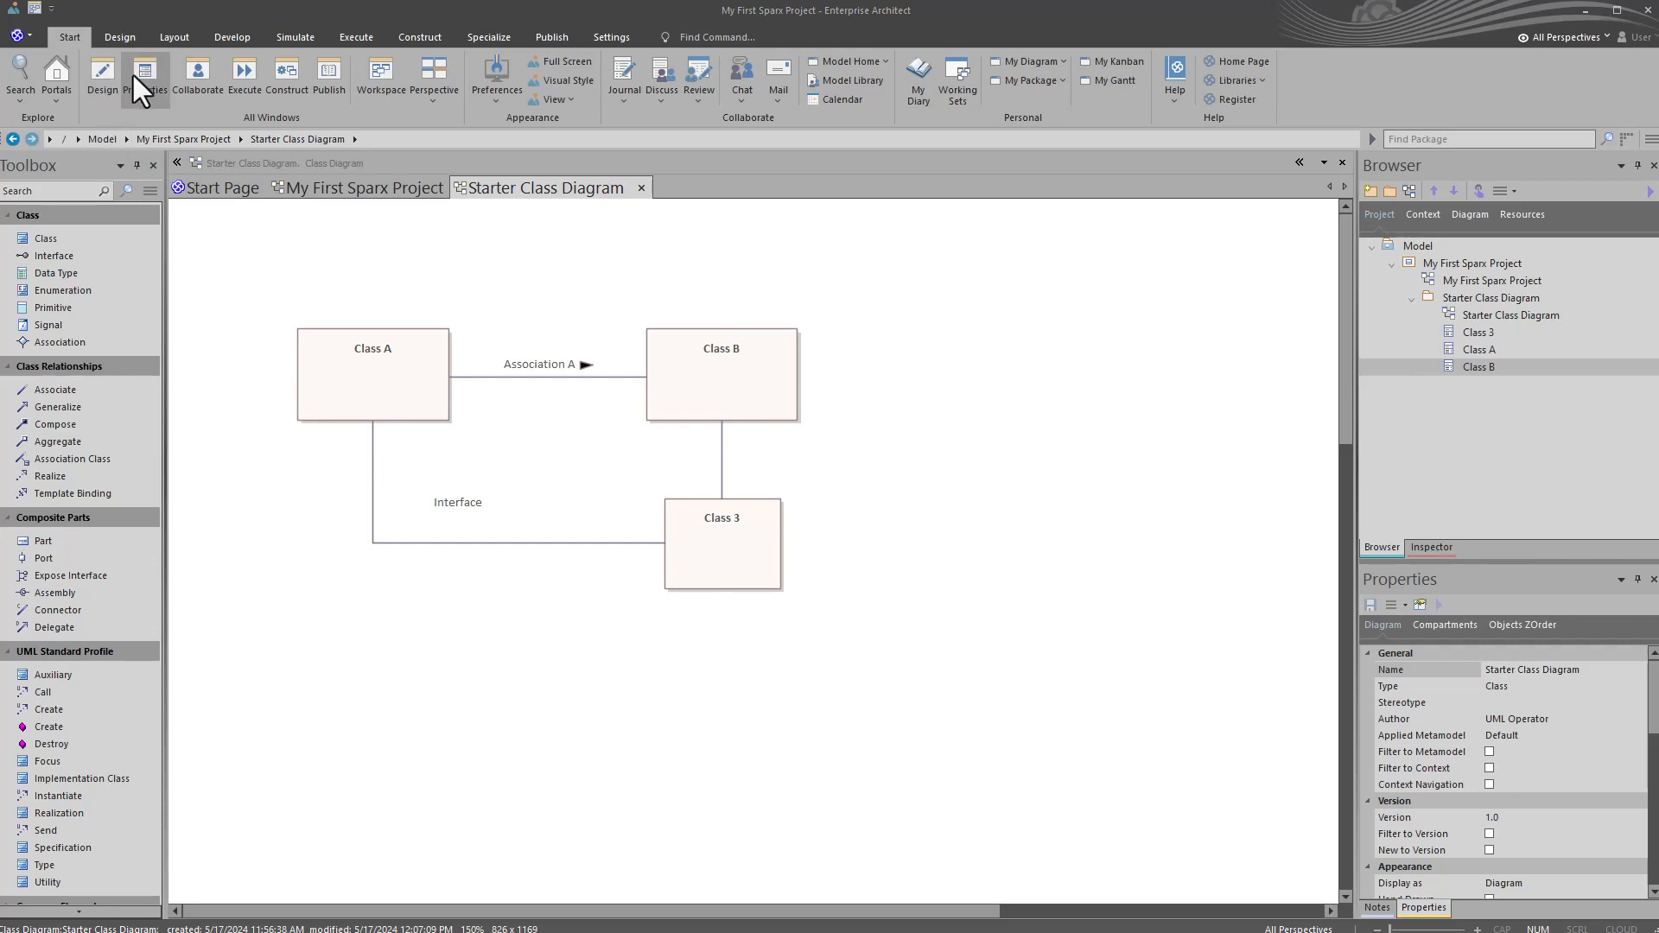
Step: Examine the available workspace layouts, both the custom ones and the system-supplied ones
left_click(71, 34)
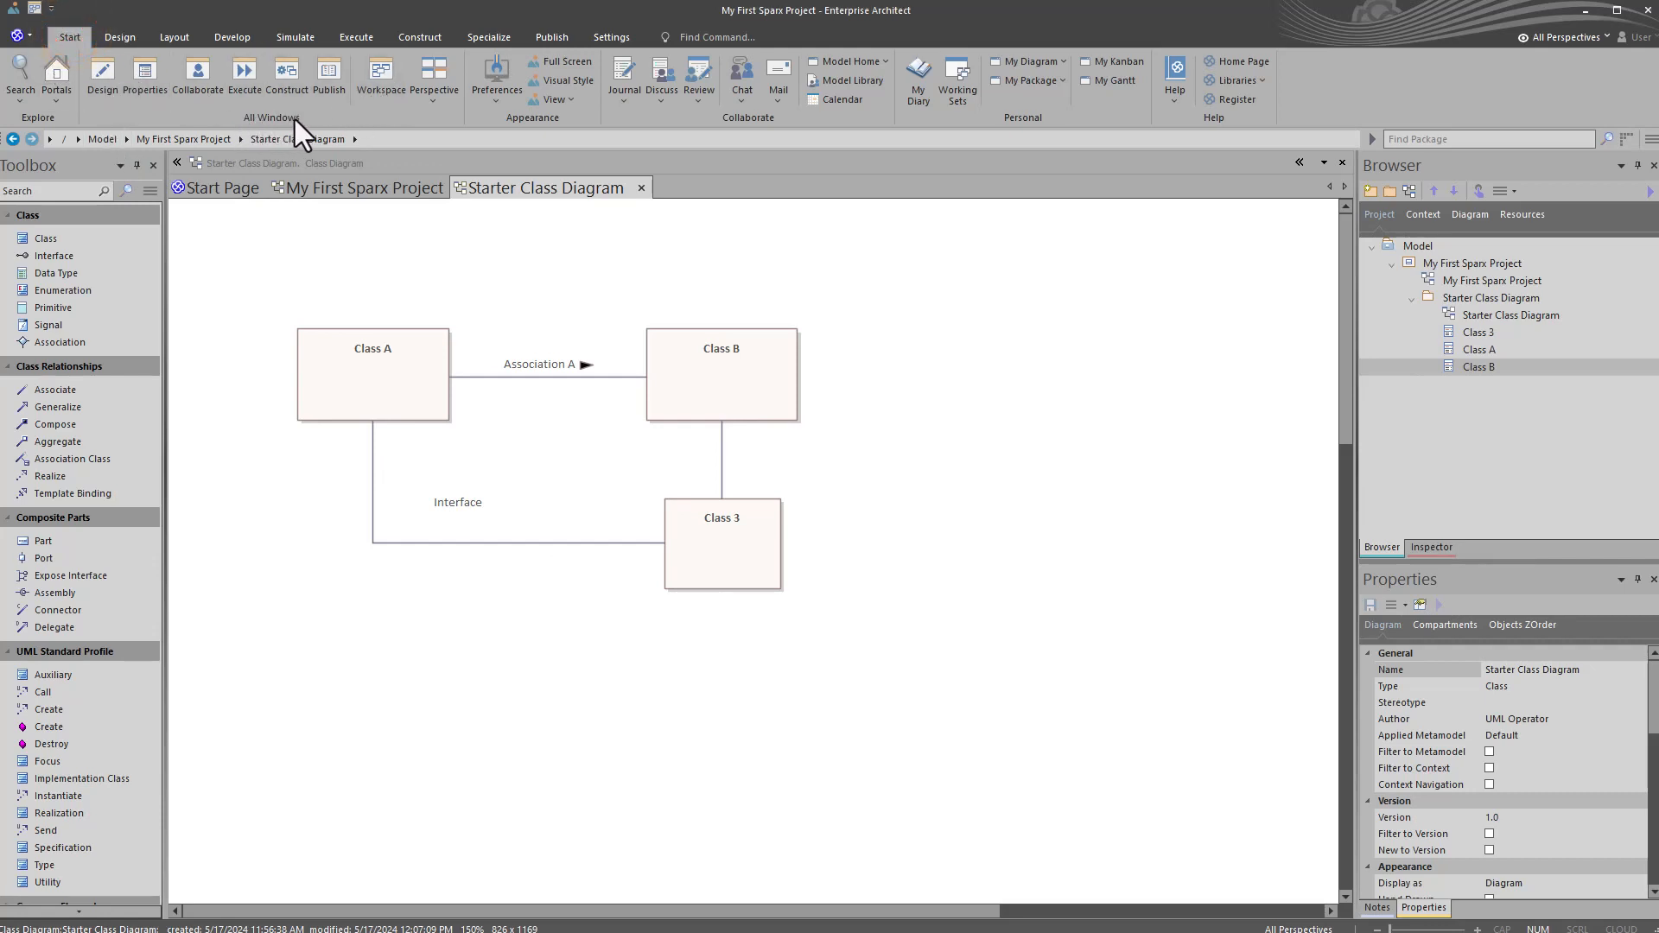
left_click(373, 75)
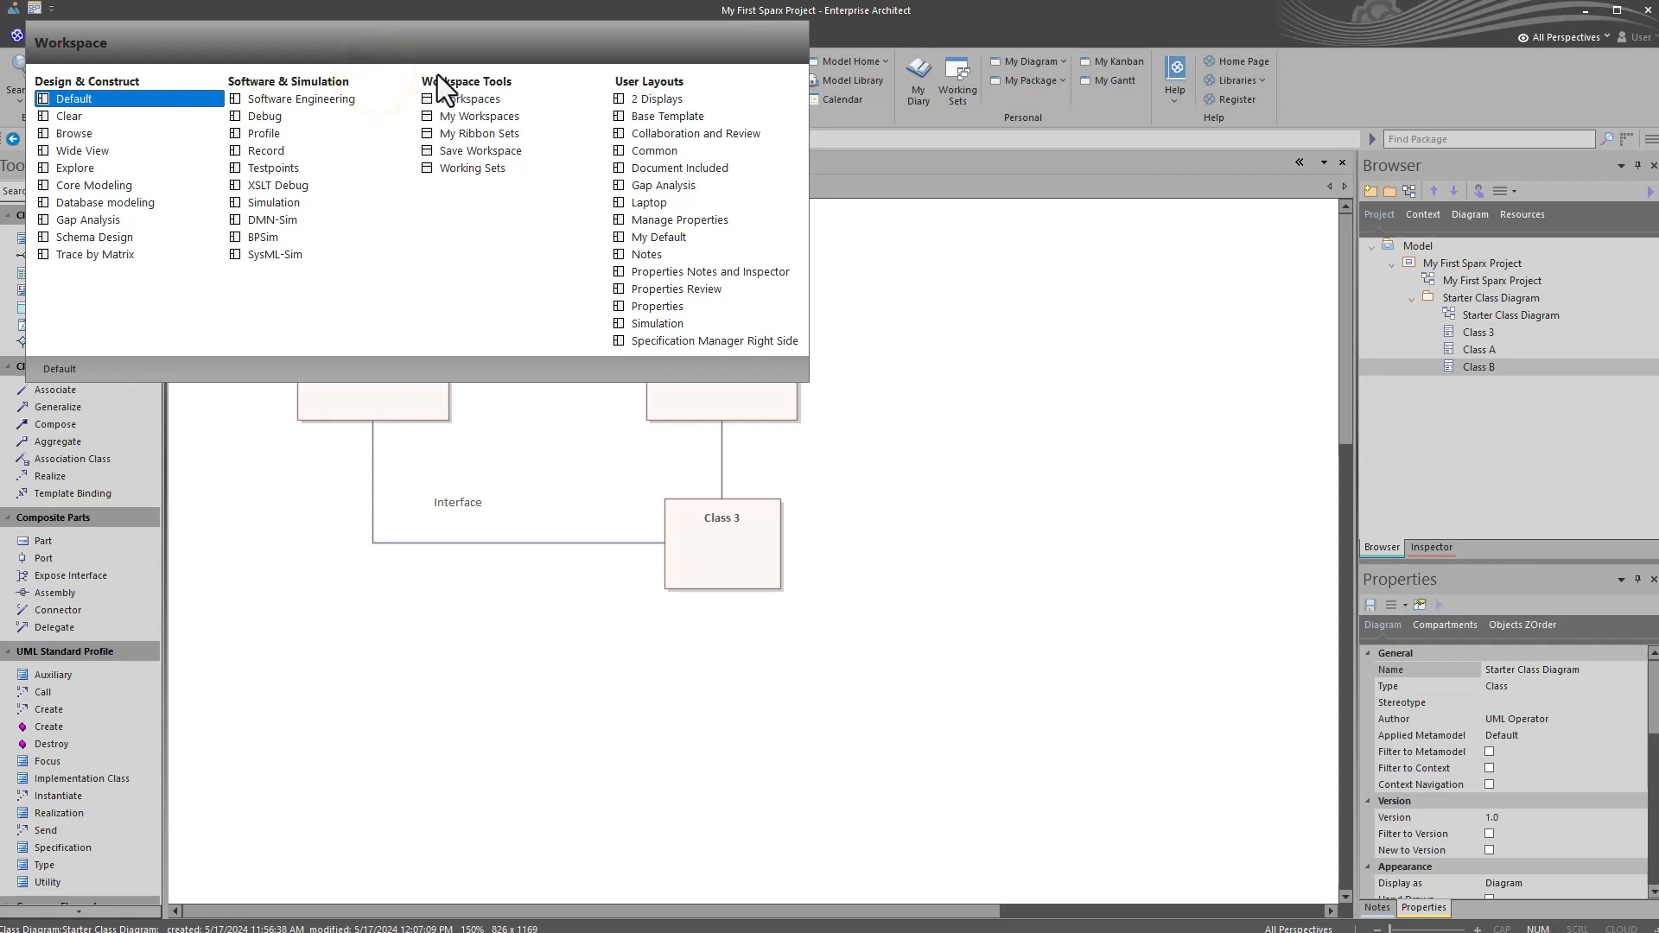
left_click(478, 121)
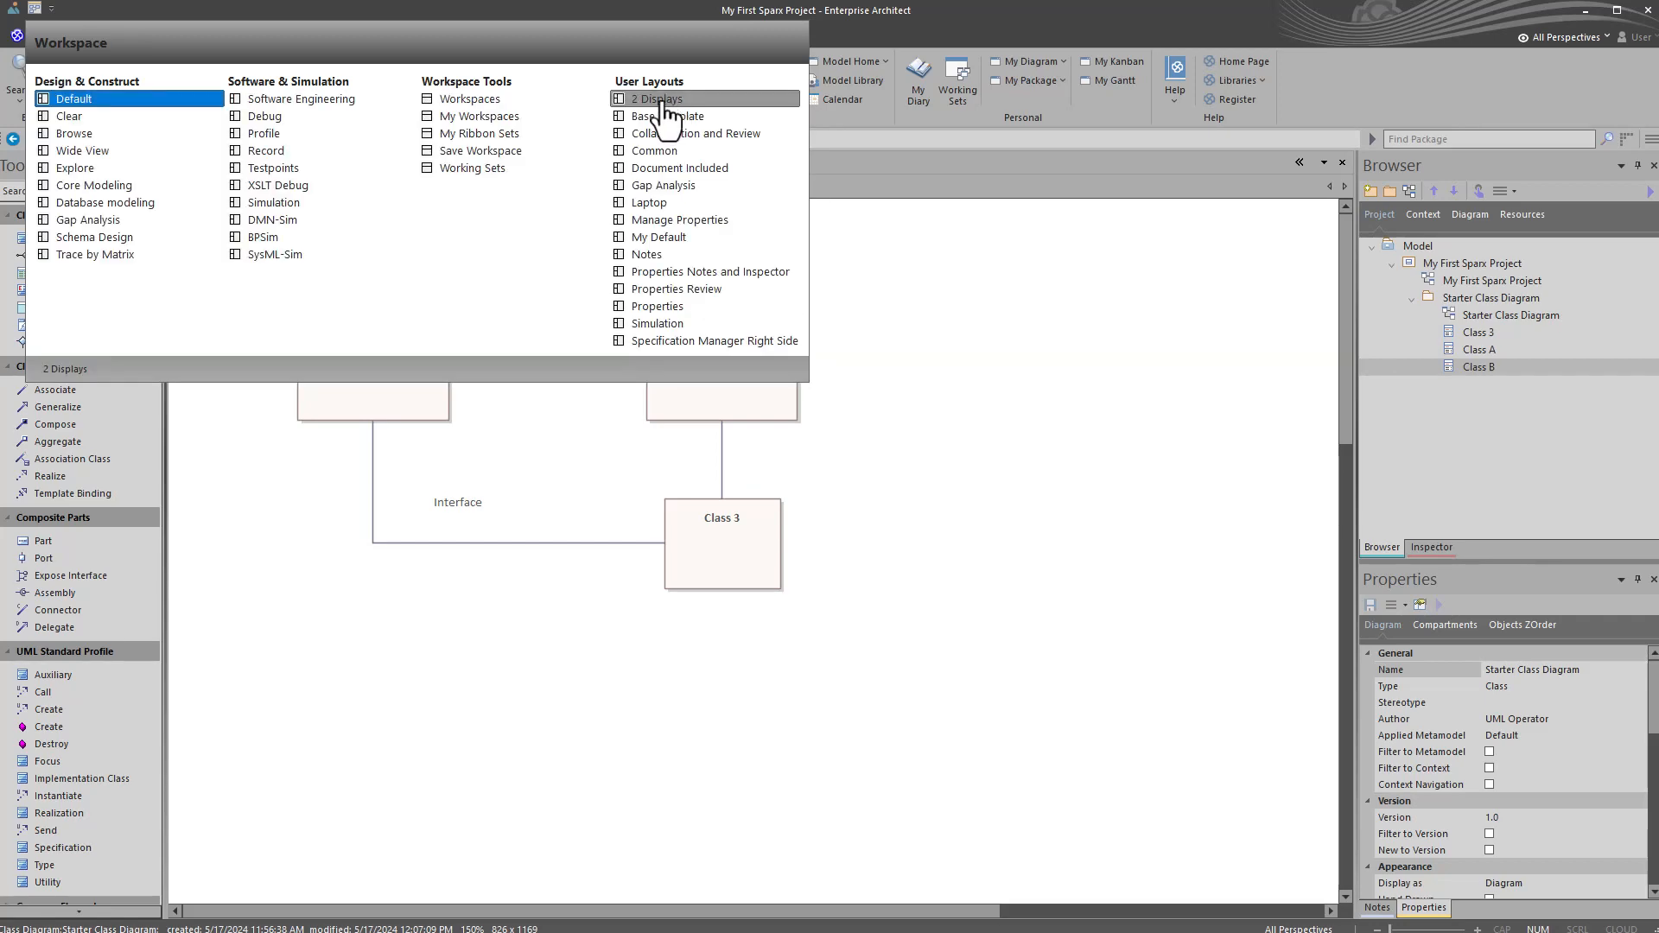
left_click(473, 120)
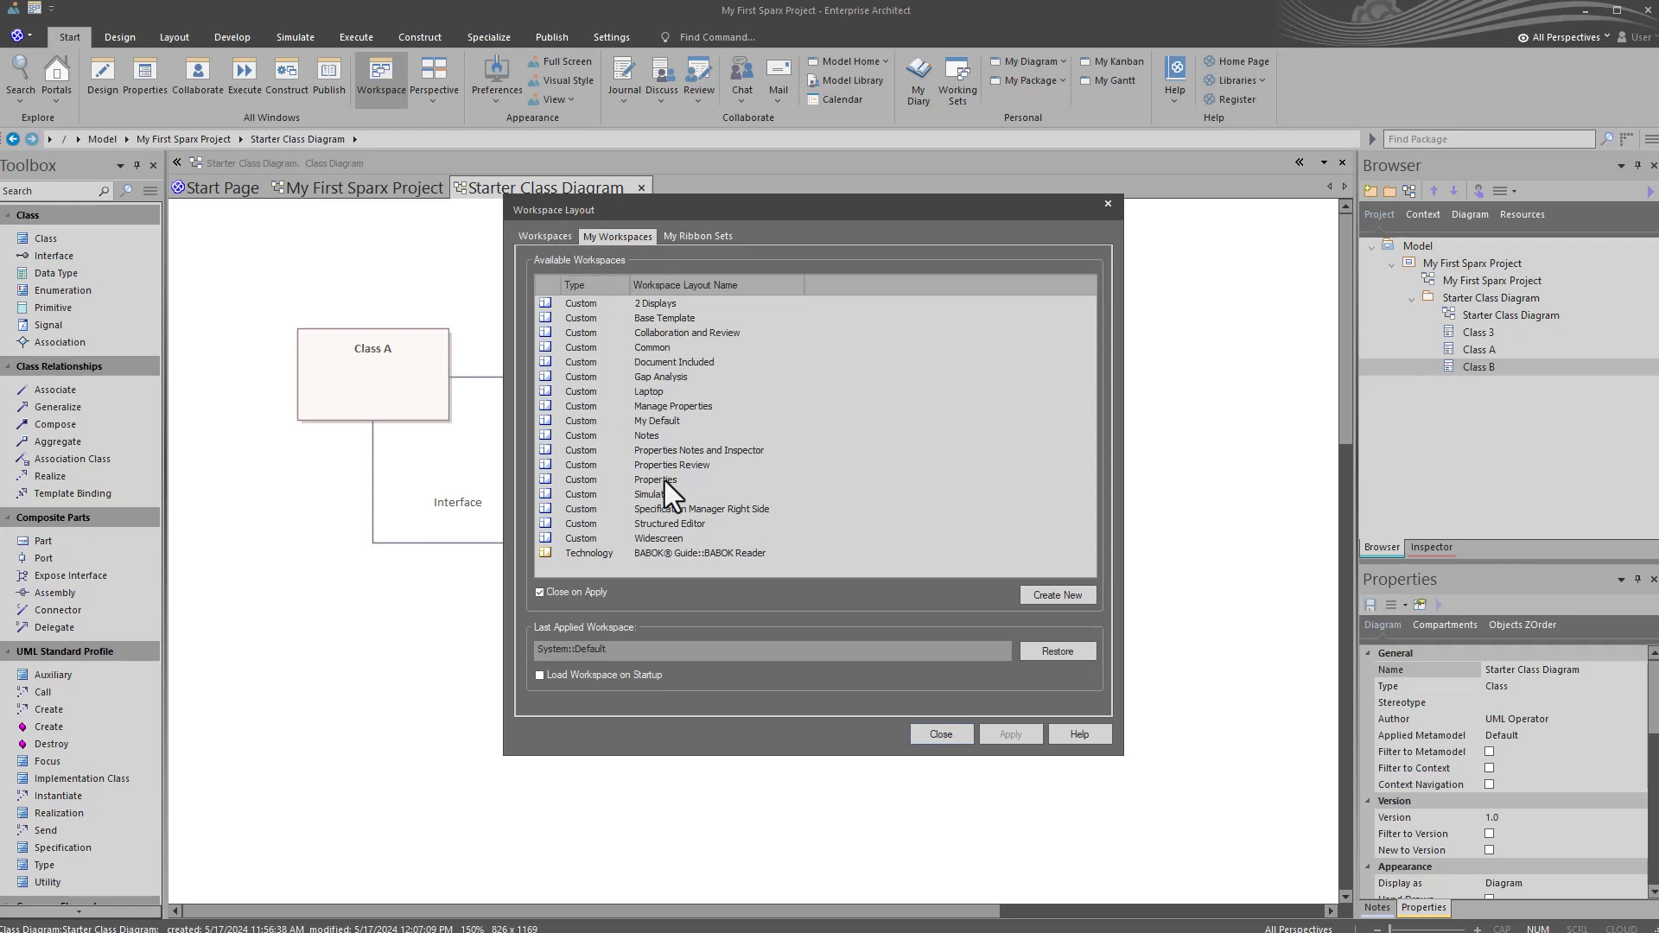
left_click(537, 238)
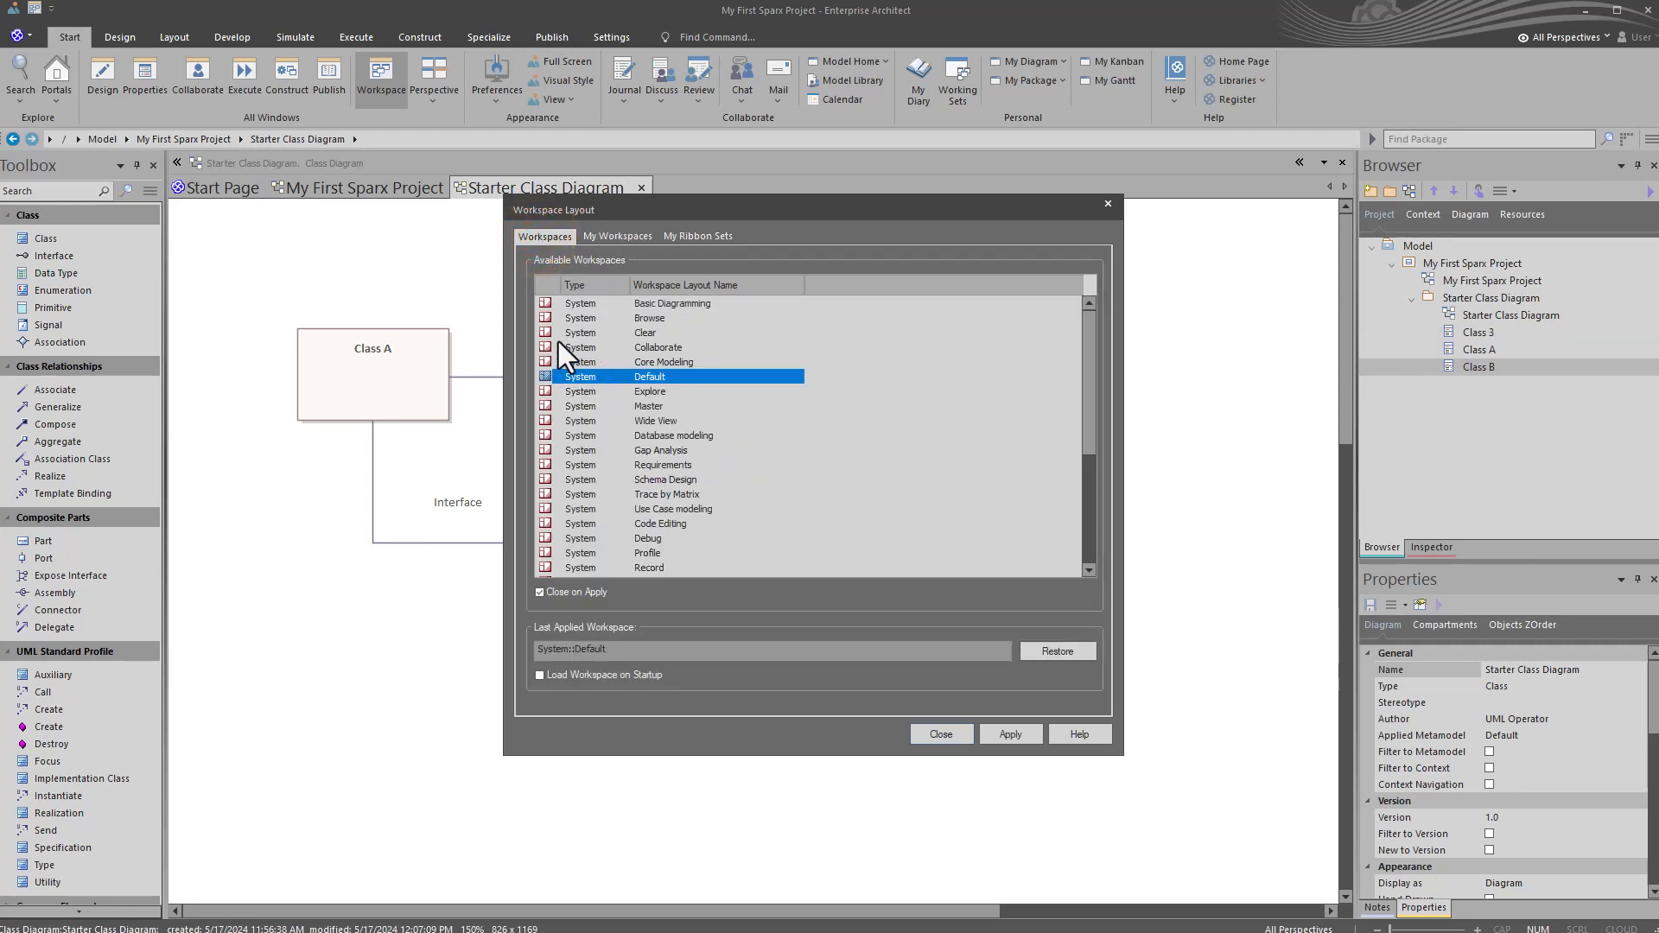
scroll(572, 469, "down", 5)
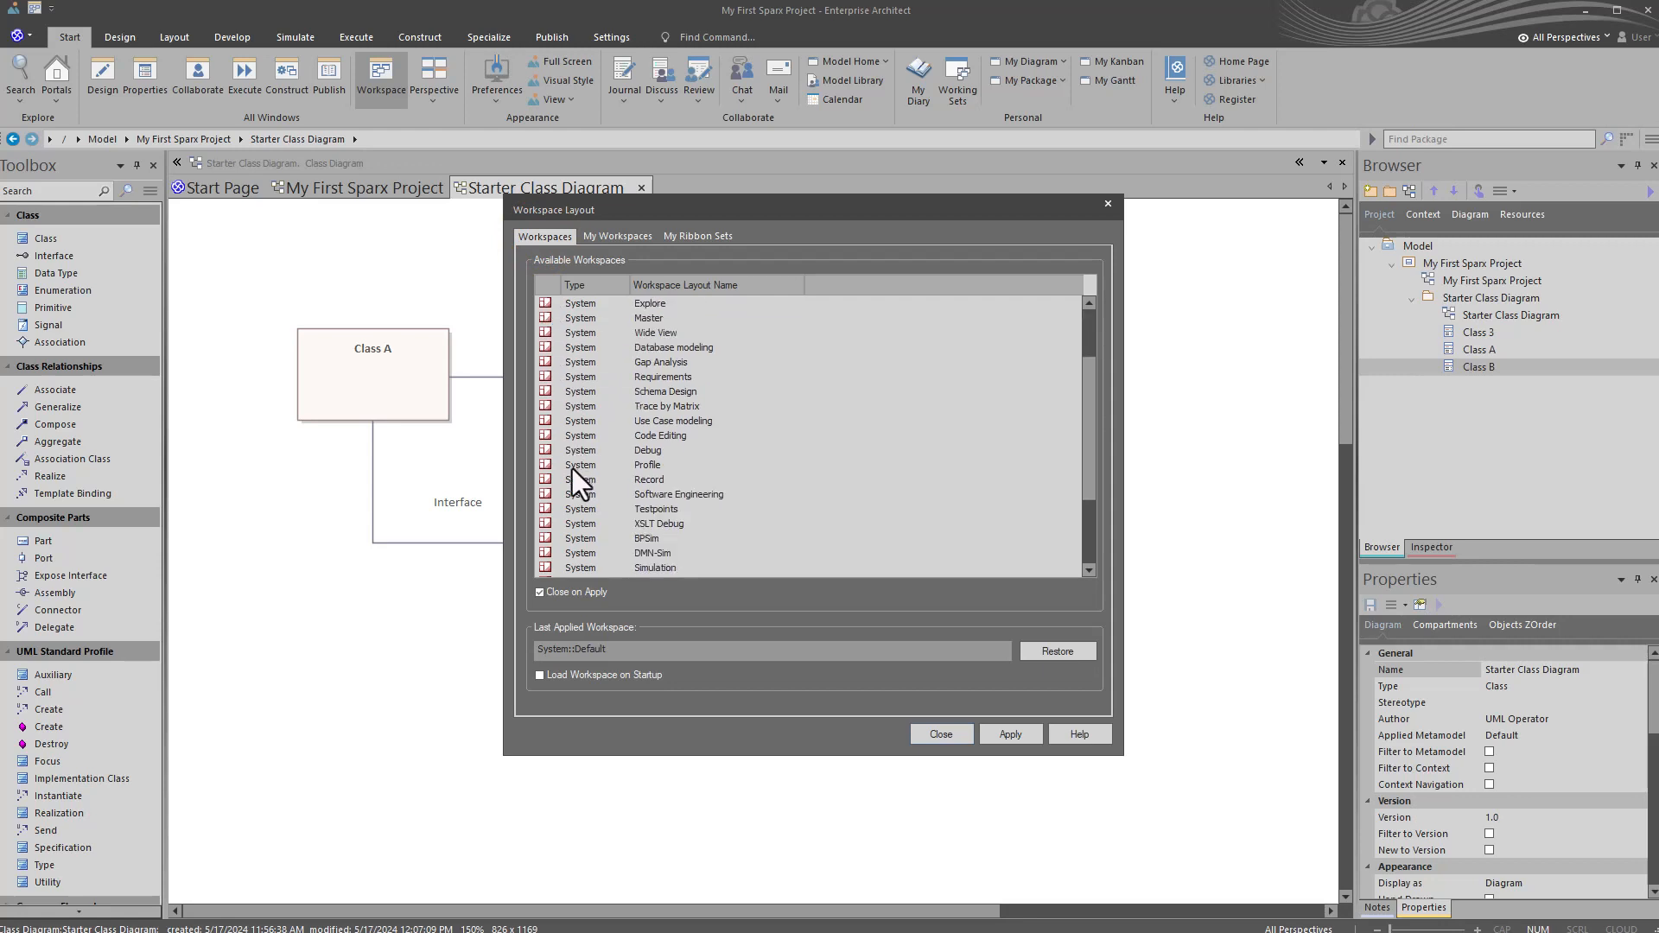
scroll(566, 464, "up", 5)
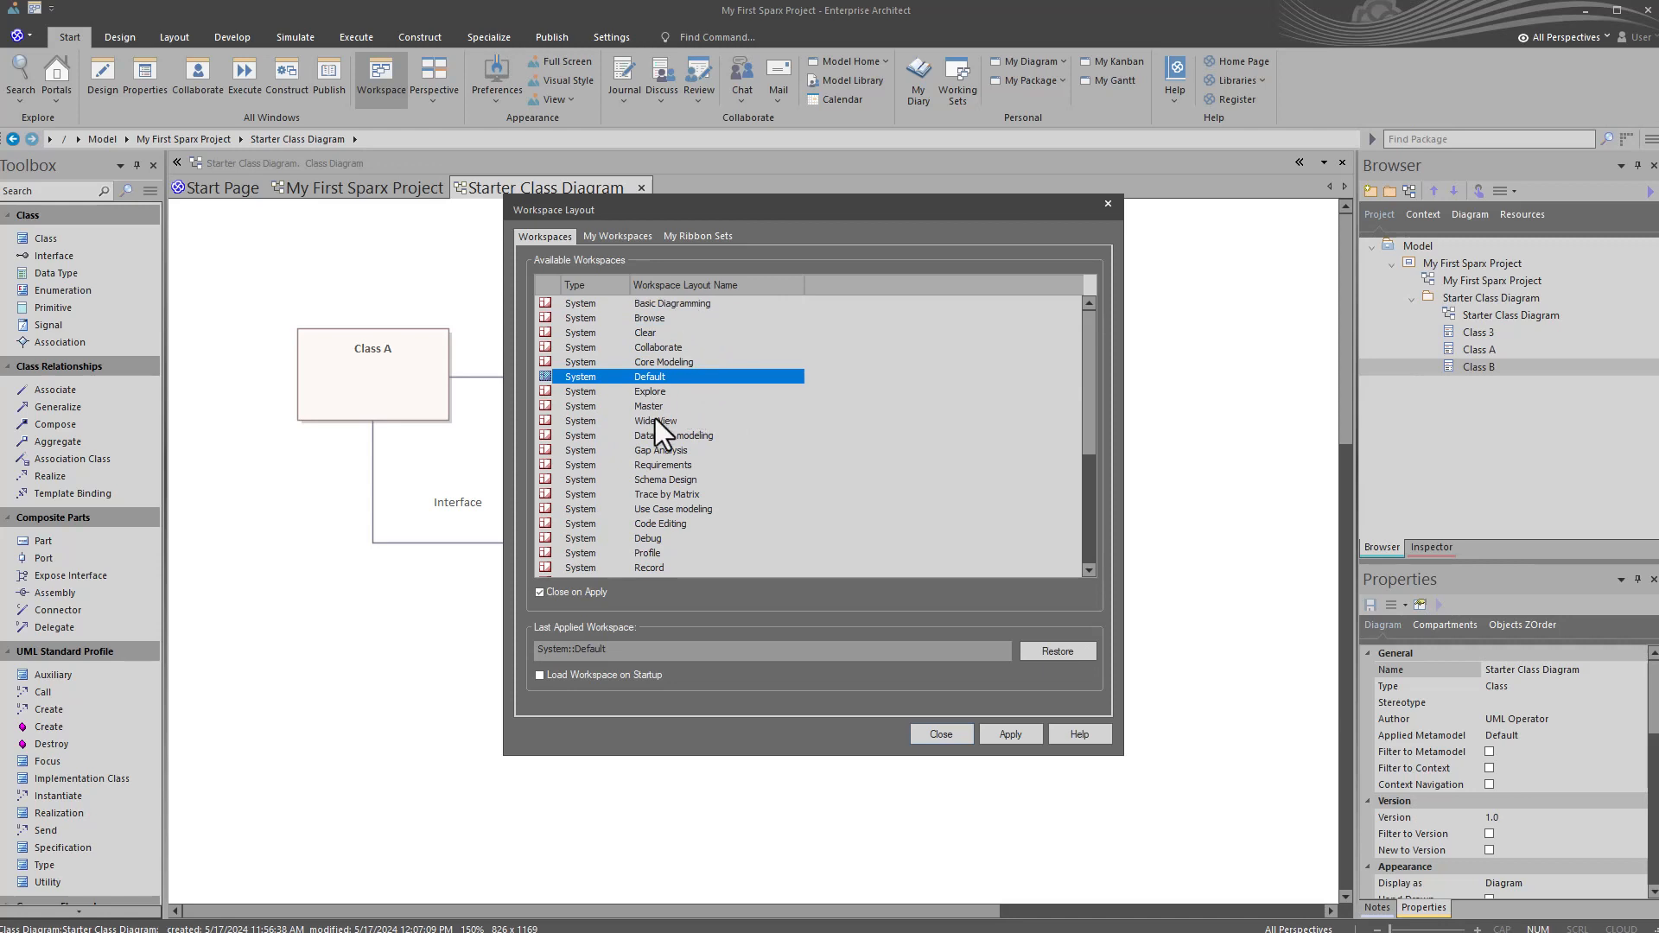
Step: Save the current window arrangement as a custom workspace layout named "A Demo"
left_click(604, 229)
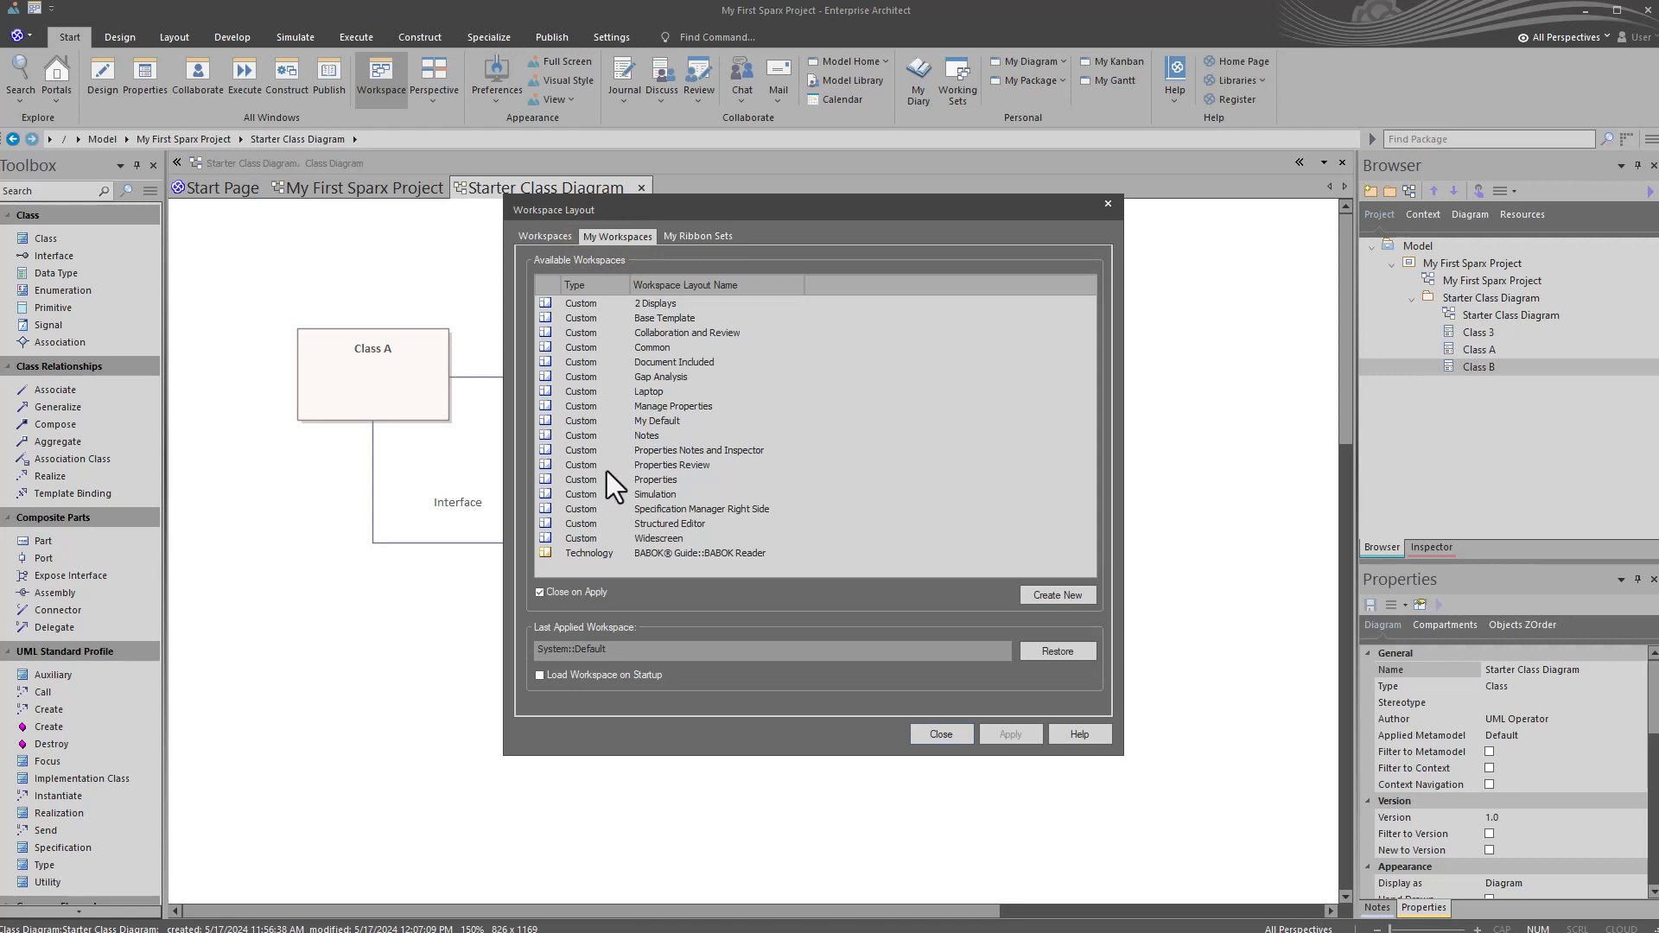
left_click(1056, 594)
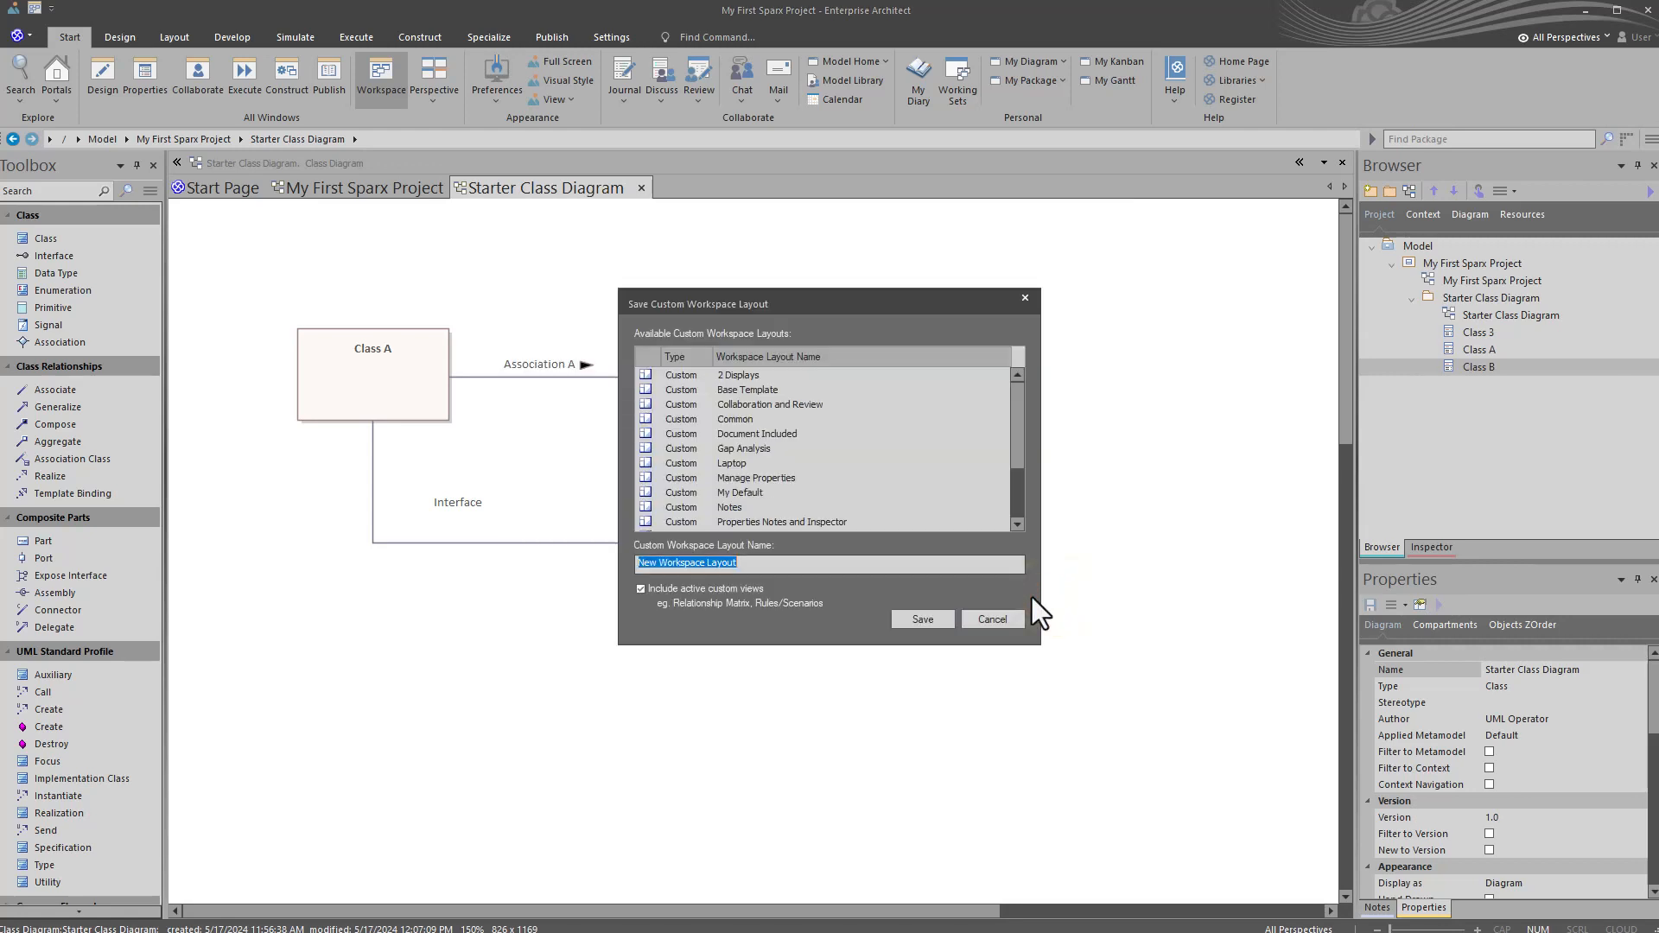
type("A Demo")
left_click(932, 625)
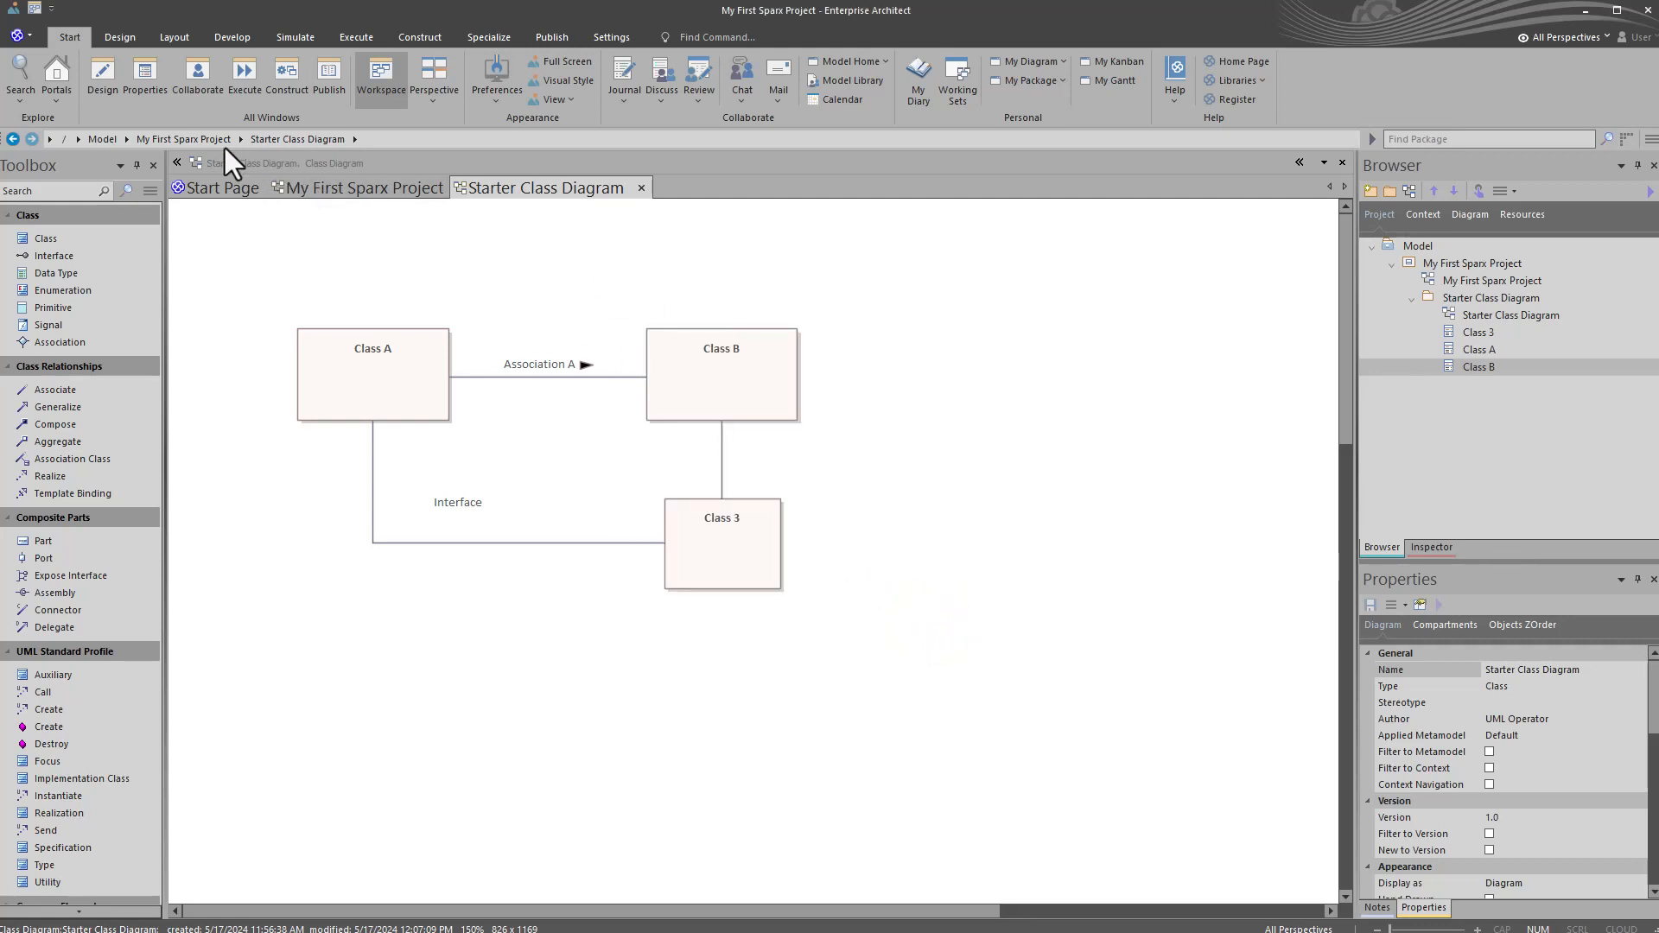
Step: Apply the Default workspace layout from the Design & Construct group
left_click(38, 8)
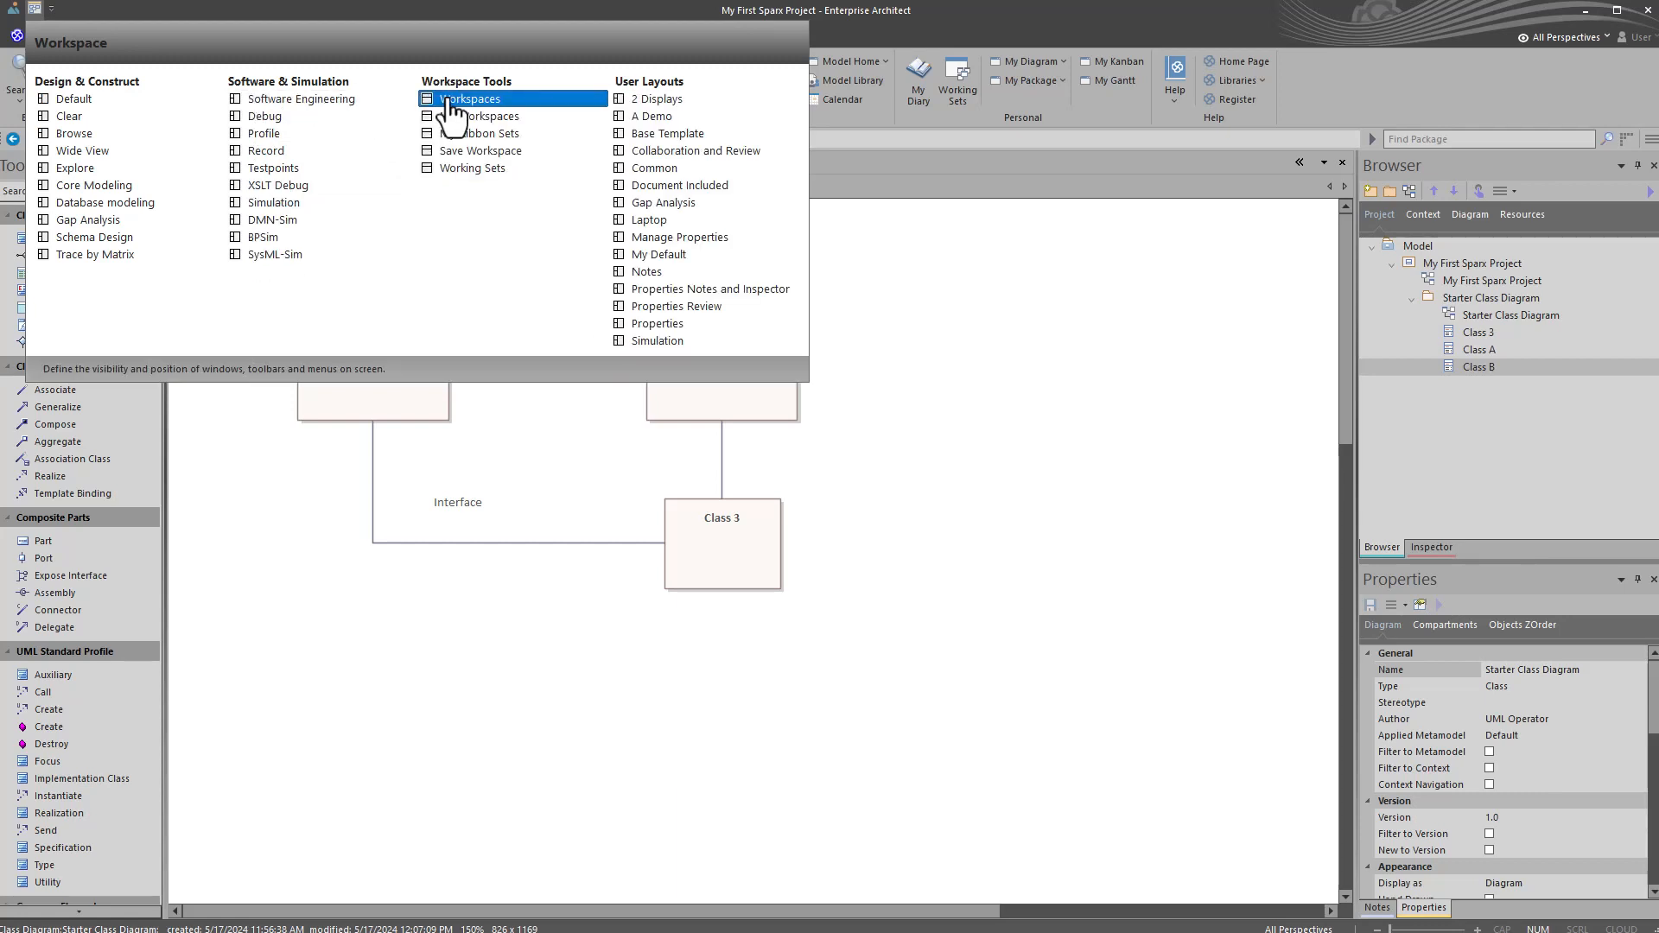
left_click(480, 150)
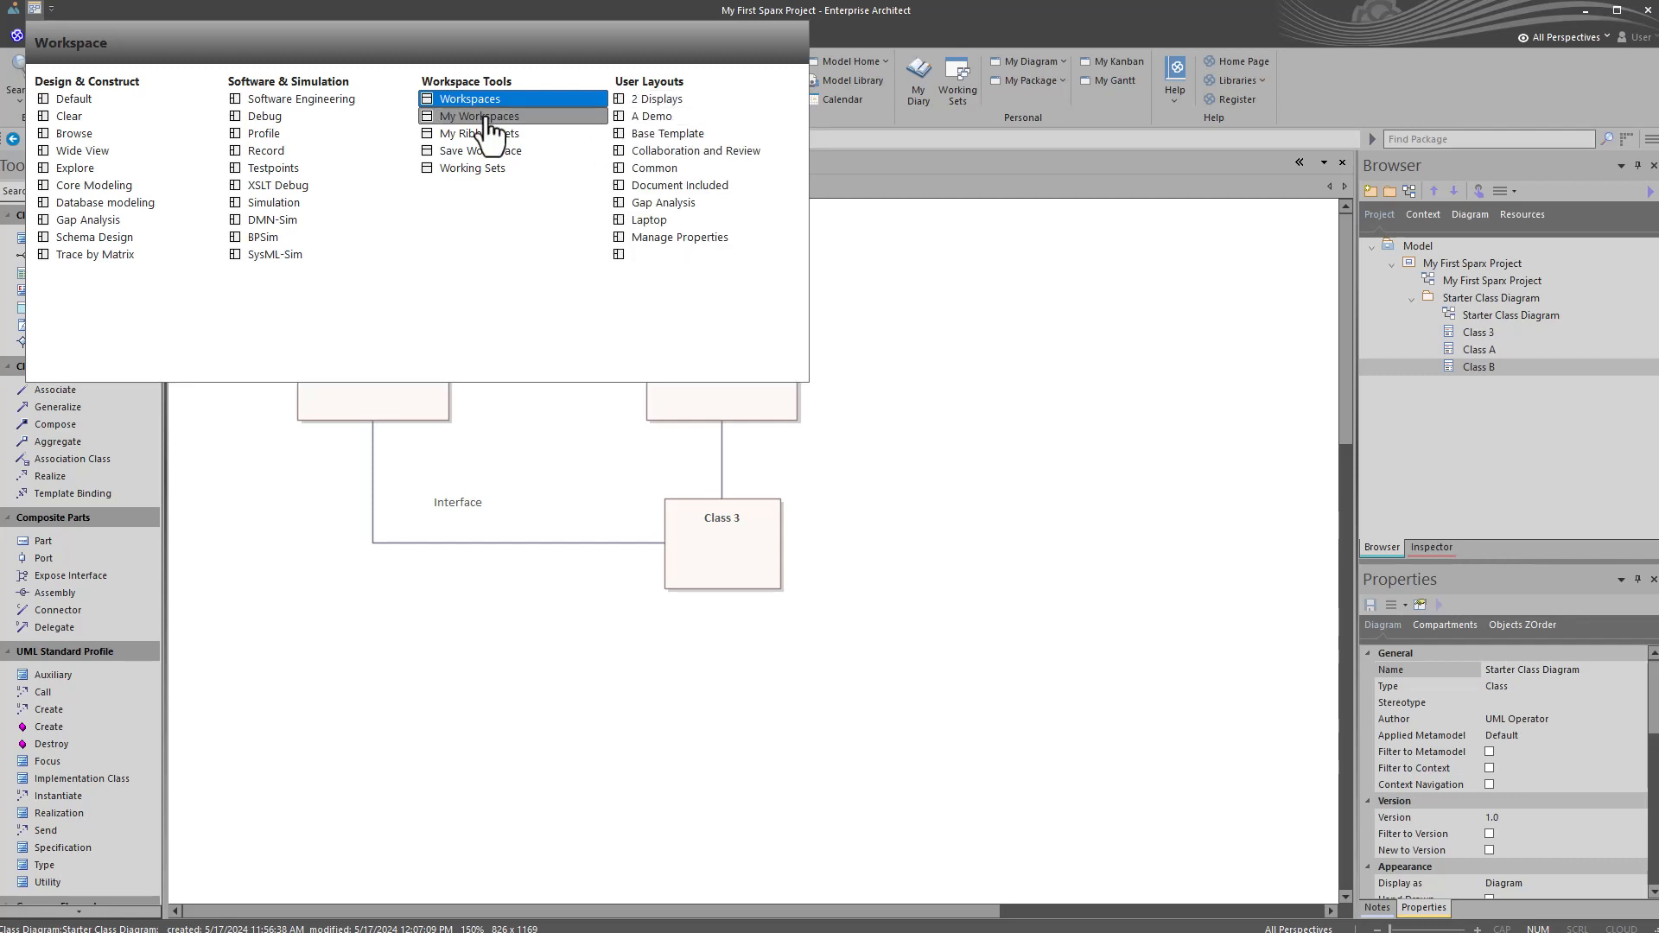
left_click(101, 104)
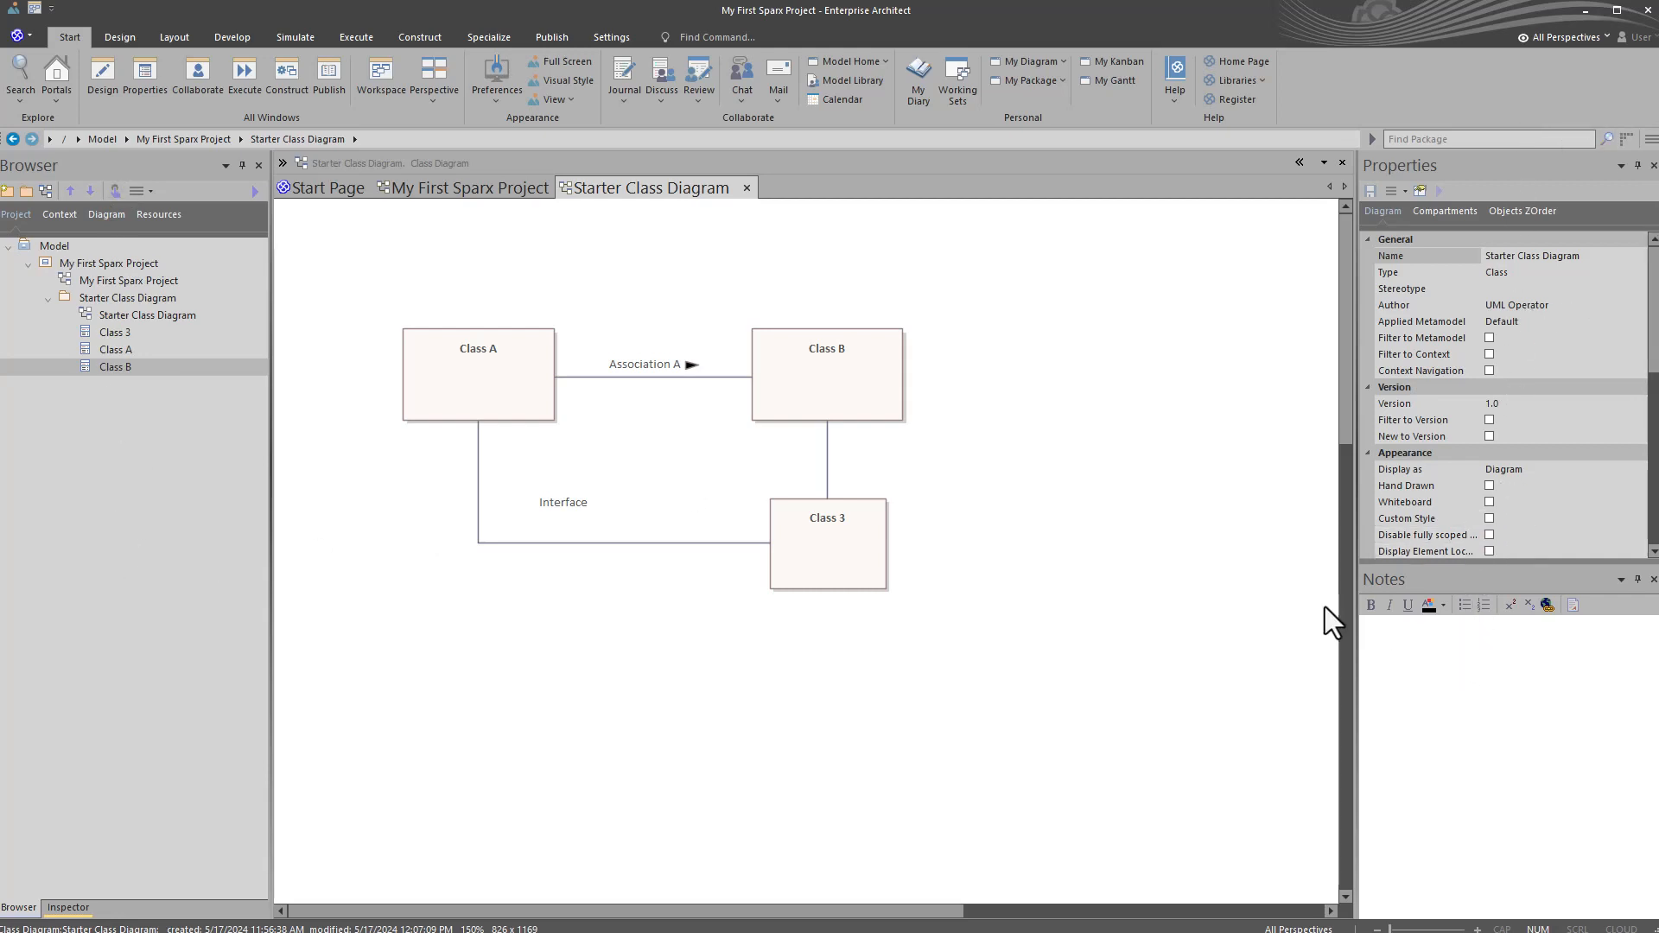
Step: Apply the saved user layout A Demo and bring the Notes window to the front
left_click(36, 8)
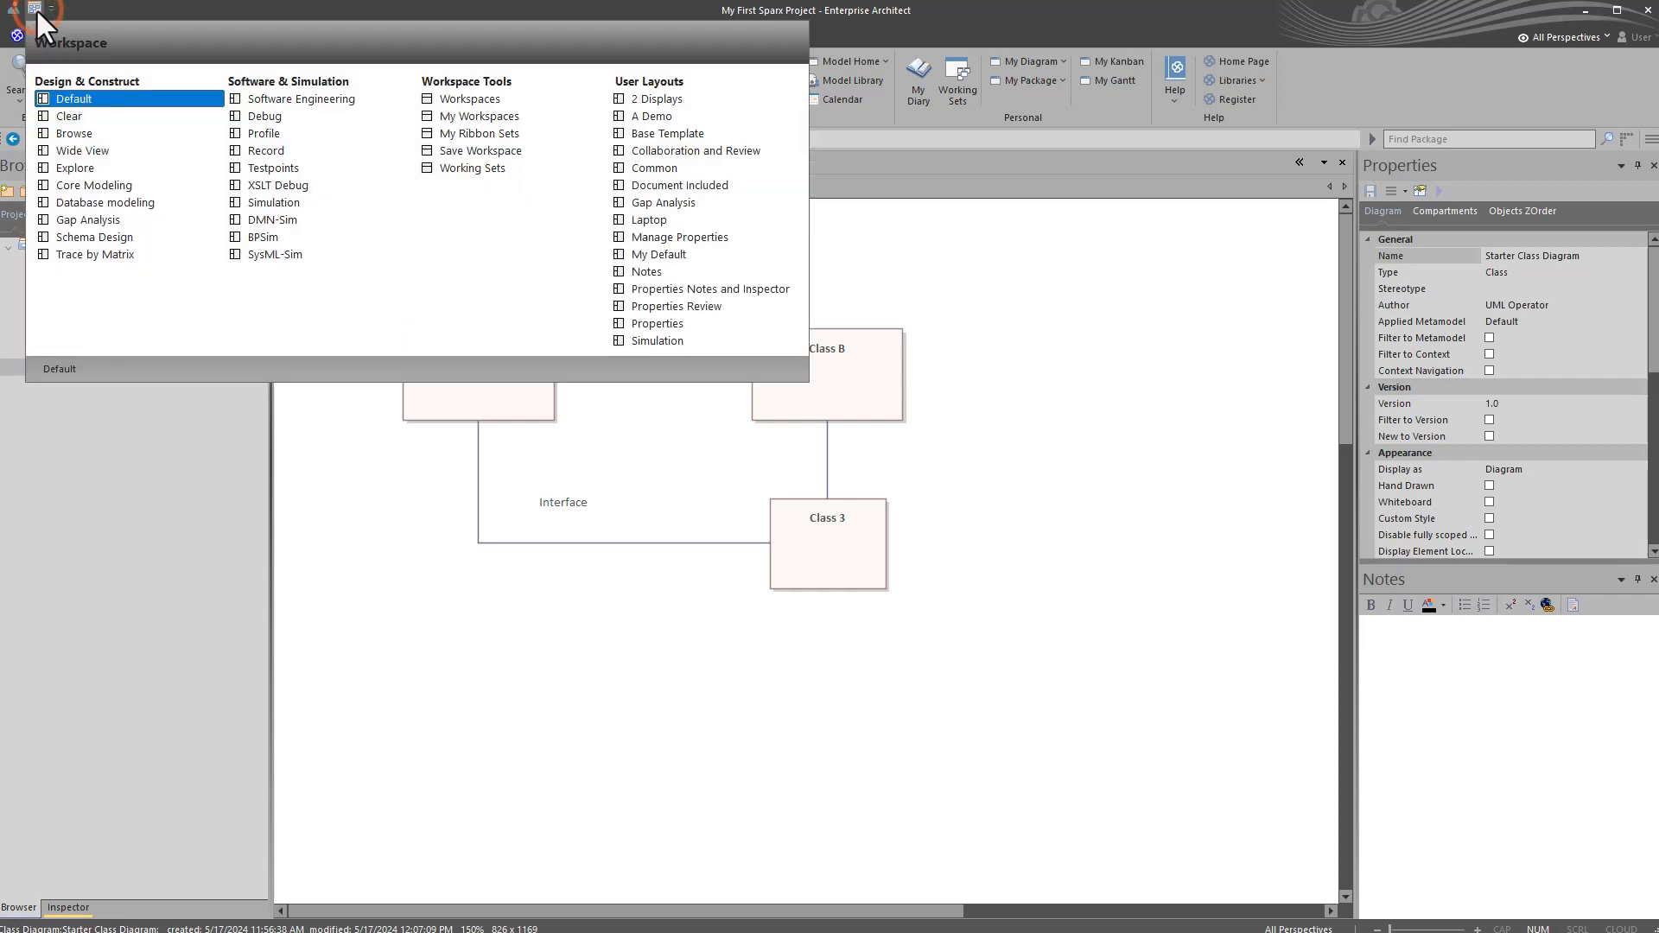
left_click(667, 115)
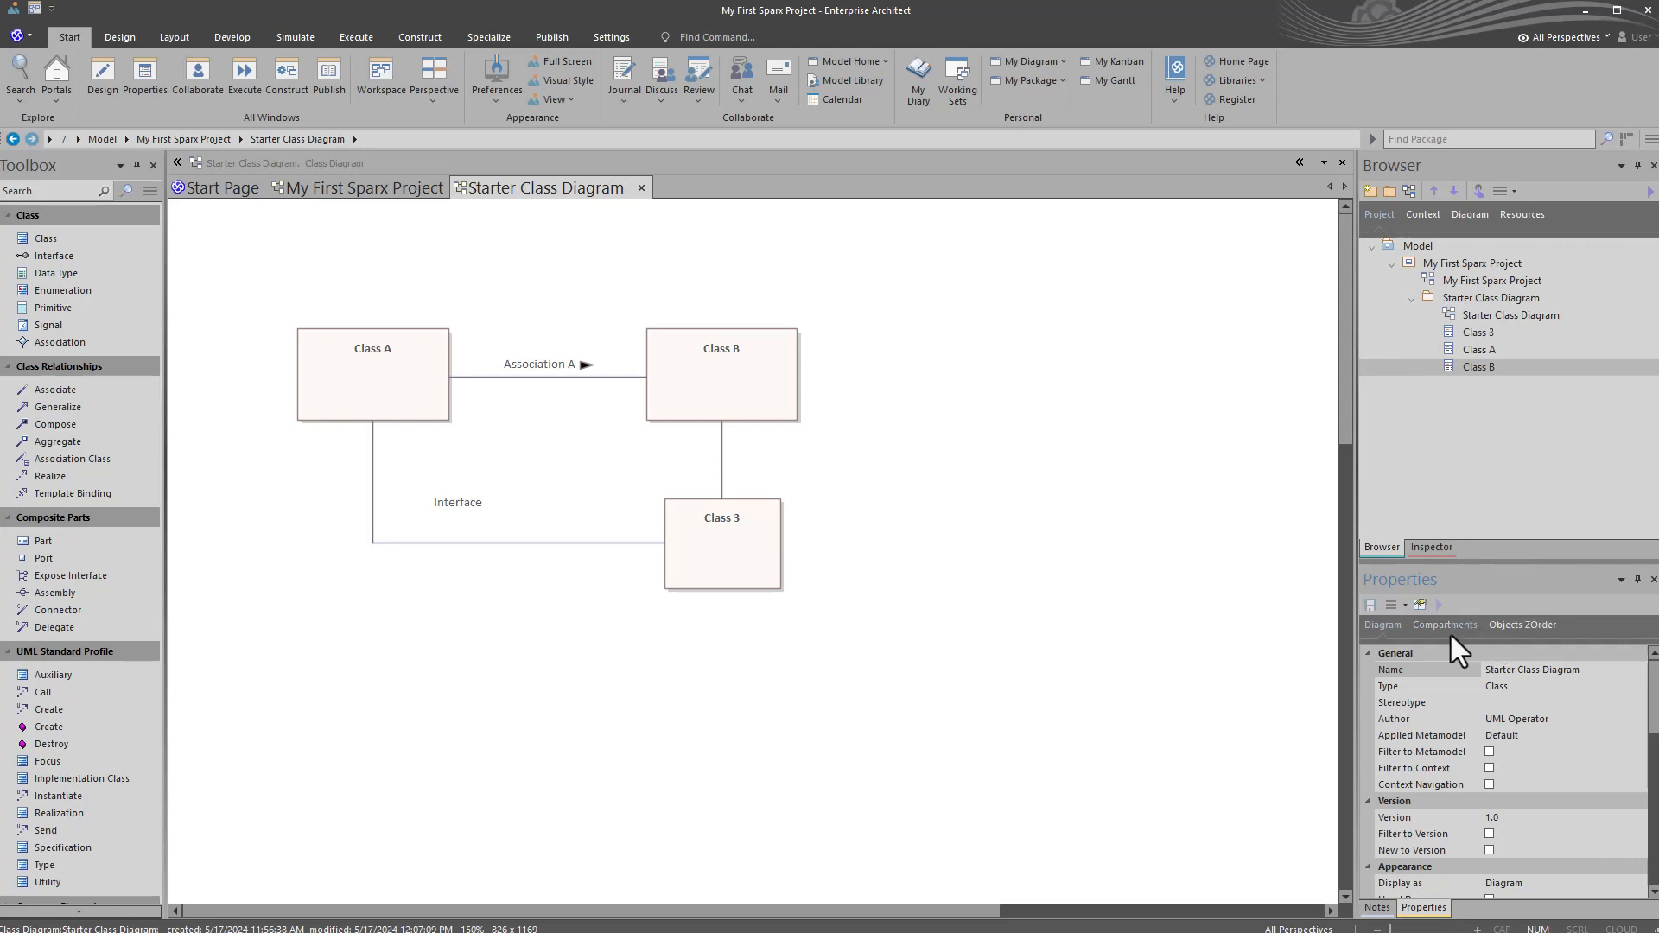
left_click(1377, 907)
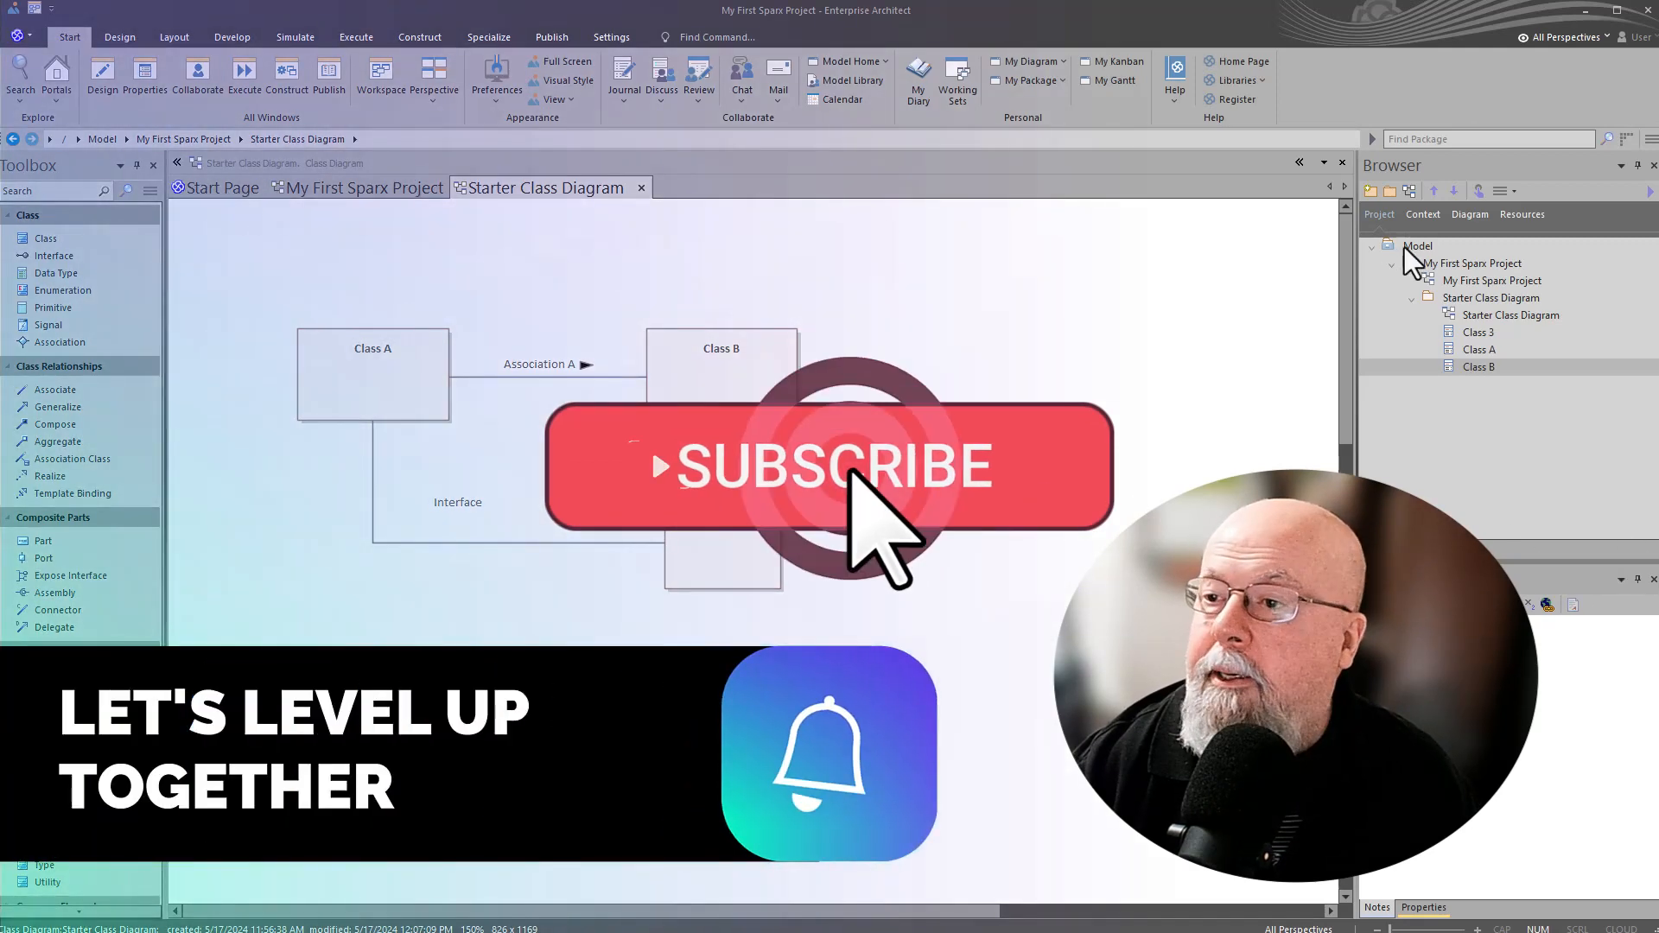
Step: Select the Model root node and look through the Start Page's pattern, add-diagram and guidance views
left_click(1403, 247)
left_click(199, 182)
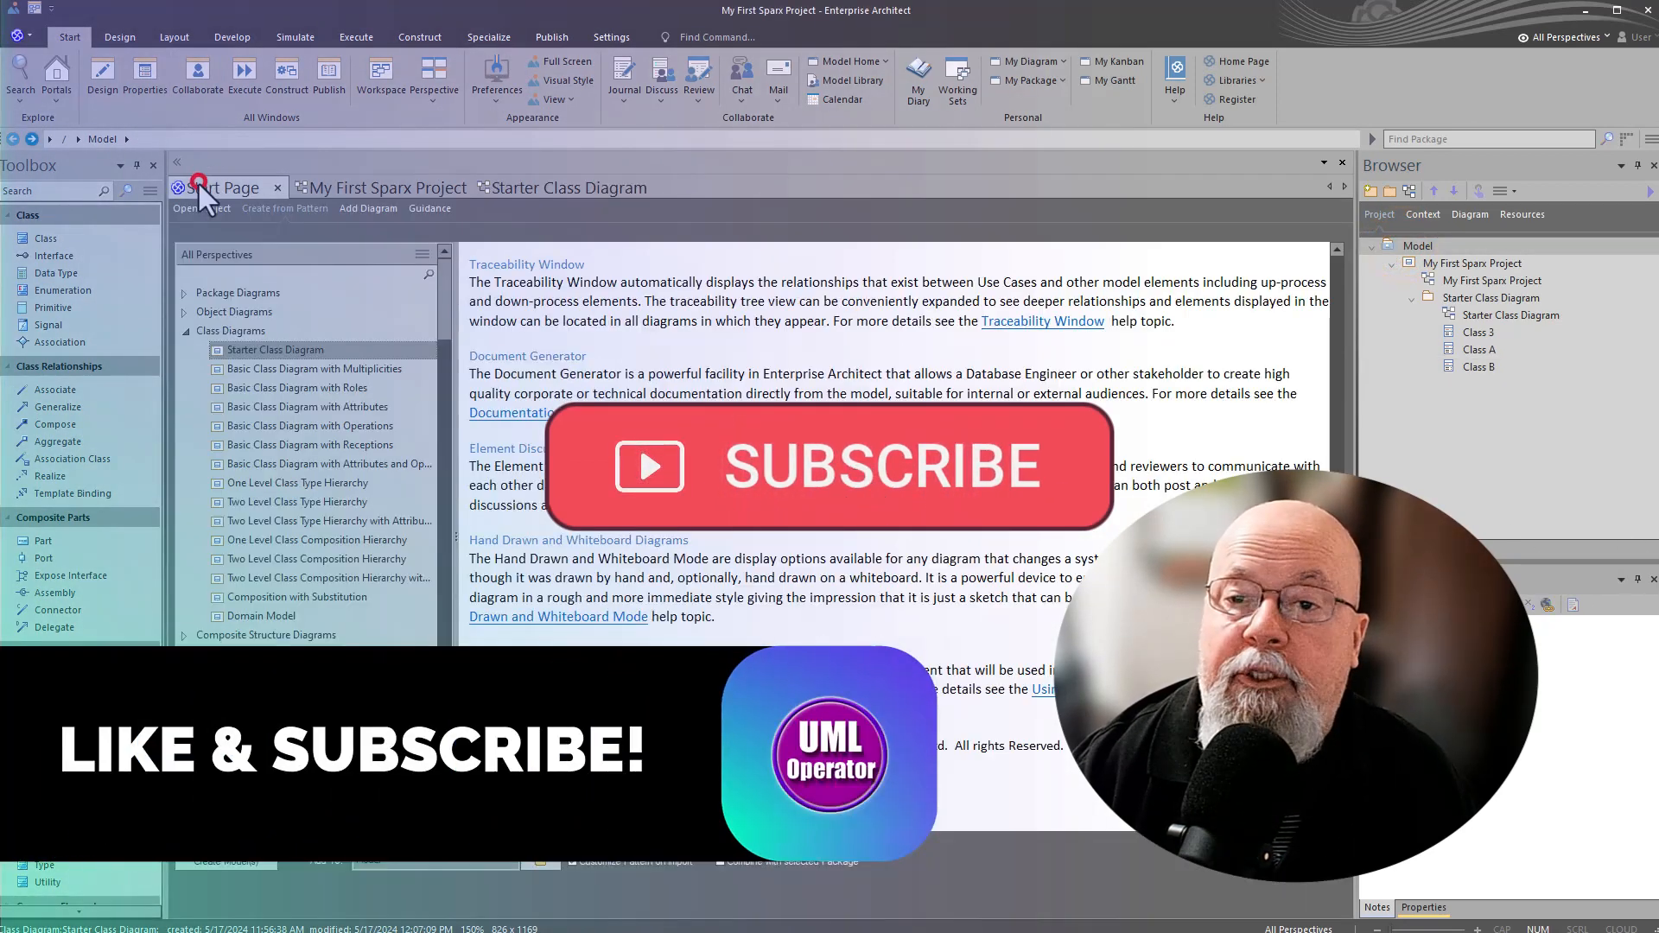
left_click(363, 208)
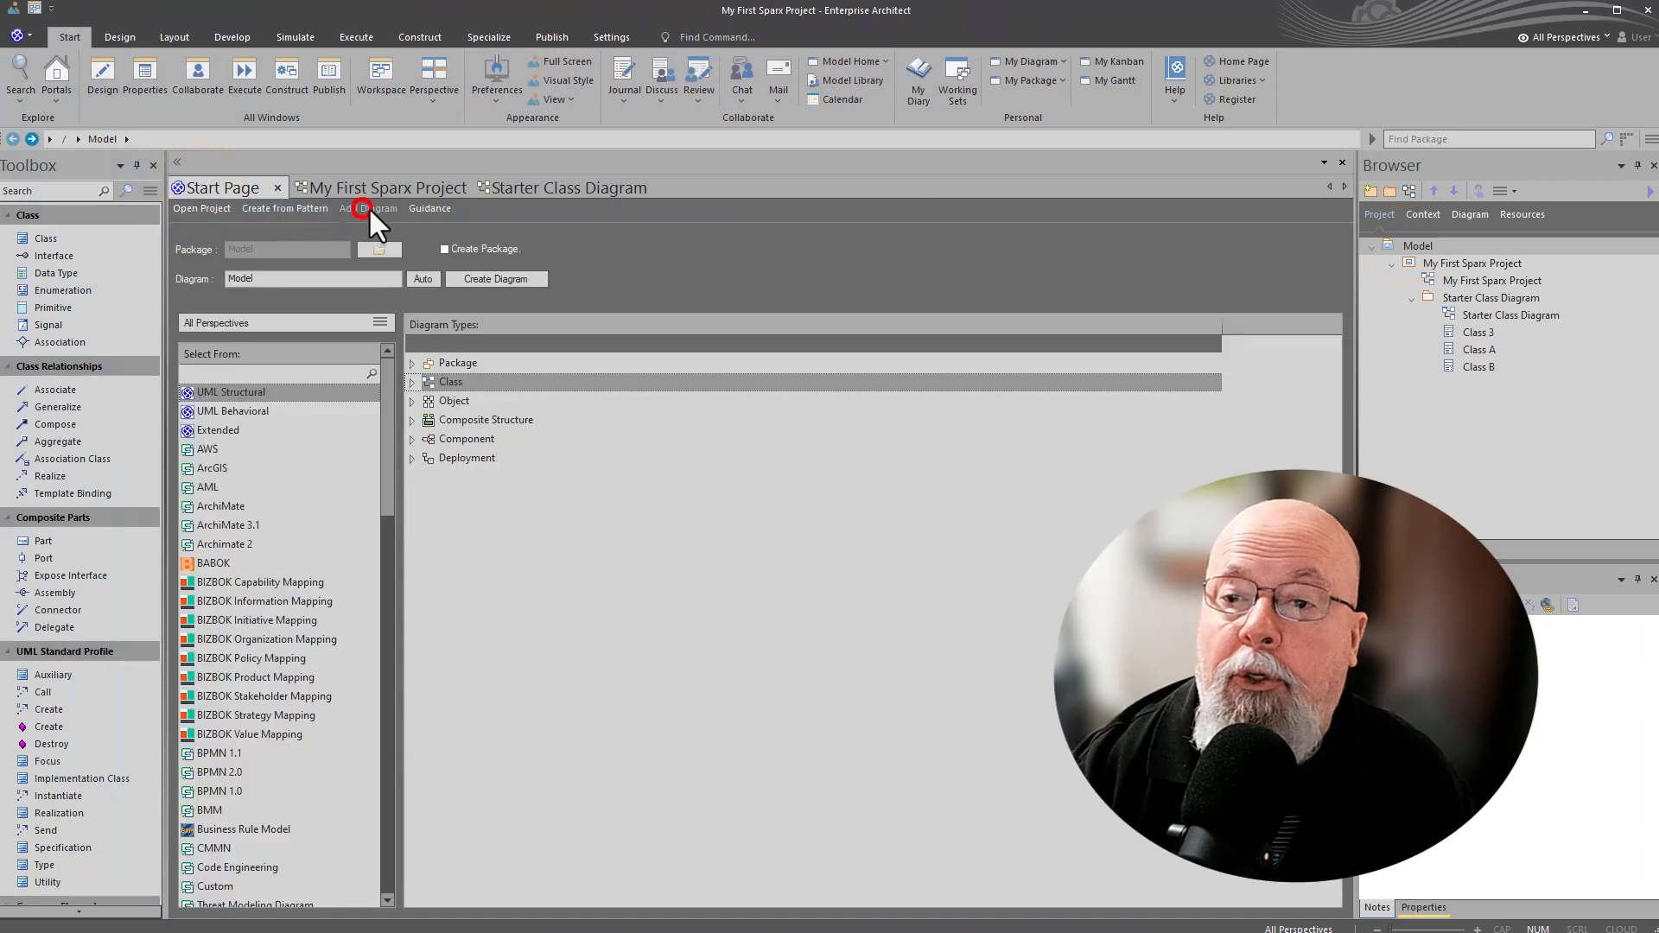
left_click(423, 208)
left_click(286, 207)
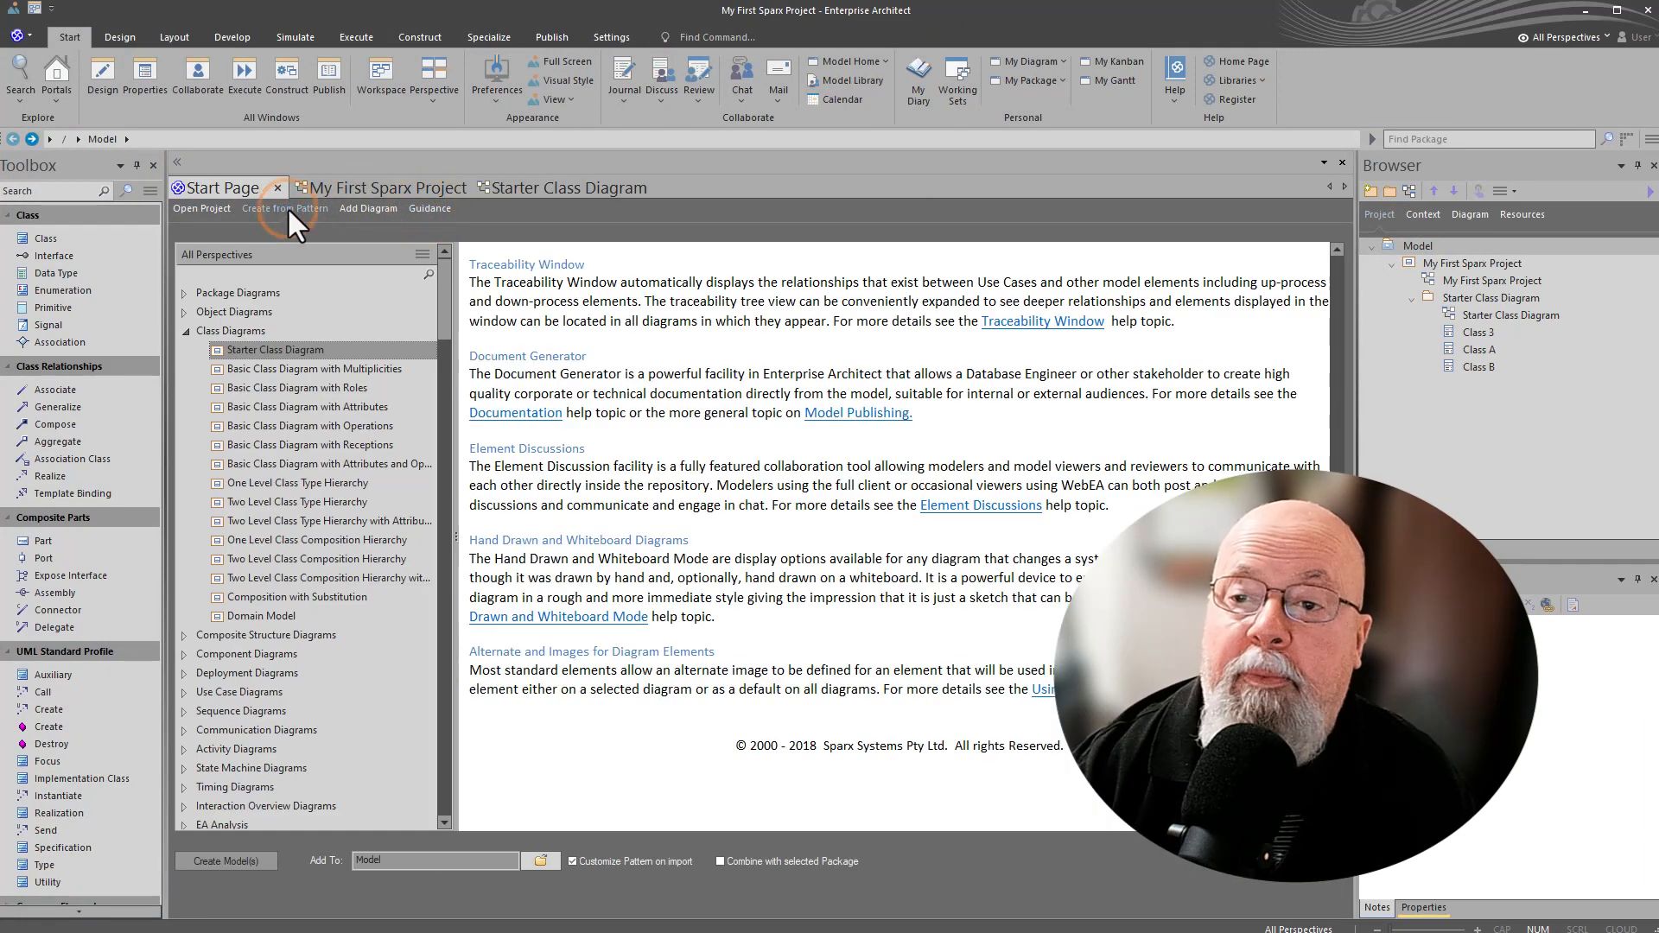
Step: Check the options for the recent project My First Sparx Project on the Start Page, and return to the Starter Class Diagram
left_click(210, 206)
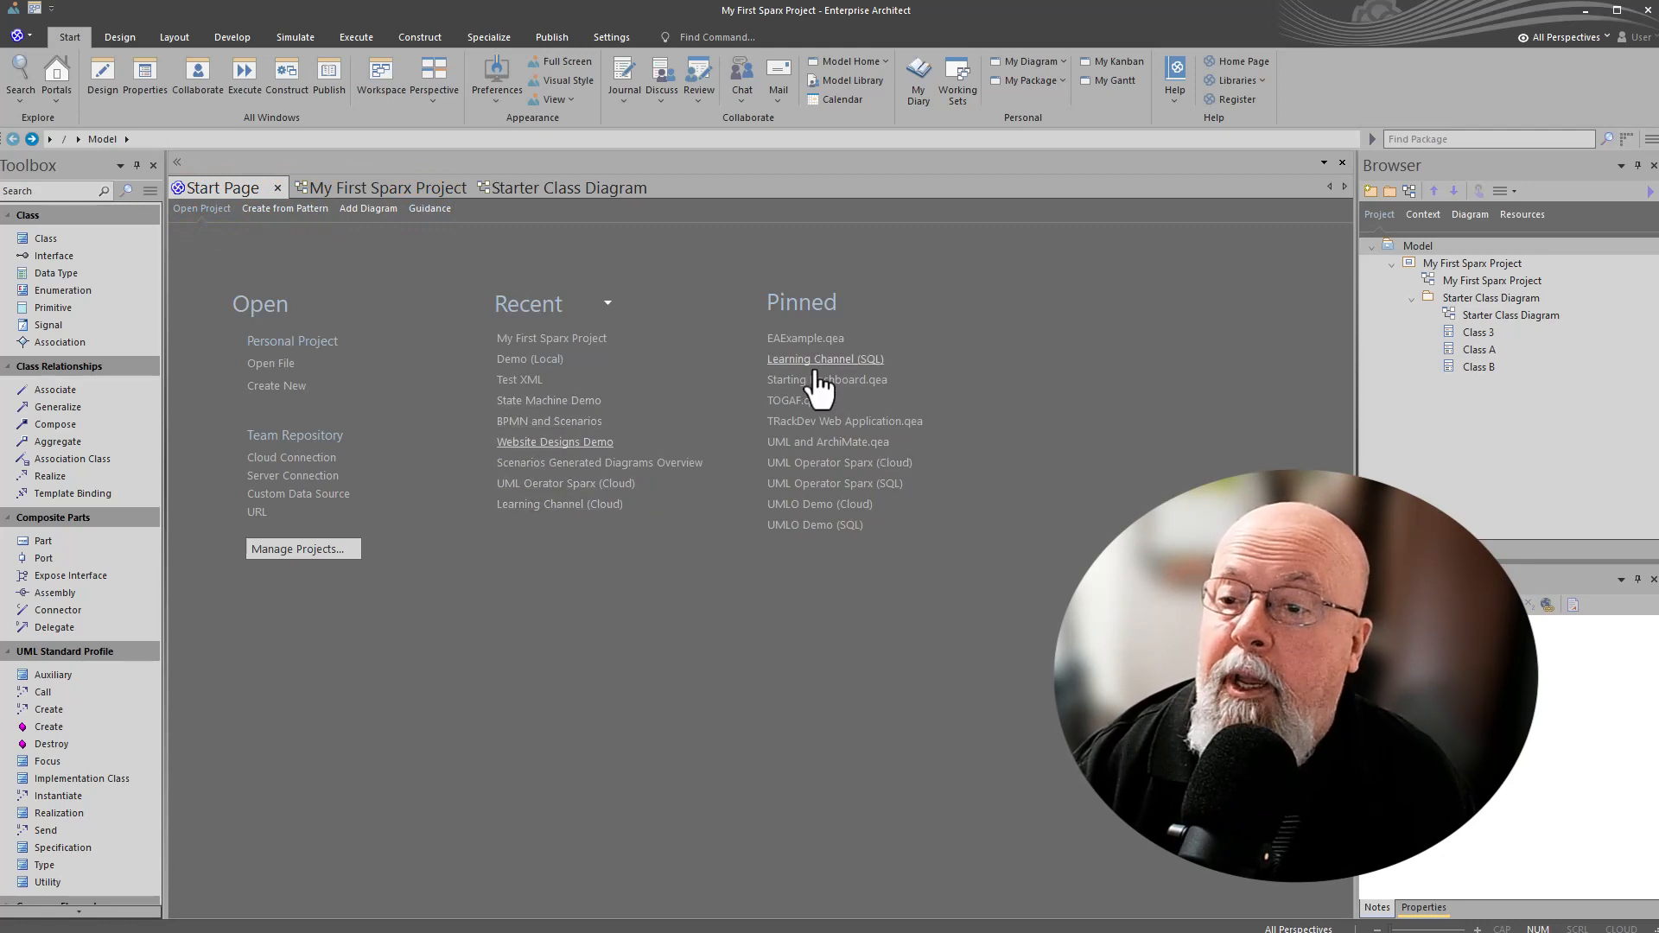
right_click(541, 338)
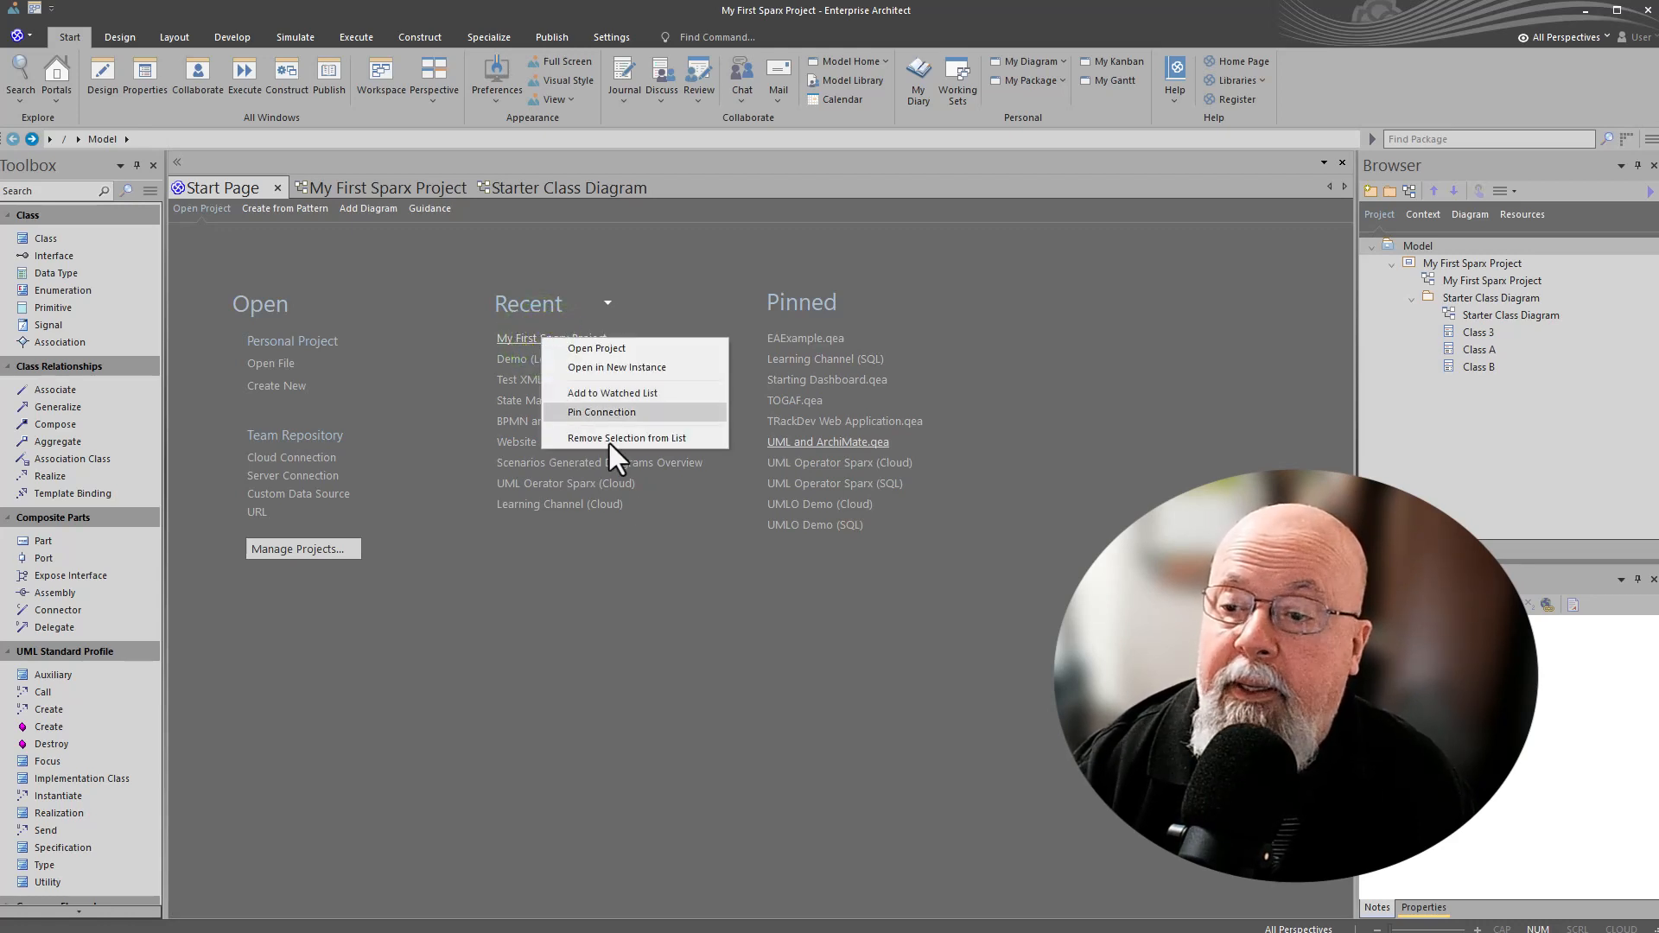
left_click(810, 683)
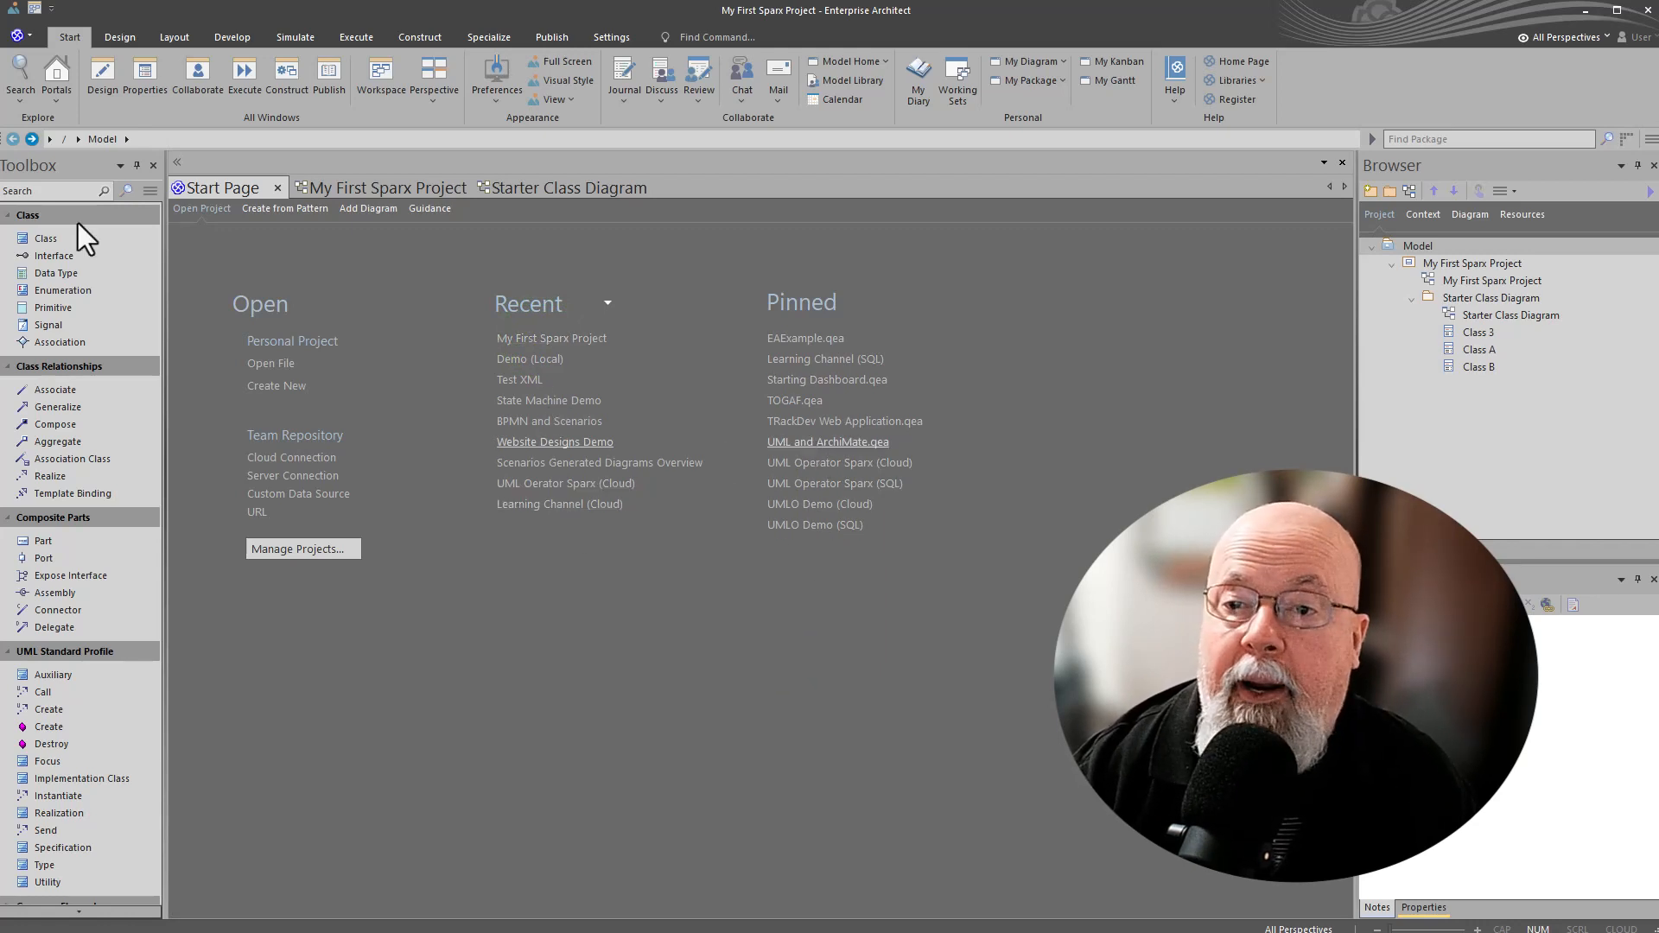
left_click(335, 188)
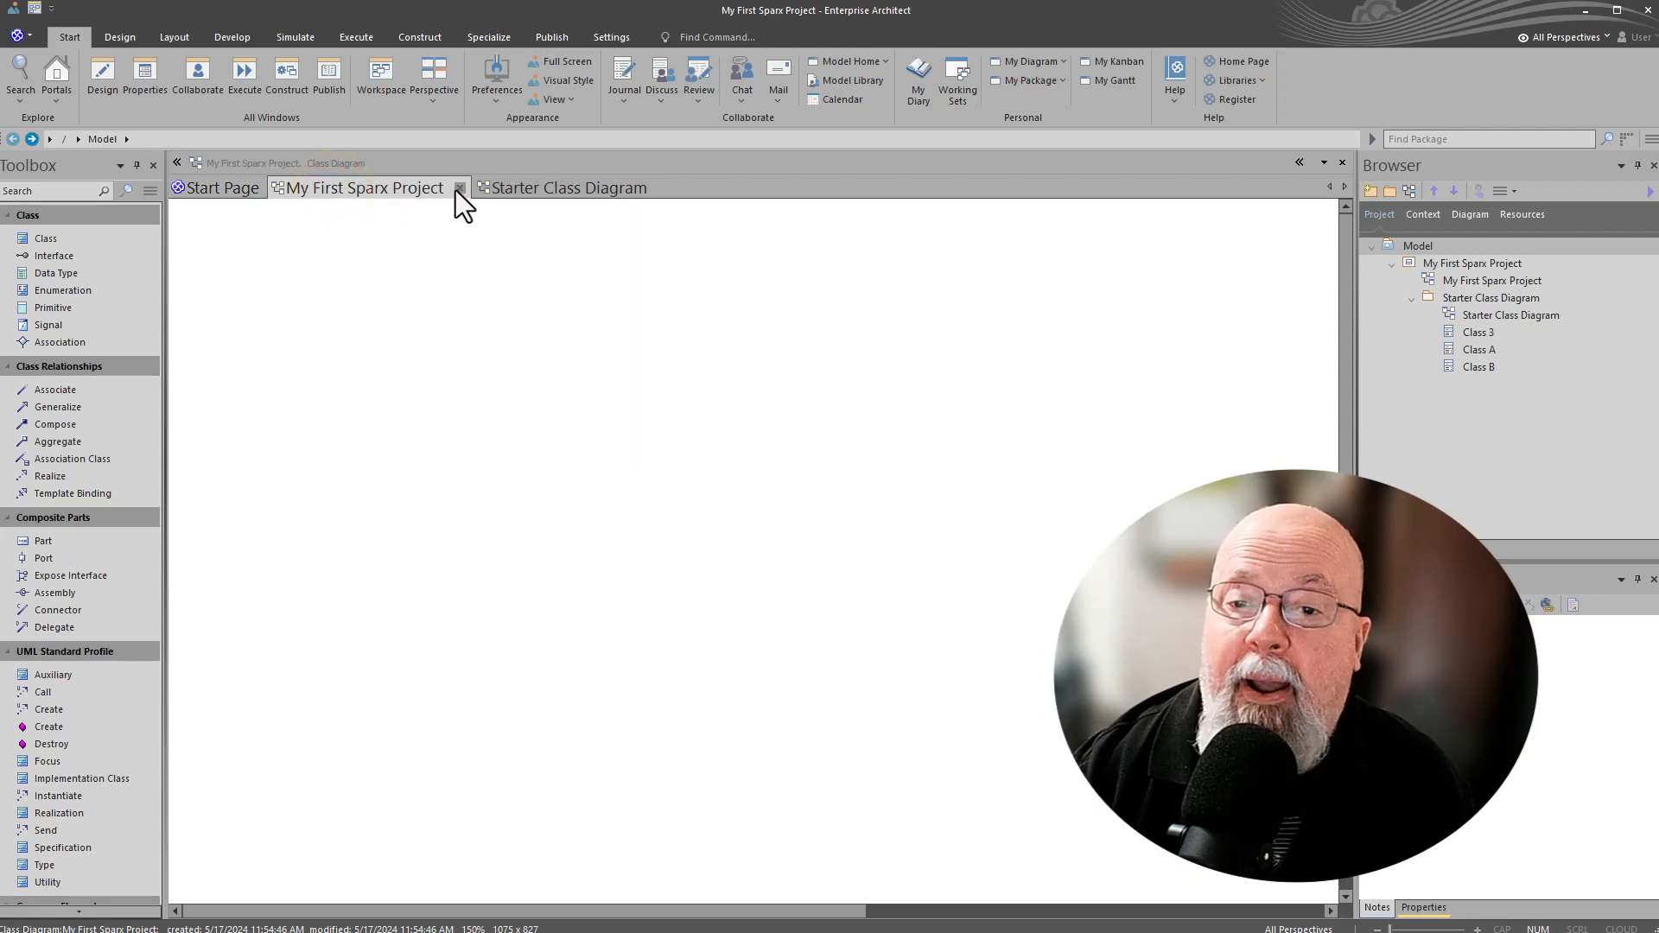
left_click(541, 197)
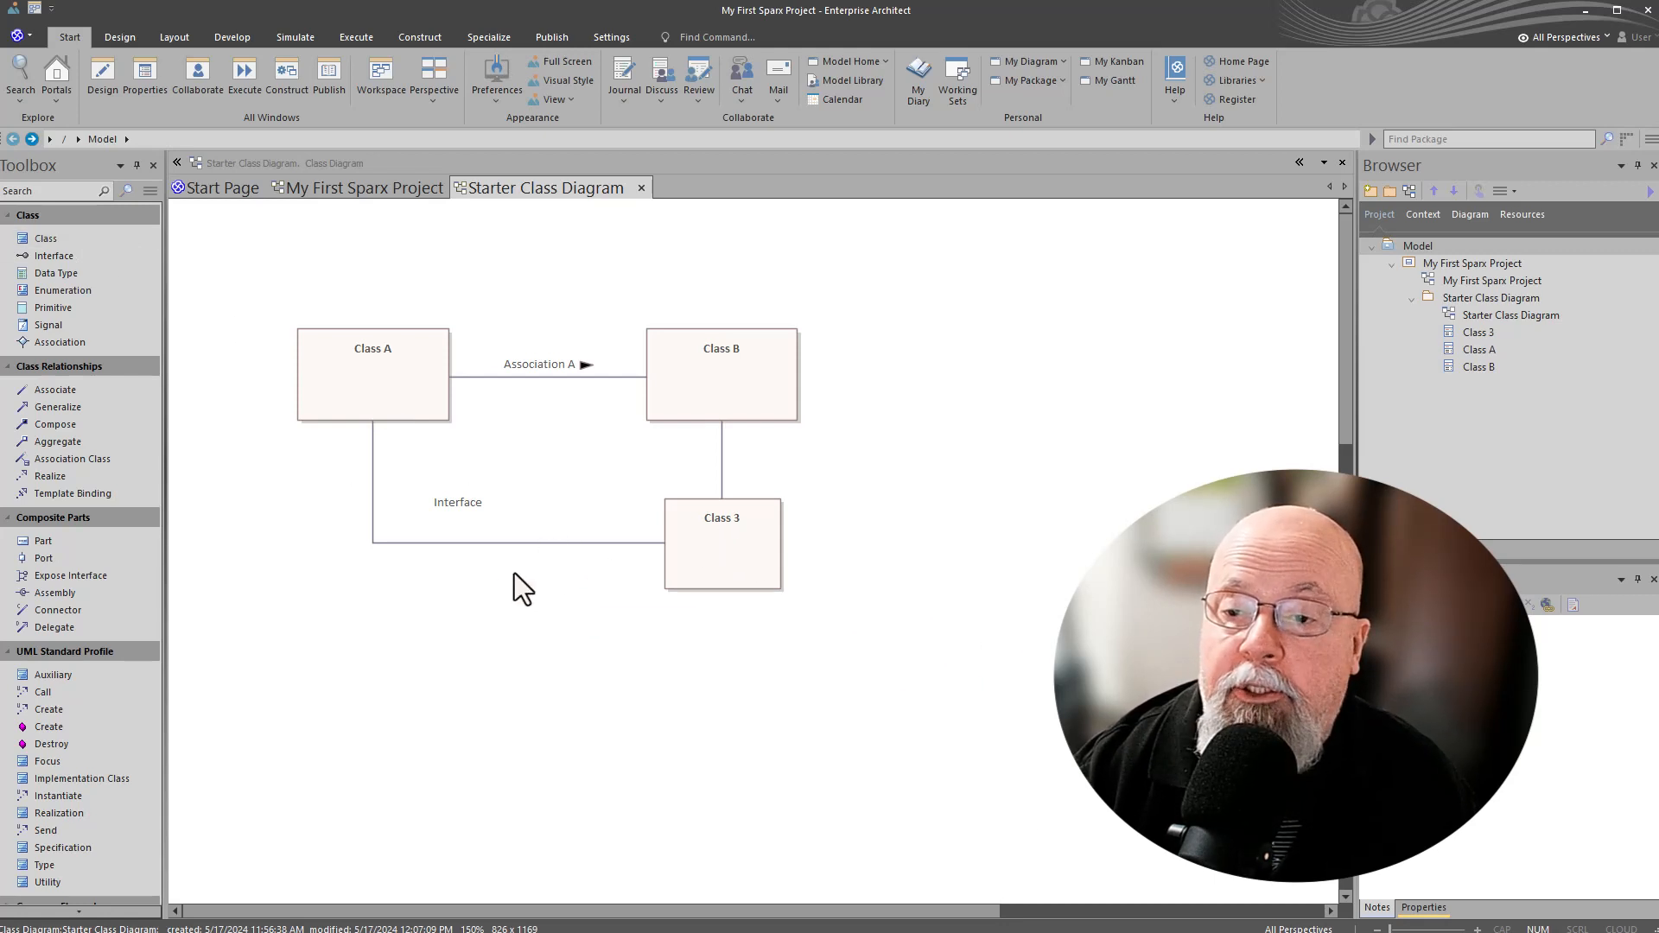
Step: Look through the system and custom workspace layouts in the Workspace Layout dialog, close it without applying one, and clear the diagram selection
left_click(410, 543)
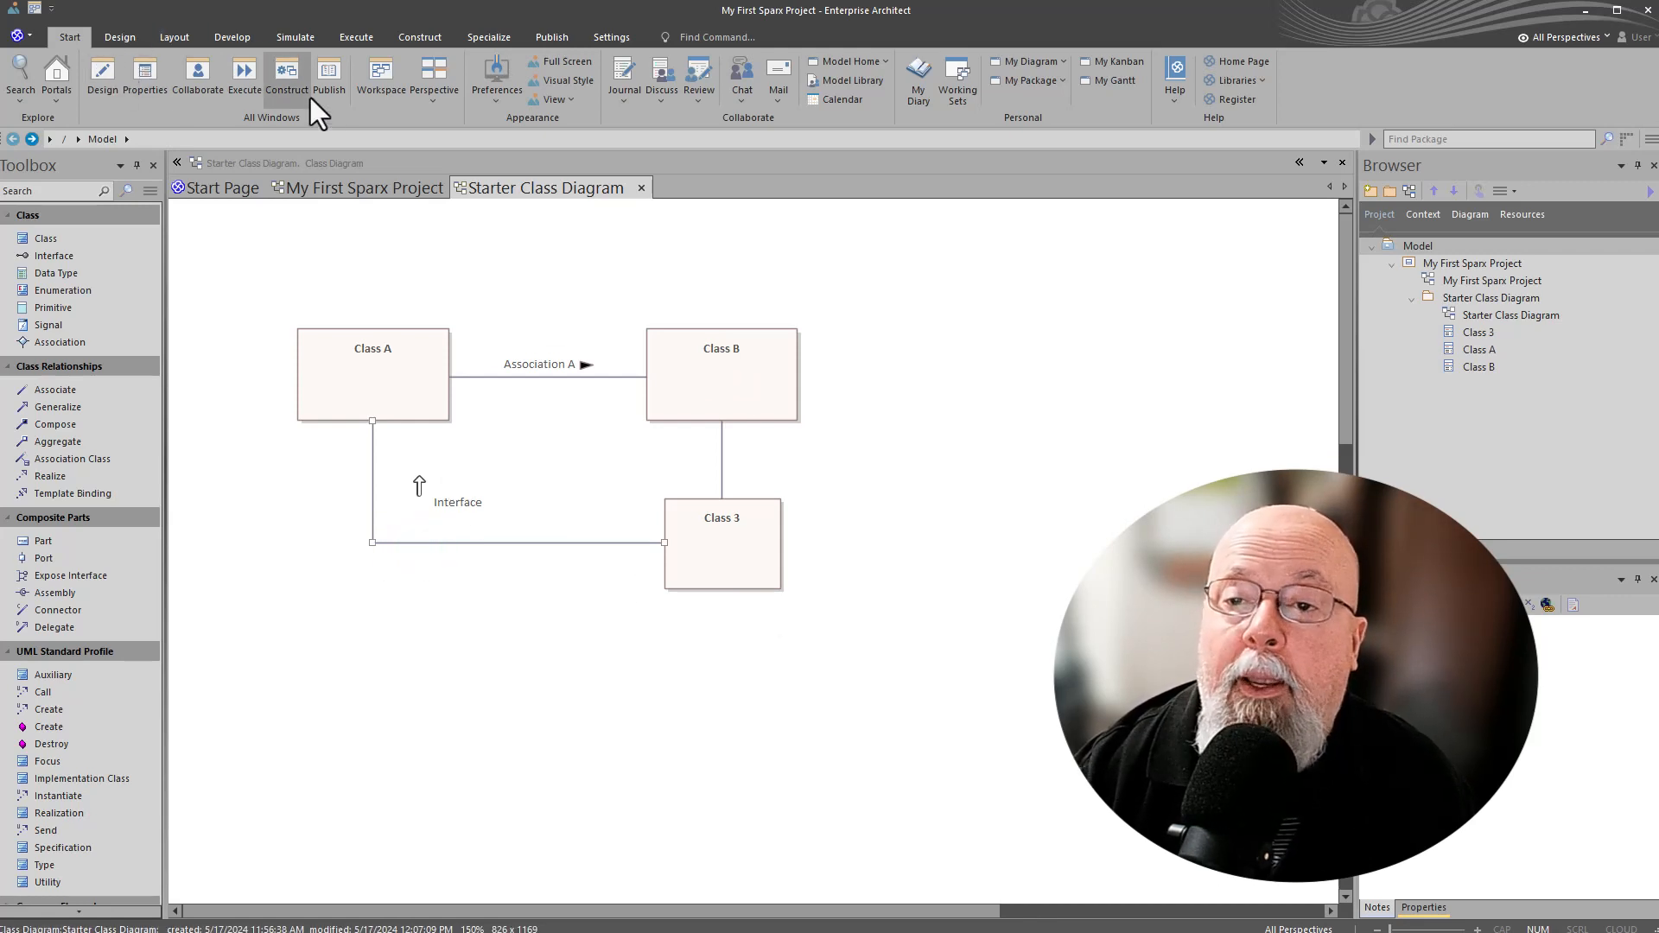
left_click(380, 85)
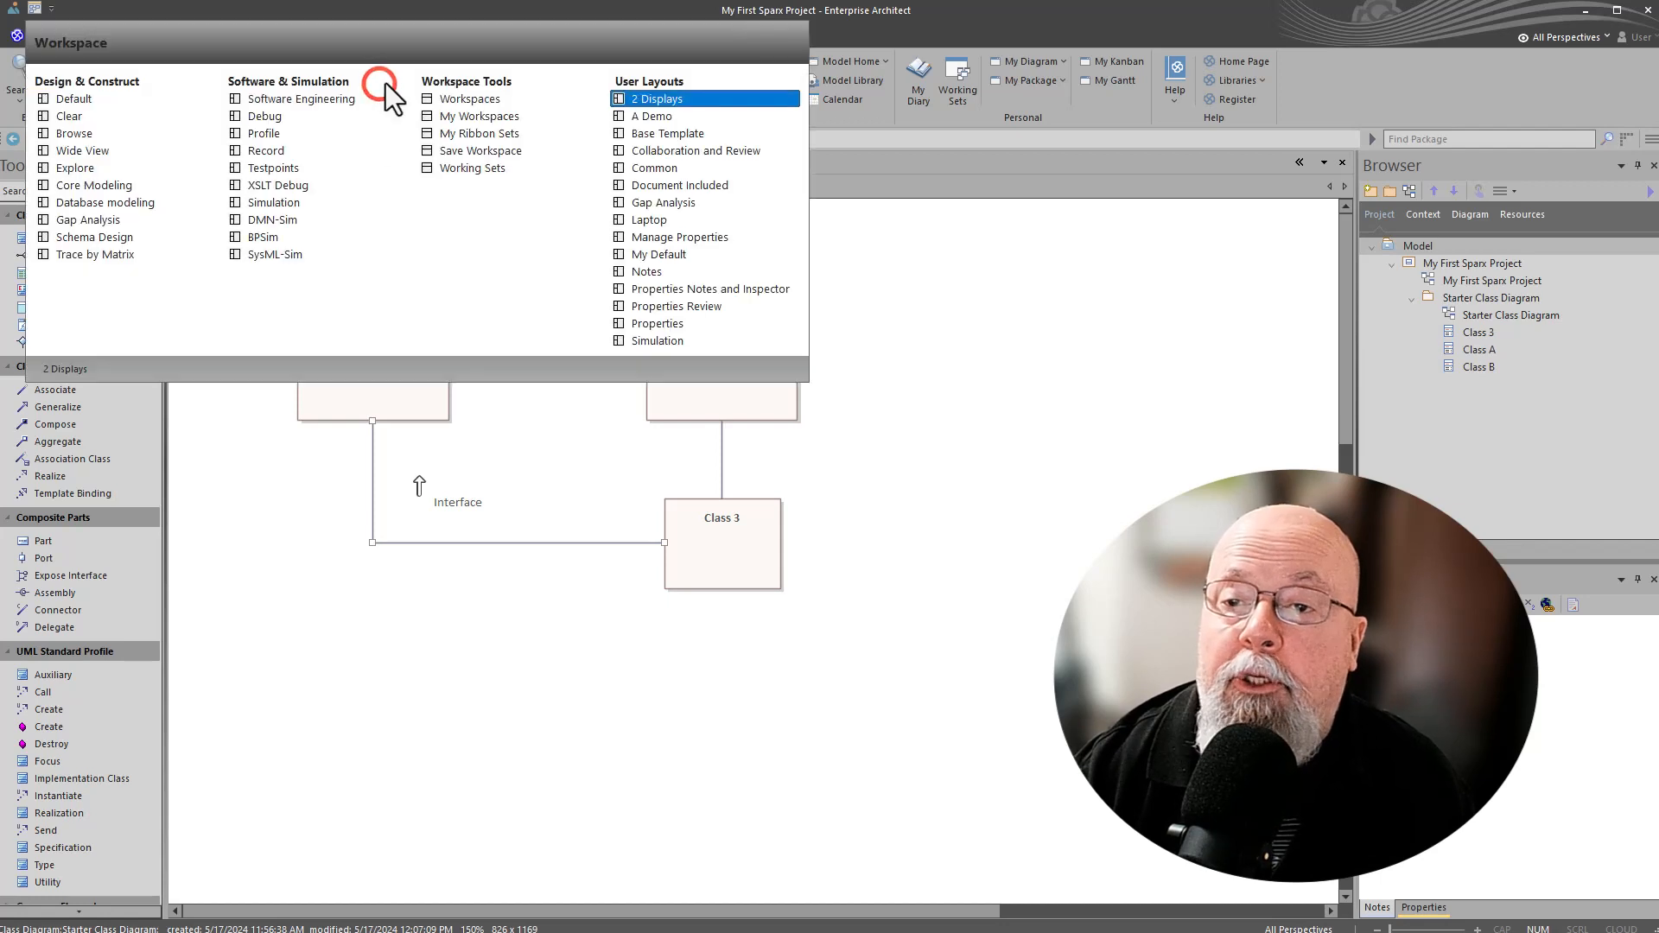
left_click(473, 100)
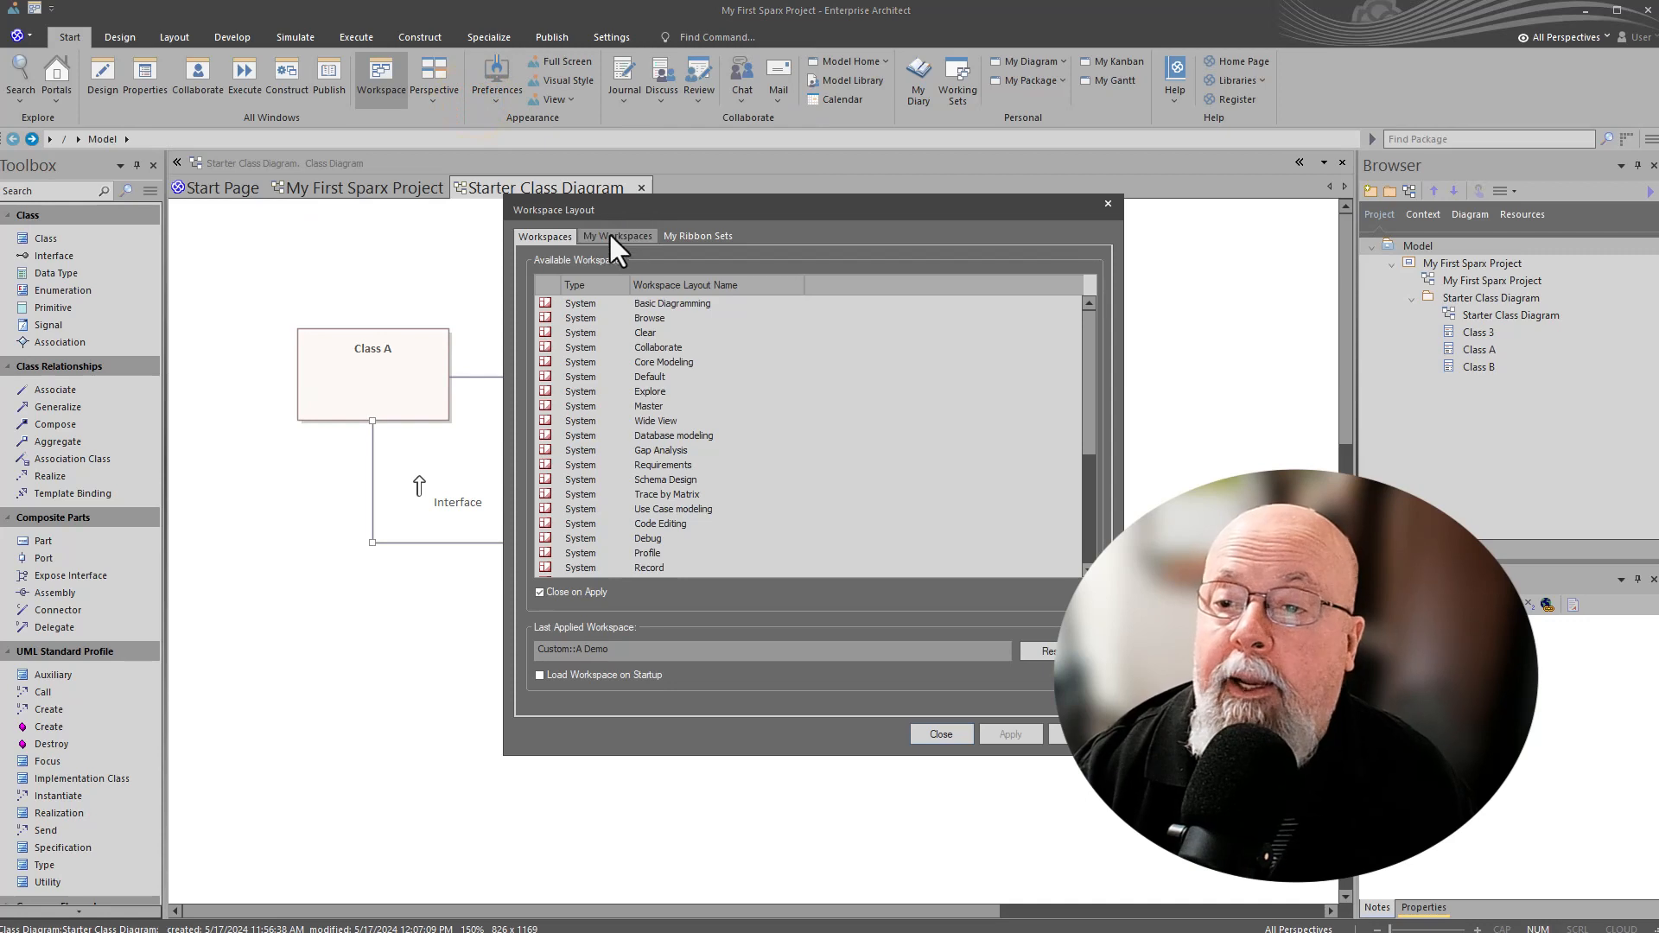
left_click(611, 236)
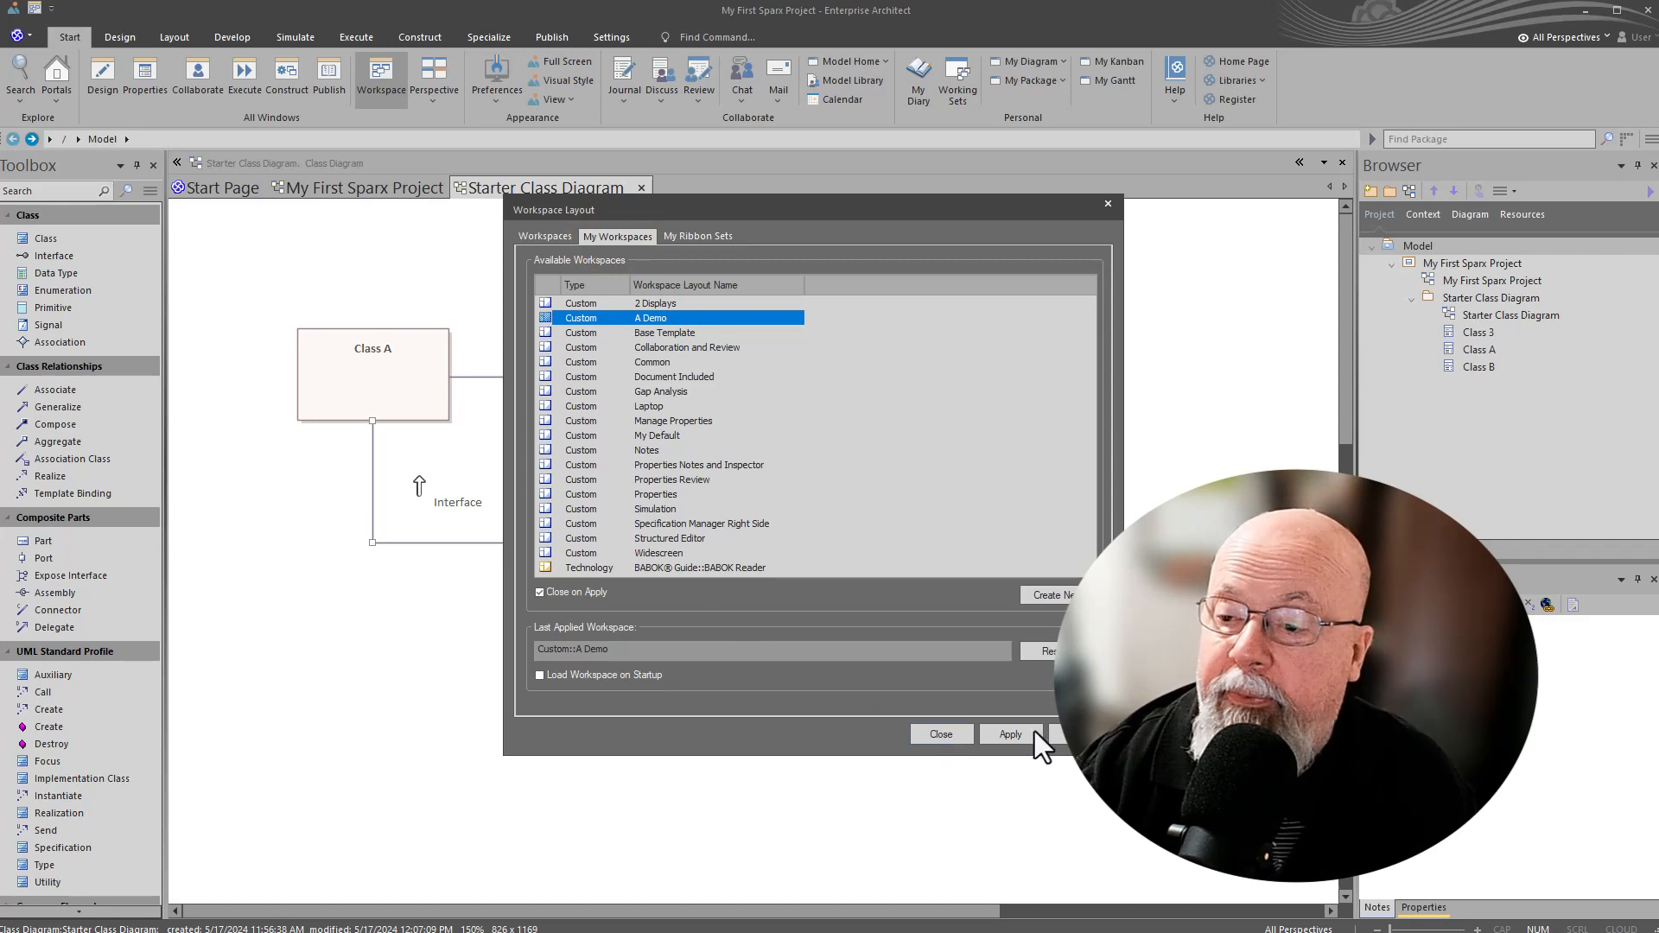
left_click(1109, 204)
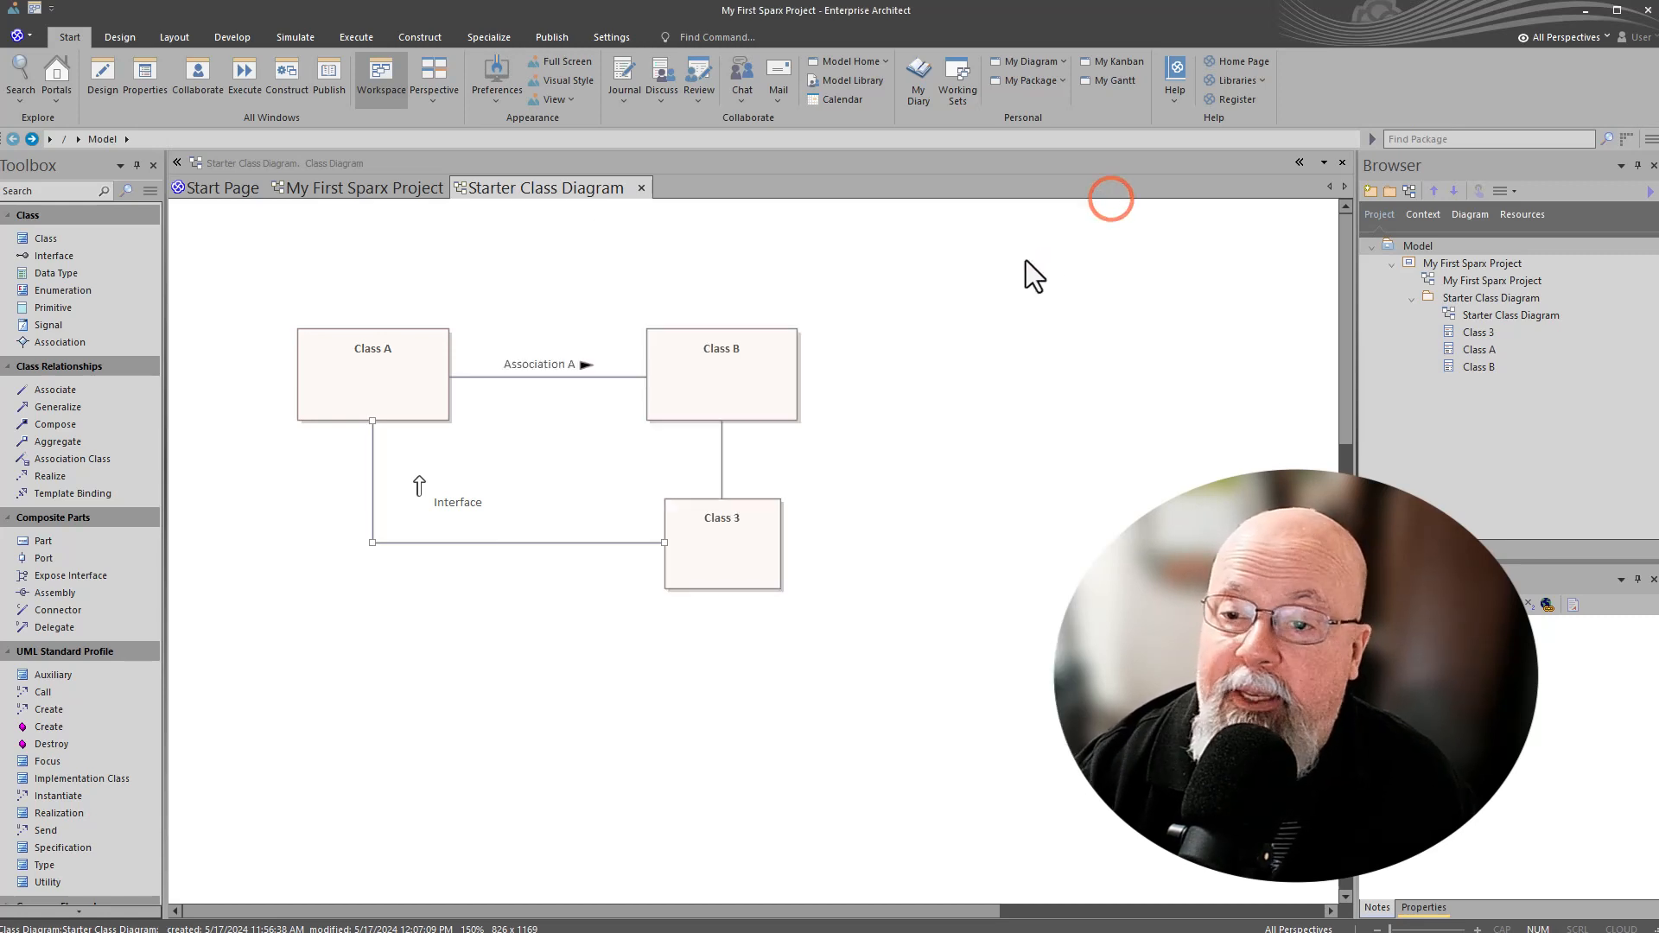
left_click(318, 298)
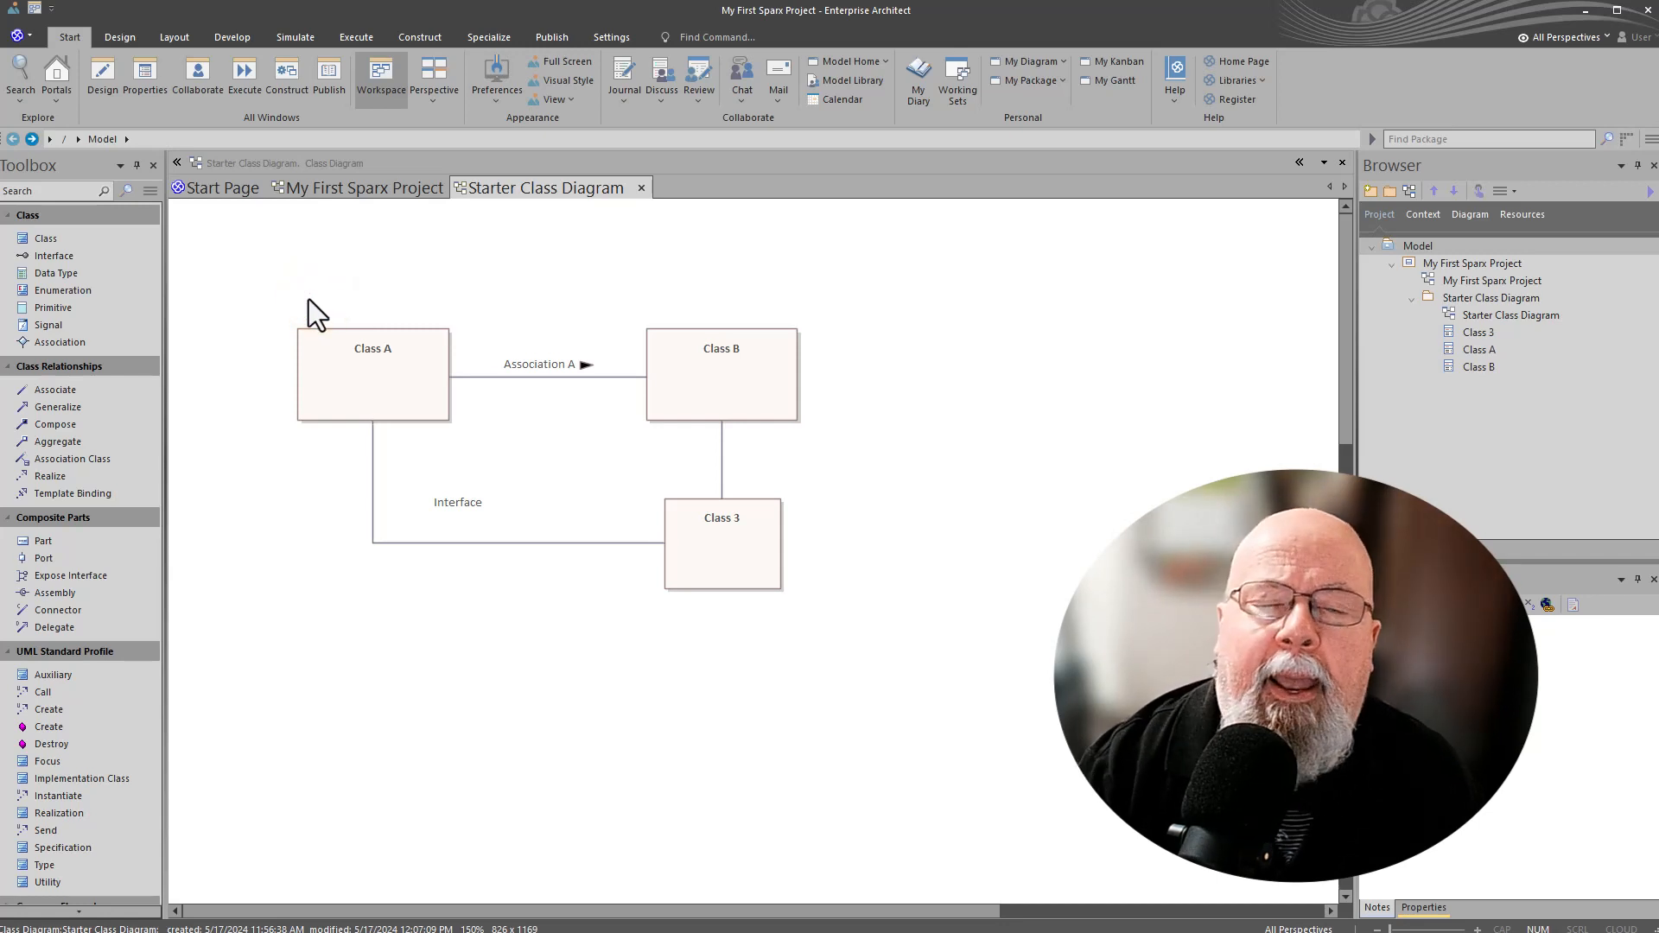